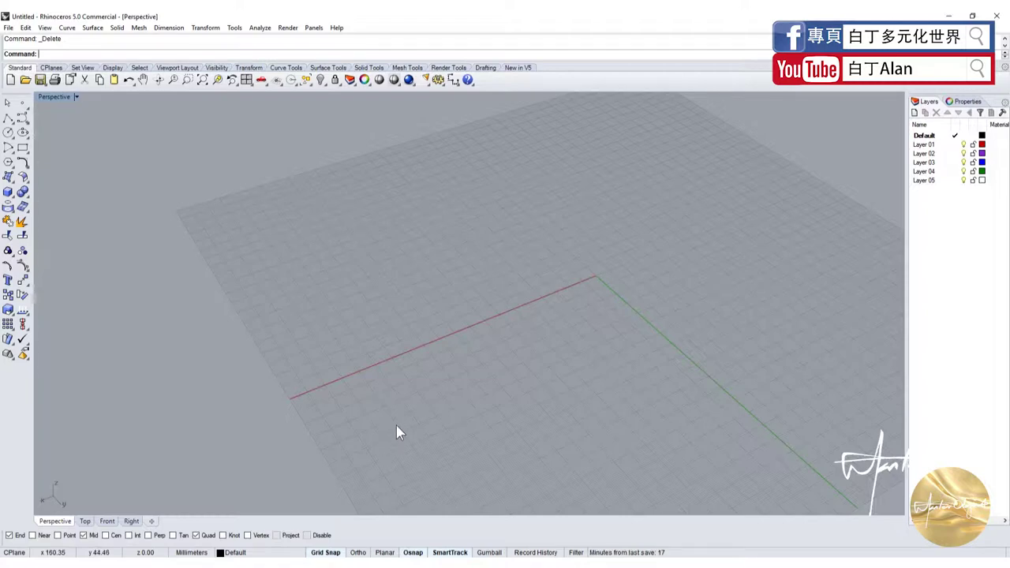
Restore the four-view layout and create a sphere centred at the origin.
left_click(12, 197)
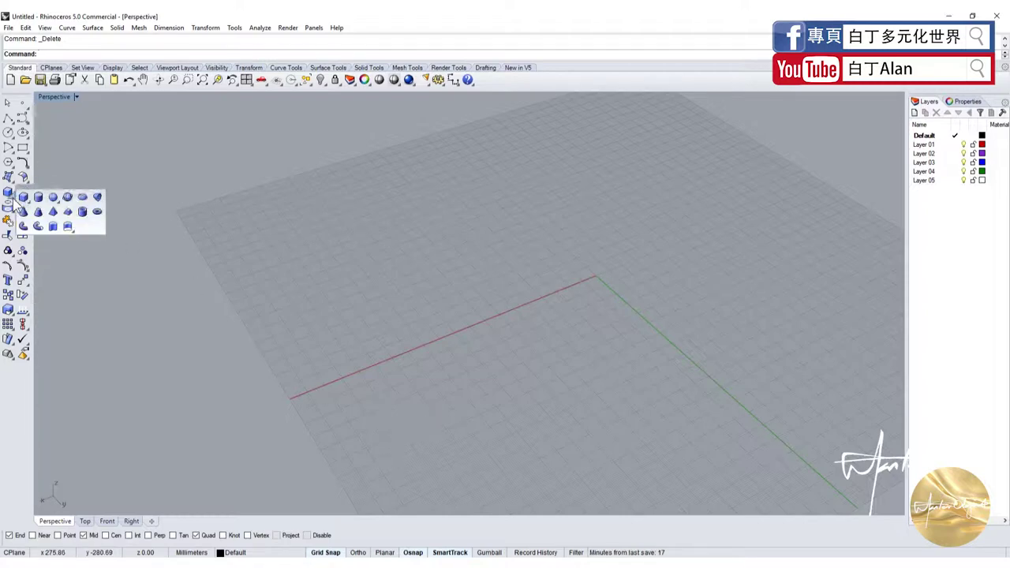
left_click(53, 196)
double_click(60, 100)
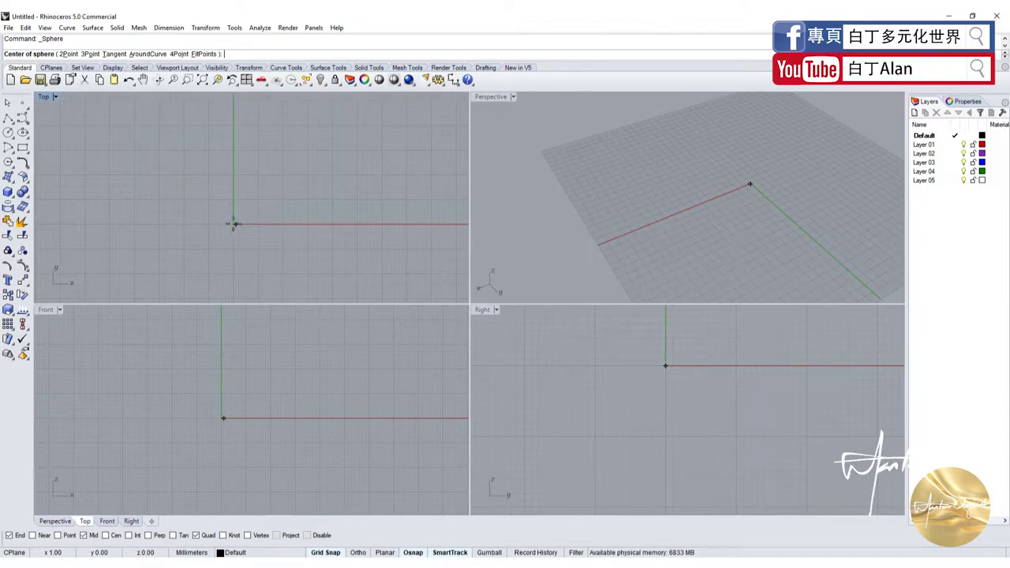
left_click(233, 224)
left_click(310, 226)
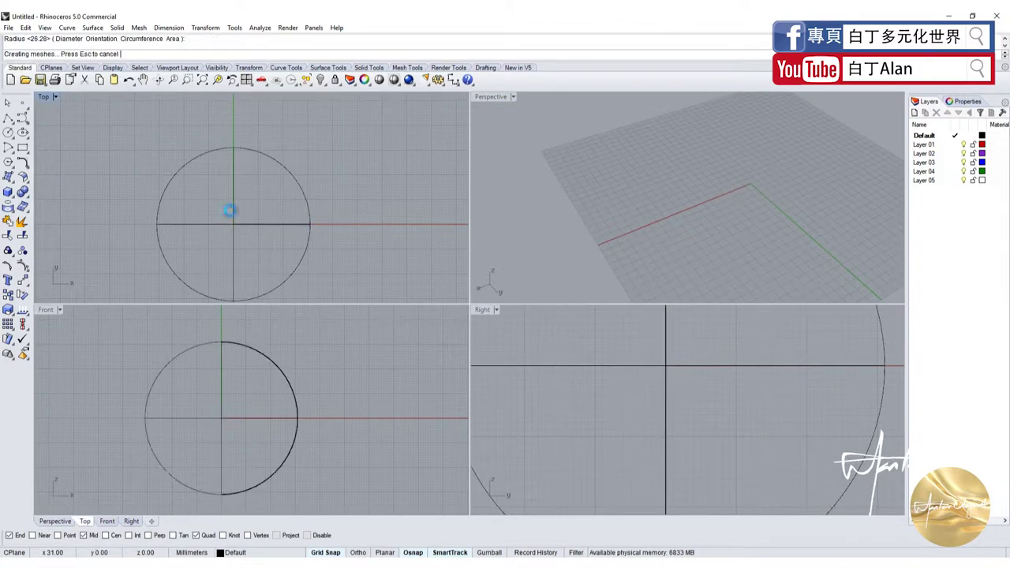
Draw a rectangle in the Top view and project it onto the sphere.
left_click(22, 147)
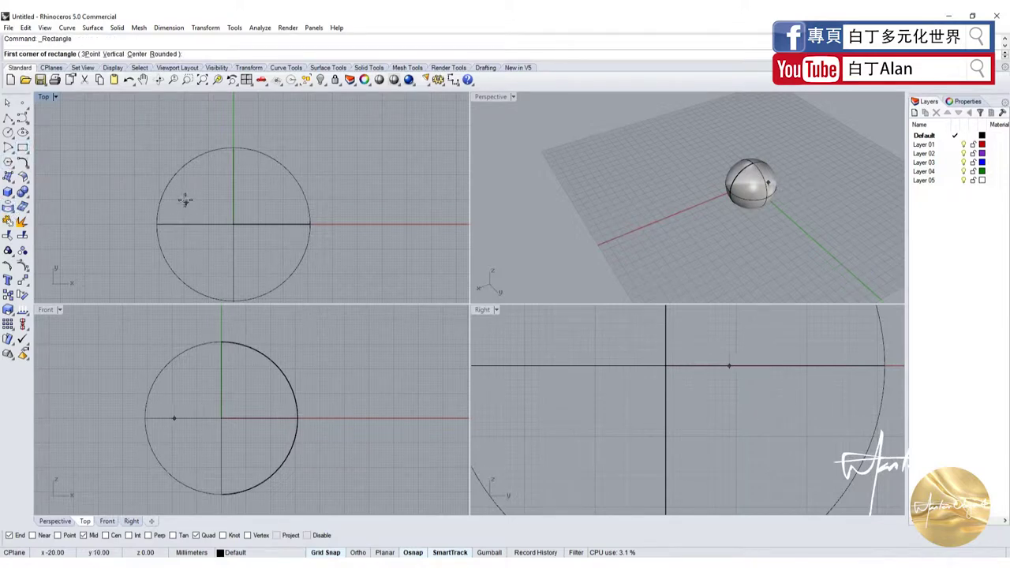
left_click(184, 200)
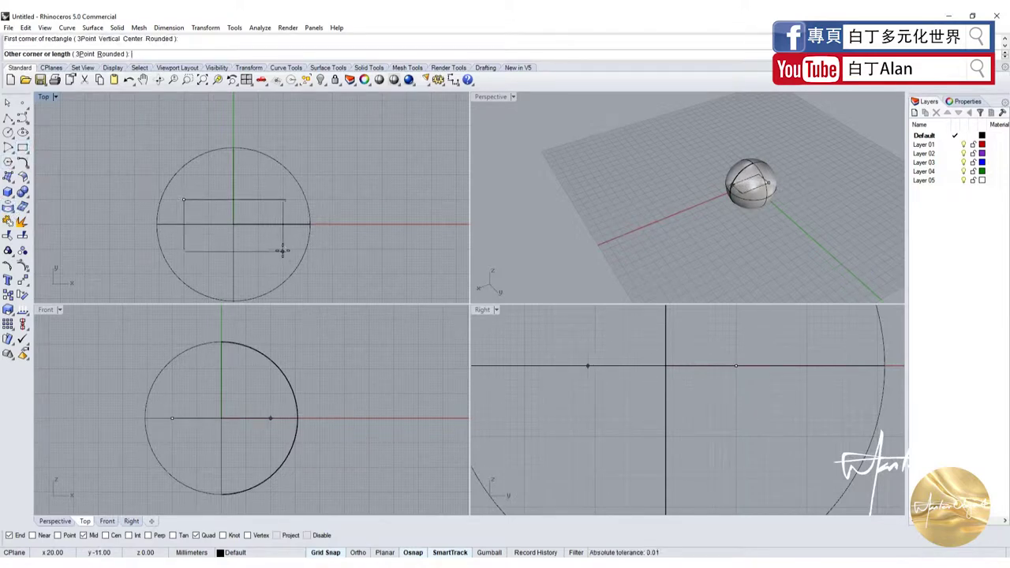
left_click(285, 246)
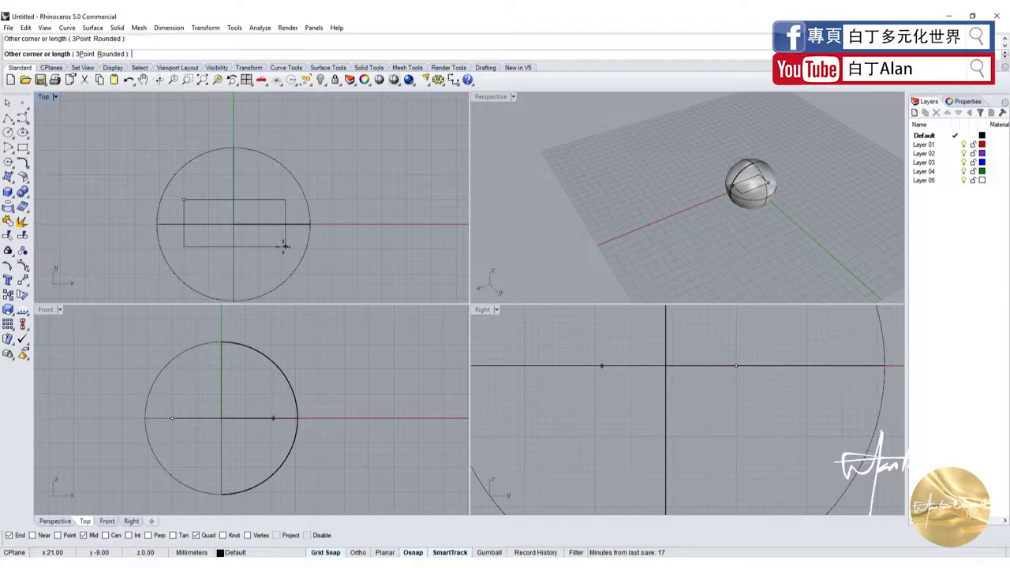
left_click(184, 243)
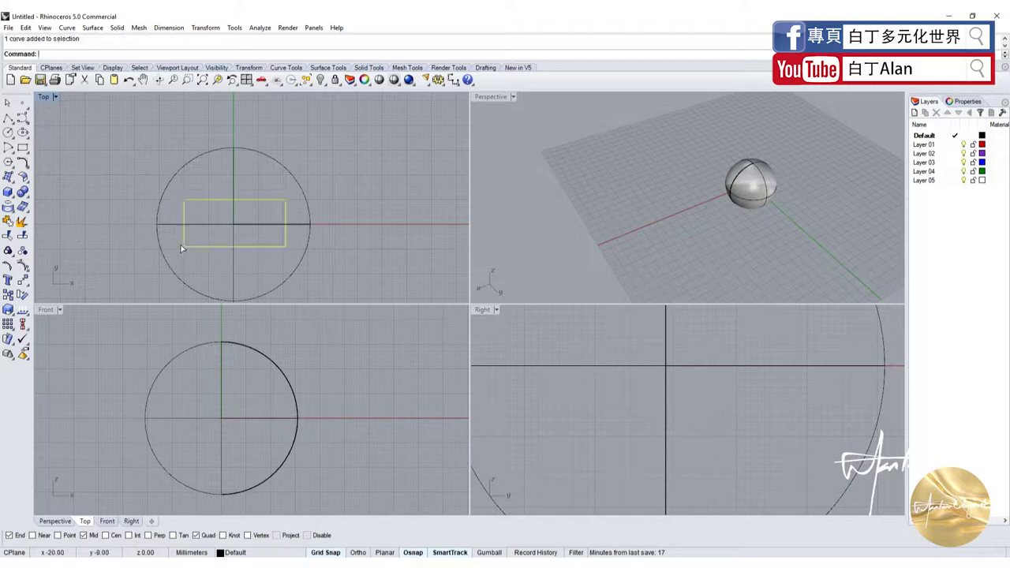
left_click(8, 209)
left_click(233, 176)
right_click(233, 176)
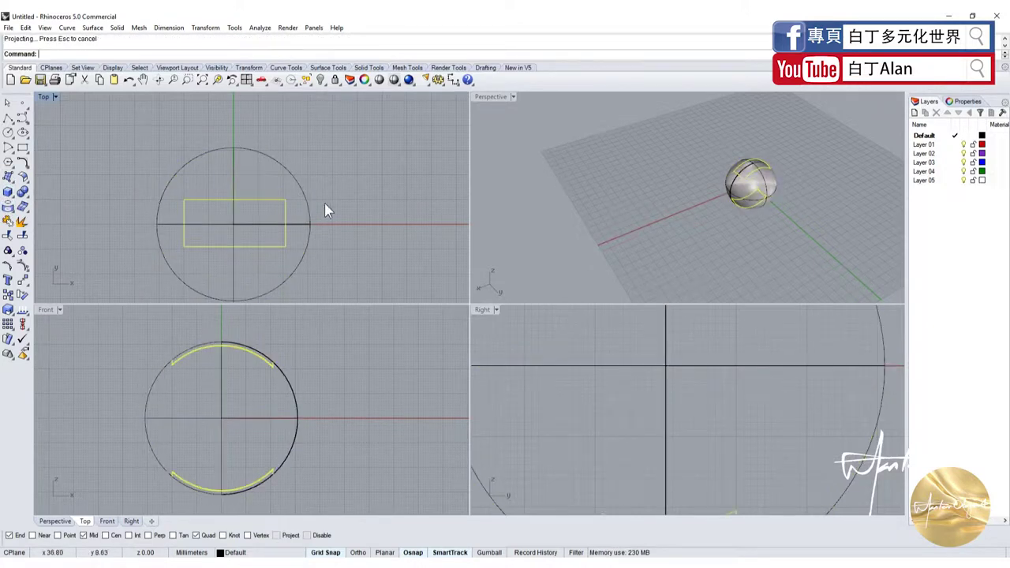
Undo the projection, then select all objects and delete them.
scroll(726, 229, "up", 3)
left_click(726, 232)
scroll(728, 200, "up", 4)
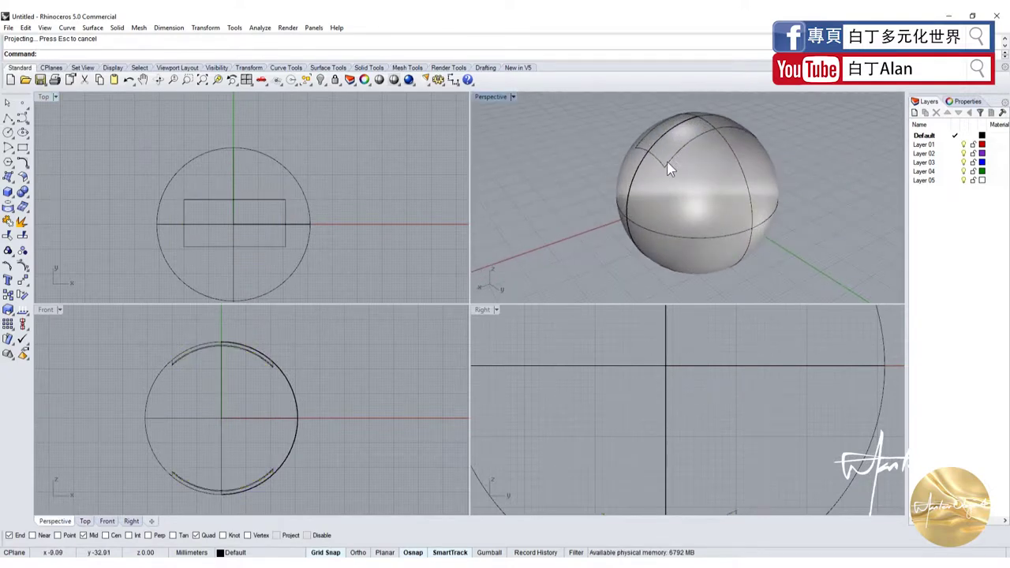
key("ctrl+z")
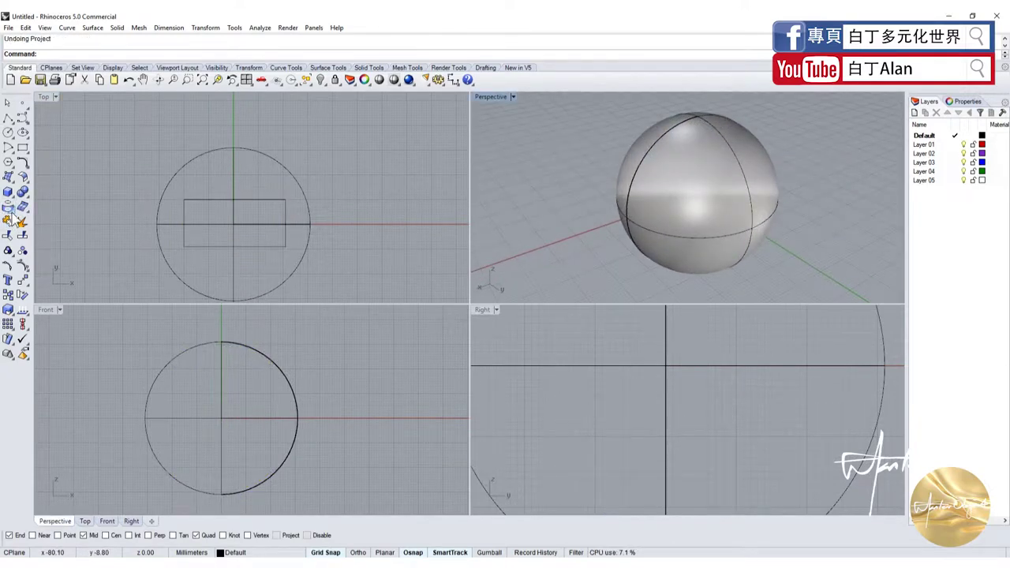
left_click(8, 208)
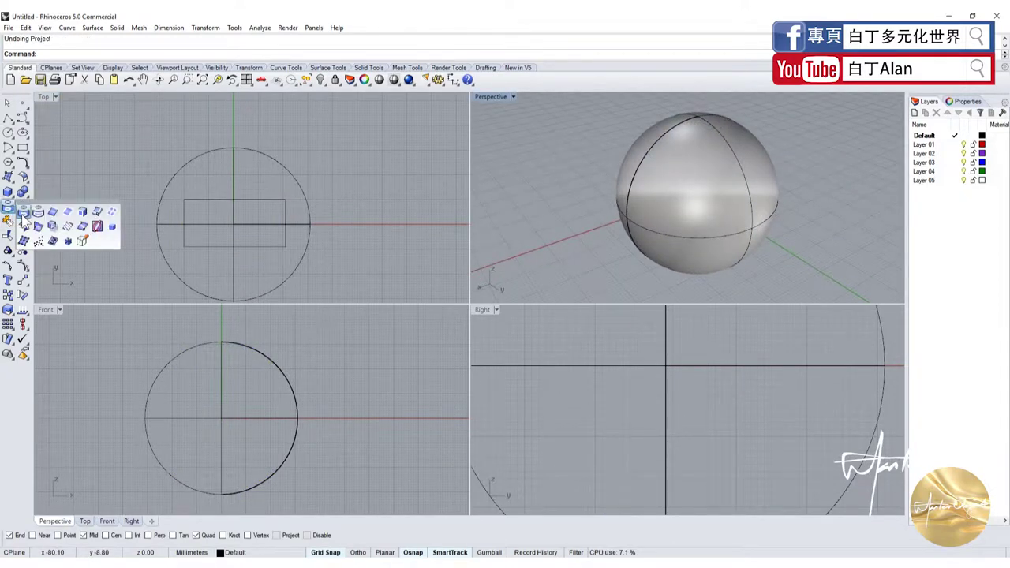
left_click(343, 205)
scroll(343, 207, "down", 3)
key("ctrl+a")
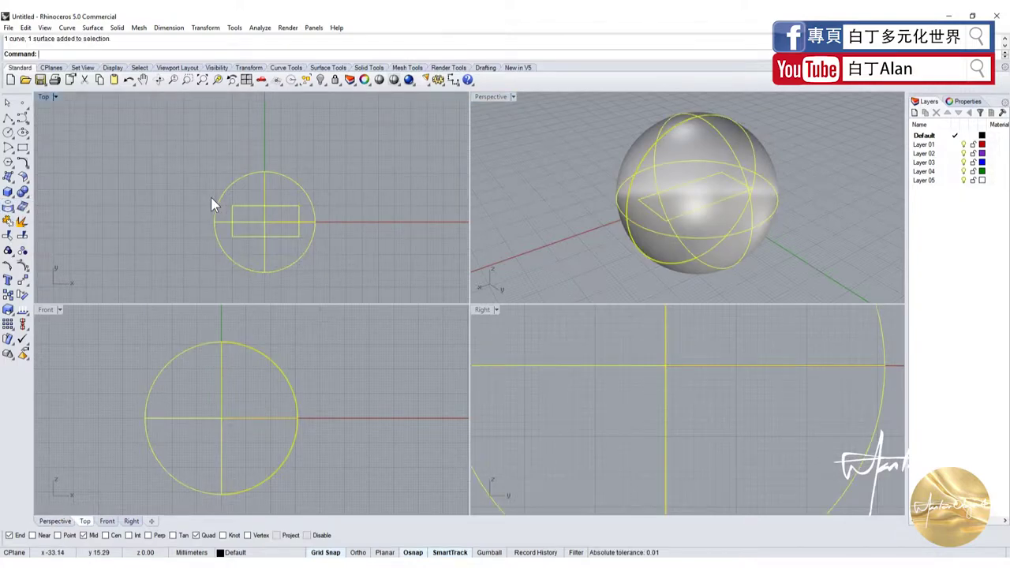
key("Delete")
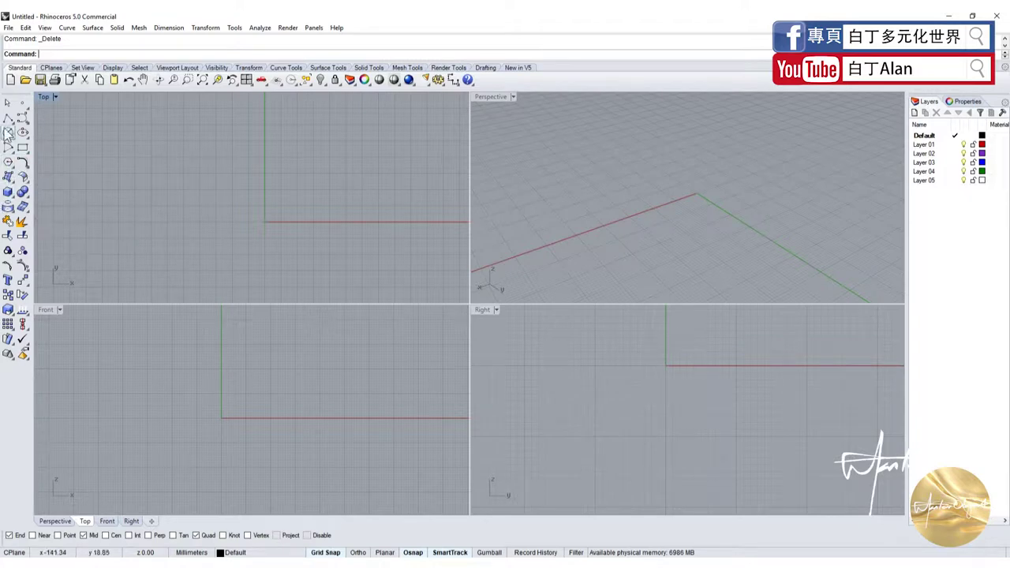
Create the outer band cylinder in the Front view with its base at the origin.
left_click(10, 194)
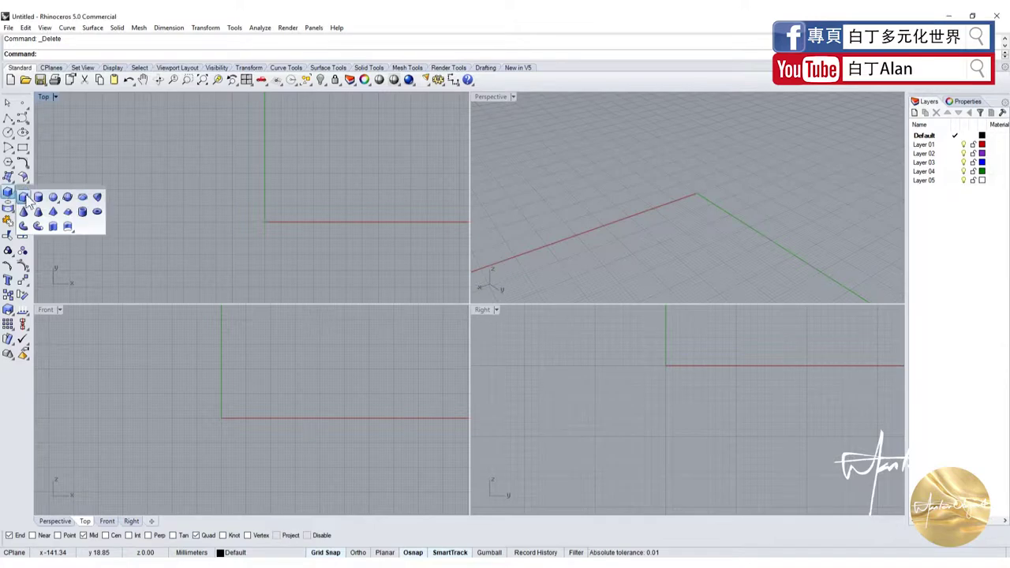
left_click(23, 196)
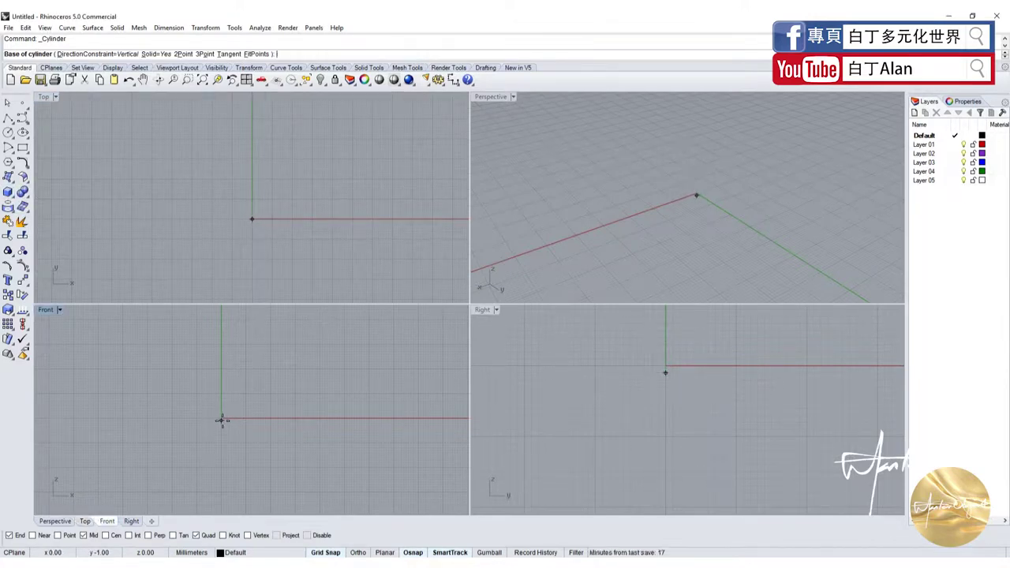
left_click(221, 418)
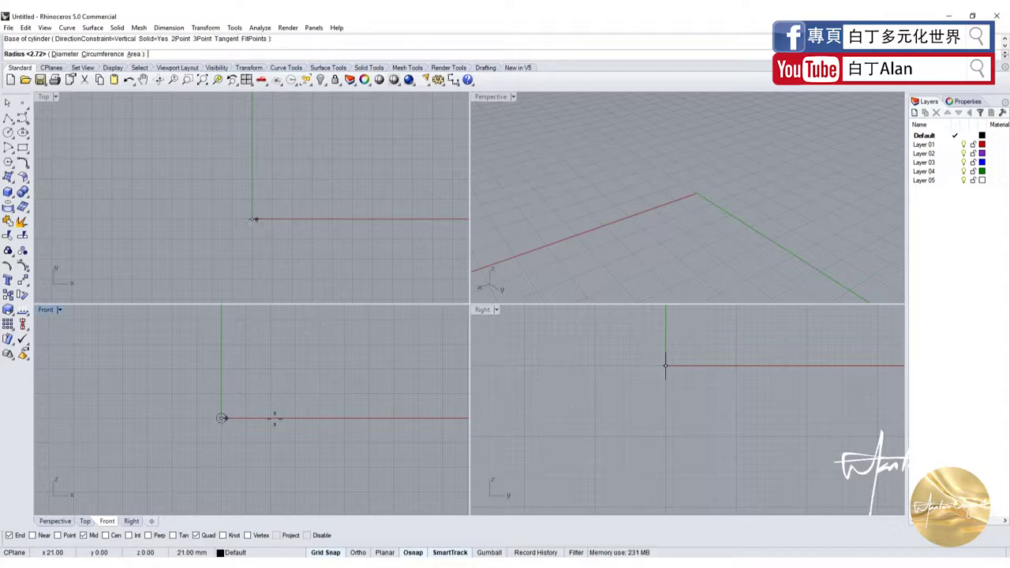
left_click(271, 418)
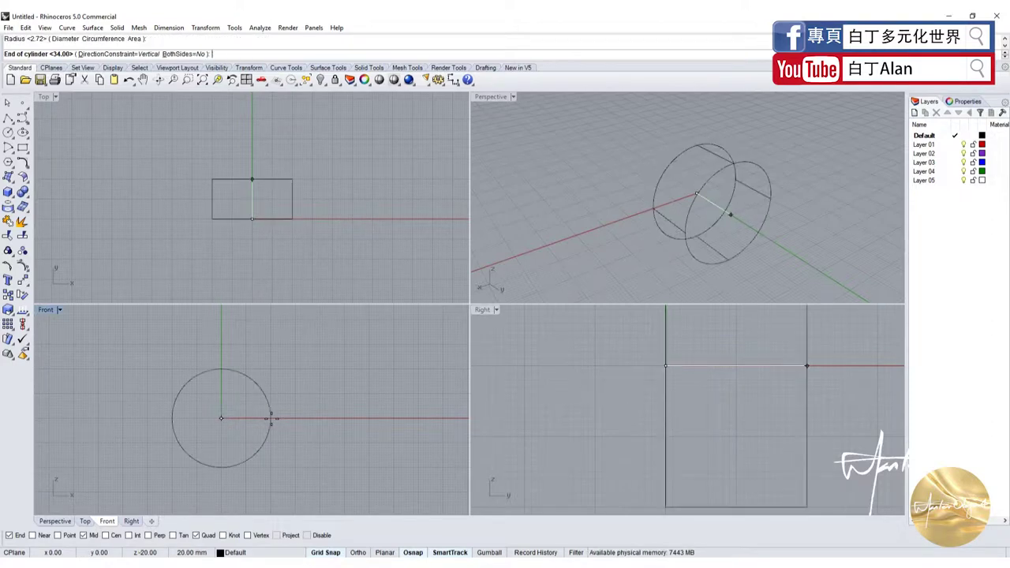
left_click(272, 195)
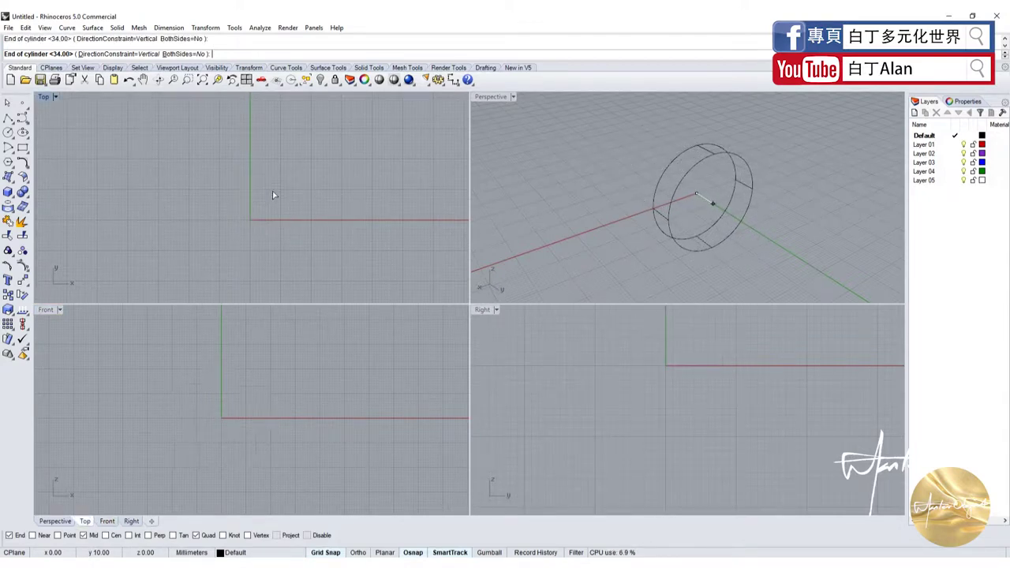
left_click(273, 195)
Add a smaller concentric inner cylinder and move it to pass through the band.
key("Return")
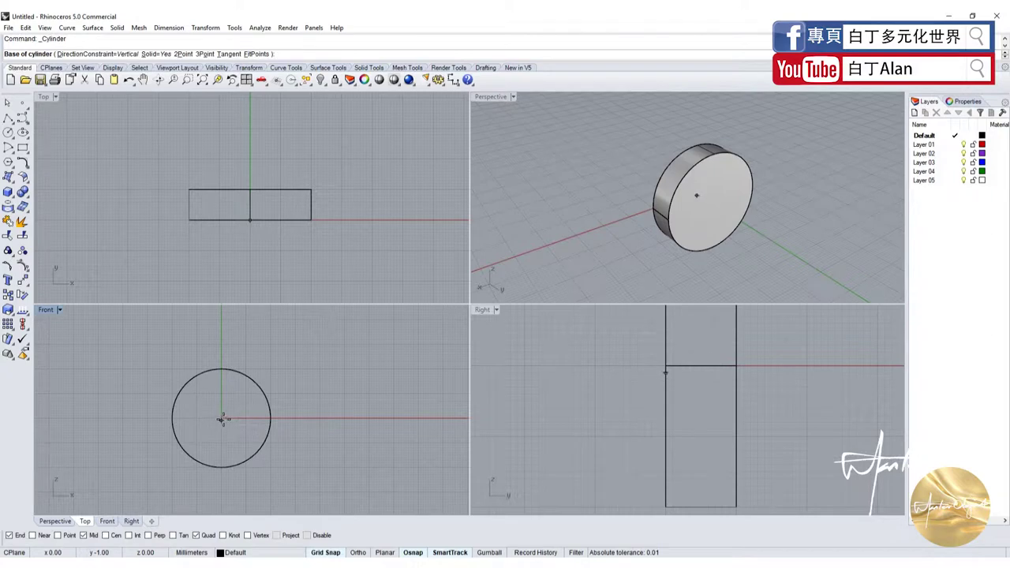
left_click(221, 417)
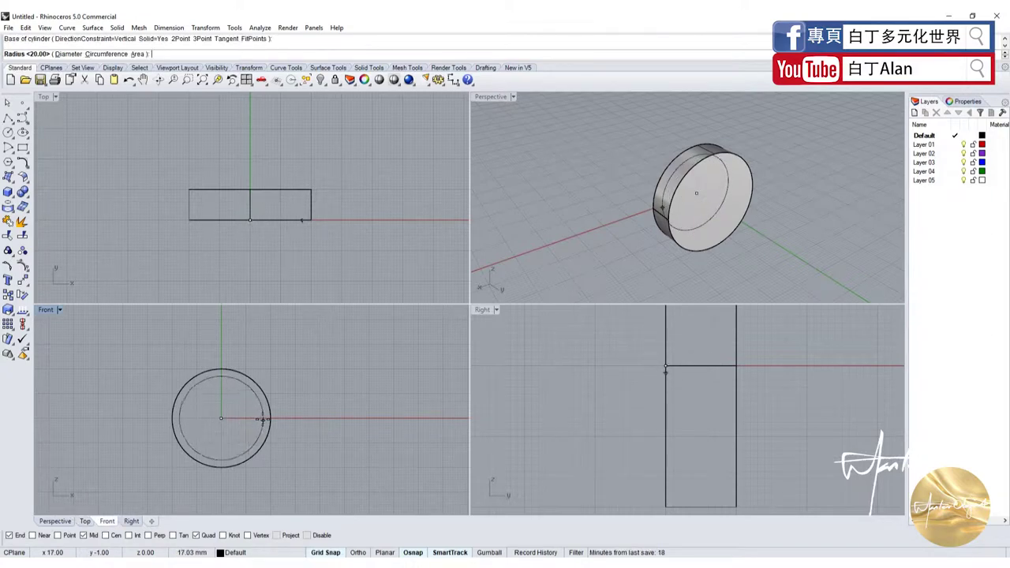
left_click(262, 418)
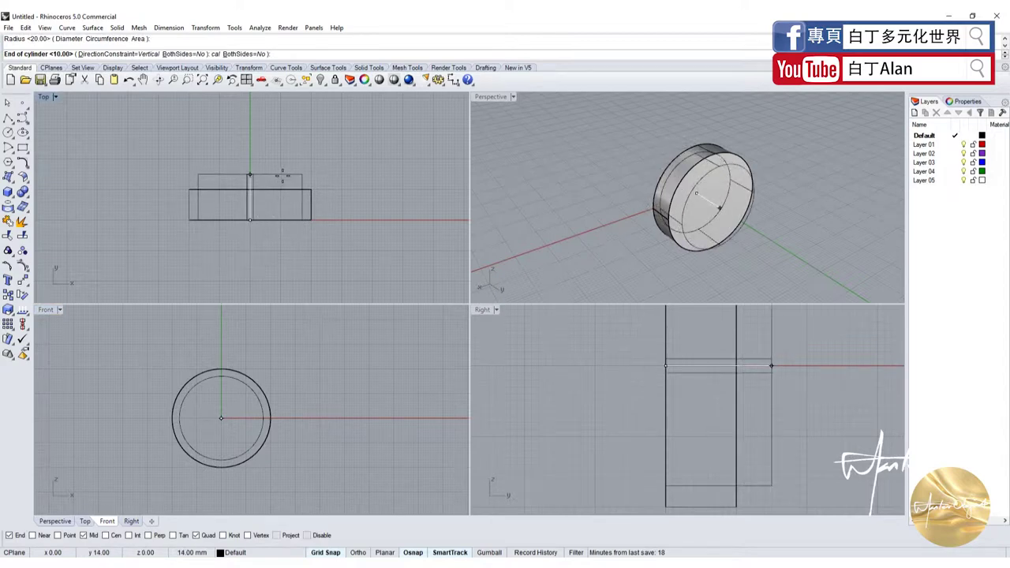
left_click(287, 175)
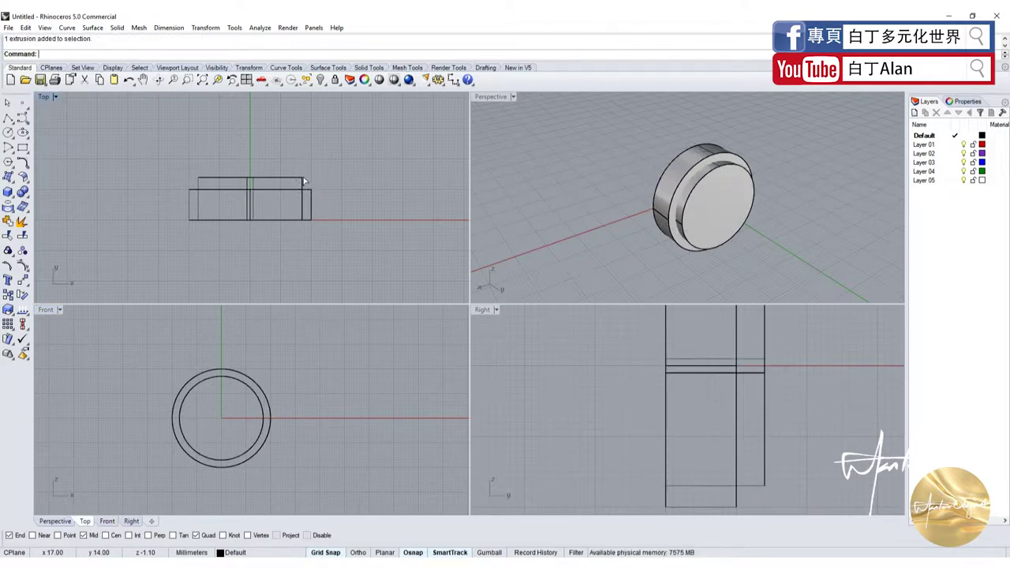
left_click_drag(302, 178, 303, 185)
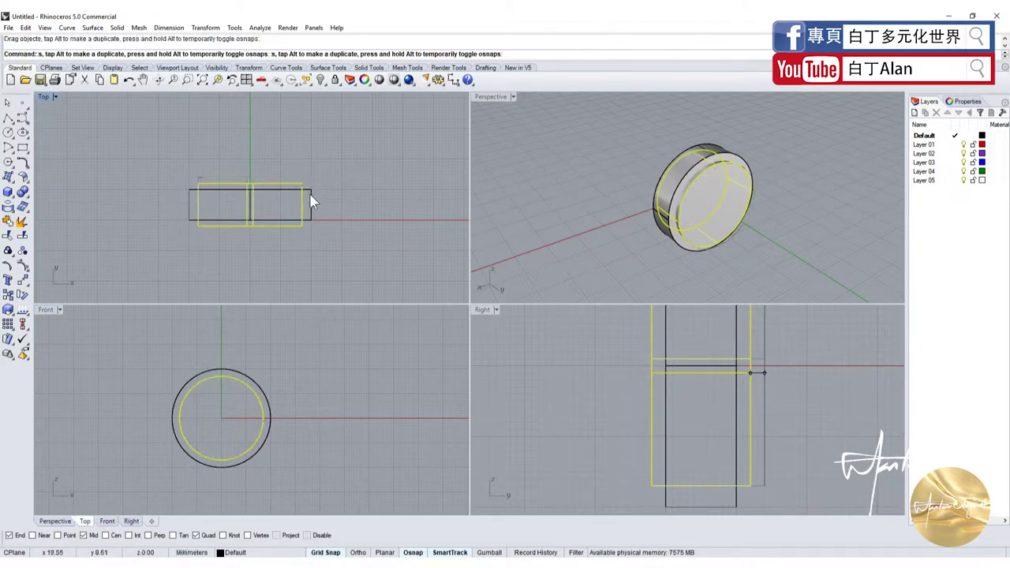
Boolean-subtract the inner cylinder from the outer one to hollow the ring.
left_click(310, 203)
left_click(32, 202)
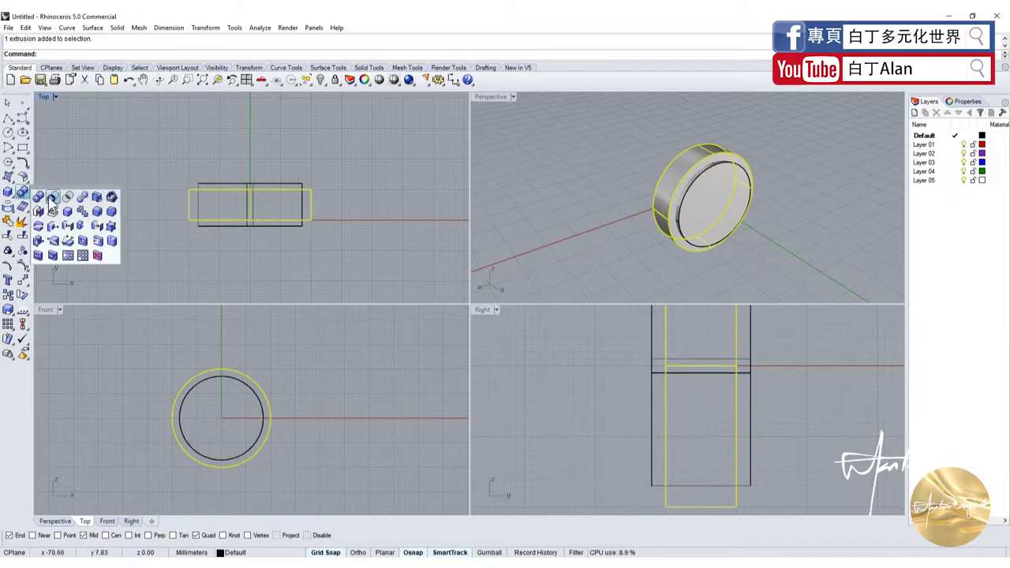
left_click(49, 204)
left_click(221, 181)
key("Return")
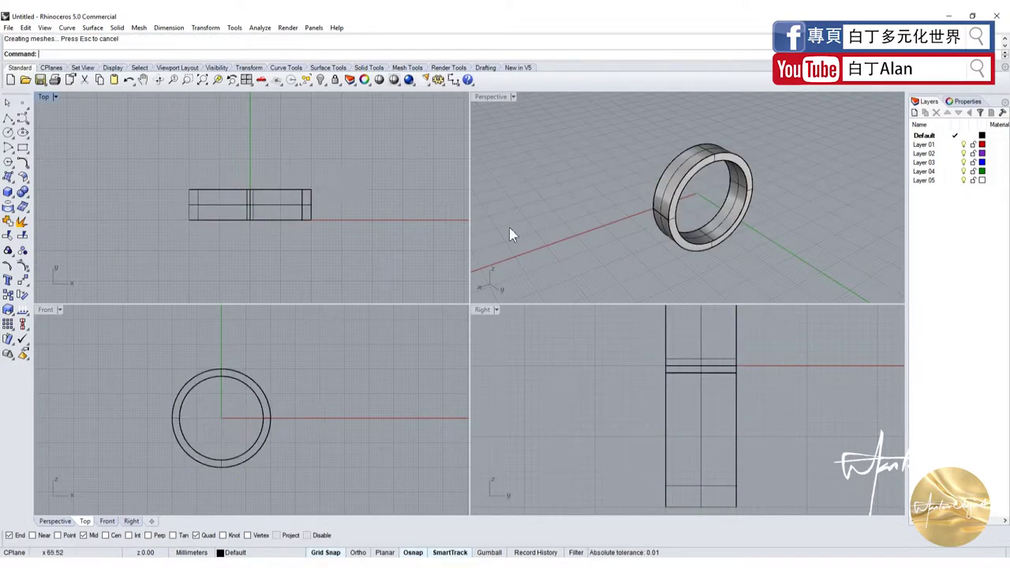
left_click(667, 189)
left_click(137, 158)
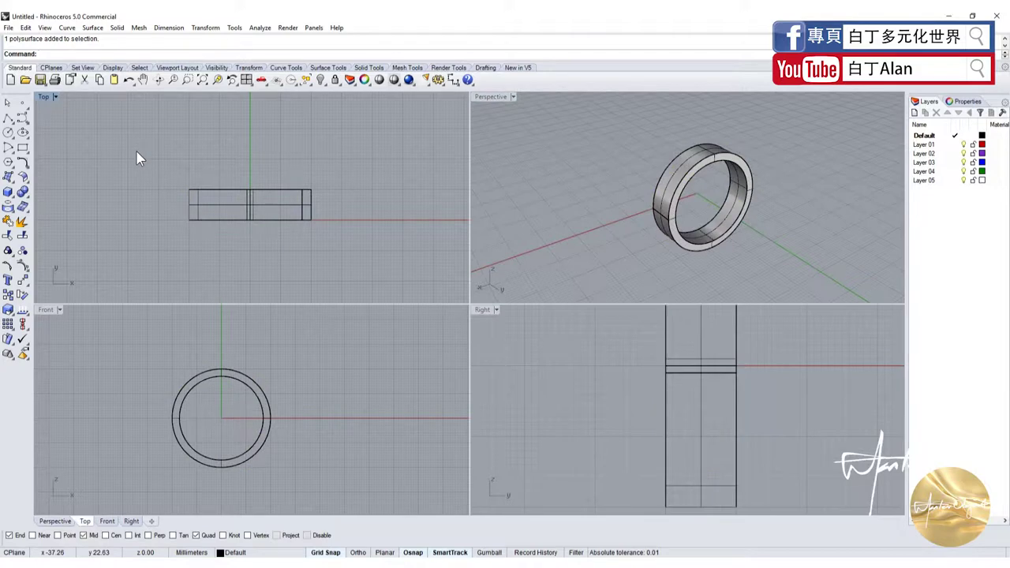
Place solid bold Arial 'STOP' text, 10 mm high and 1 mm thick, beside the ring.
left_click(8, 280)
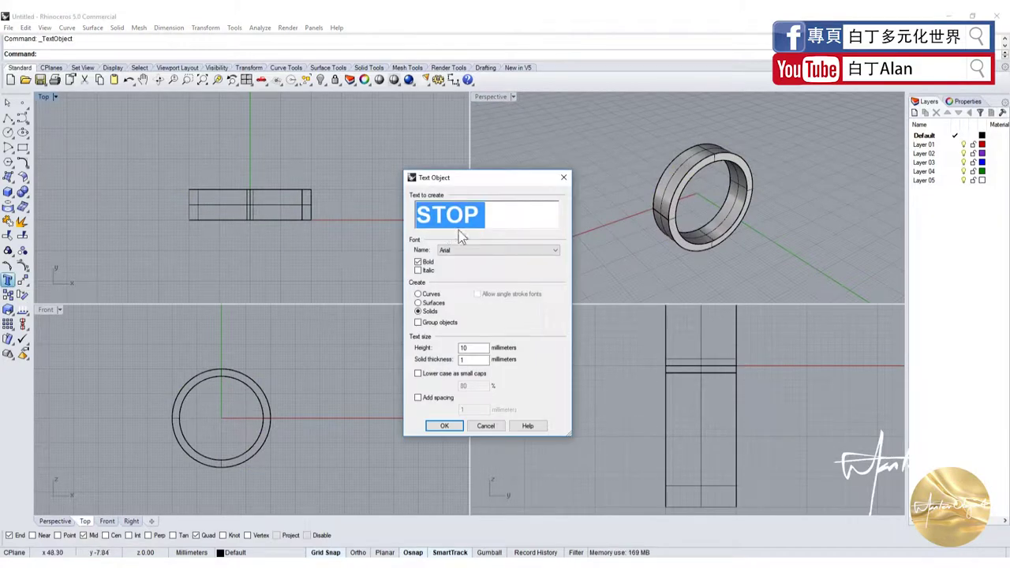
left_click(443, 424)
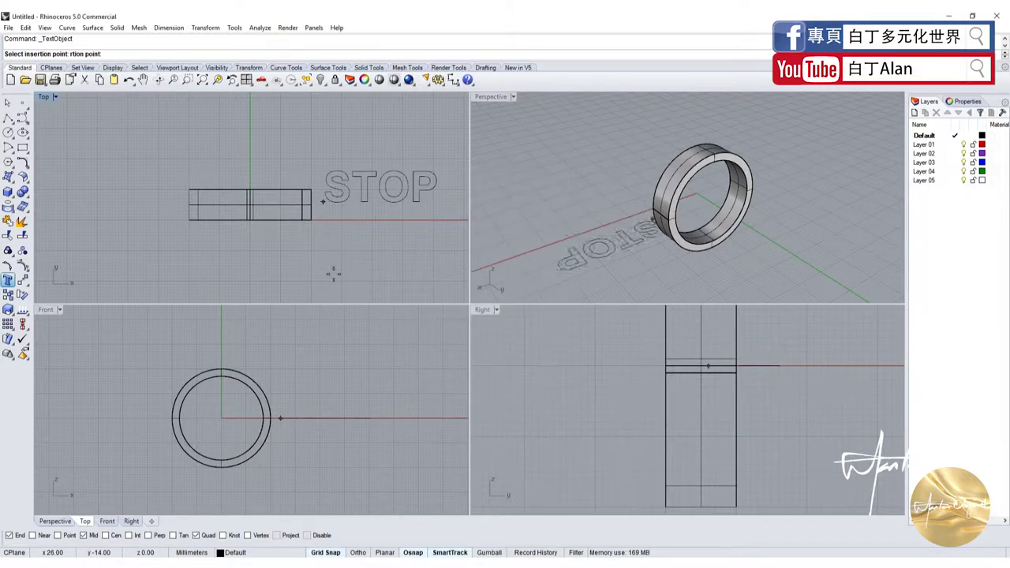
left_click(325, 158)
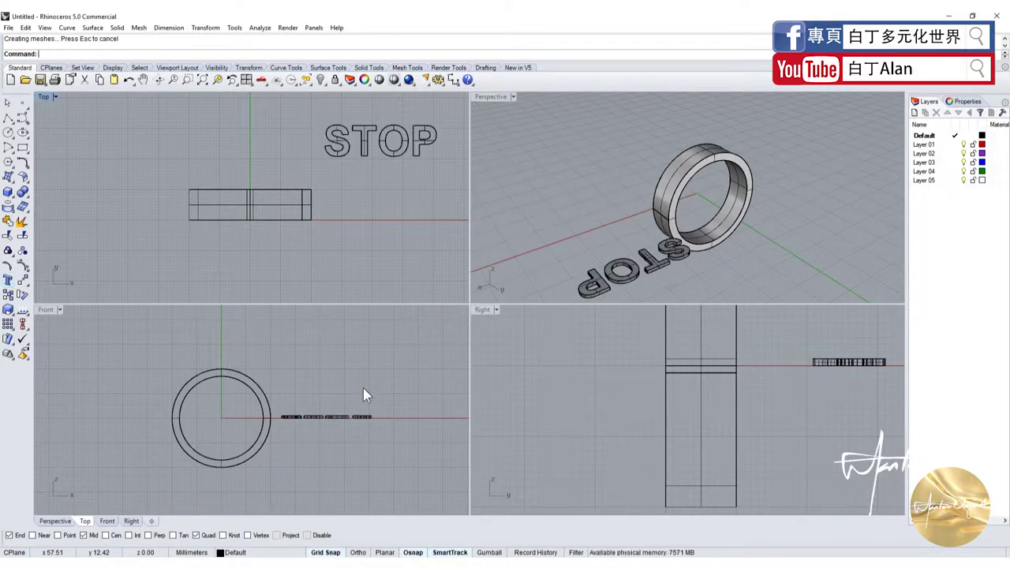
Group the four STOP letter solids and bring up the surface UV curve tools.
left_click_drag(359, 441, 294, 391)
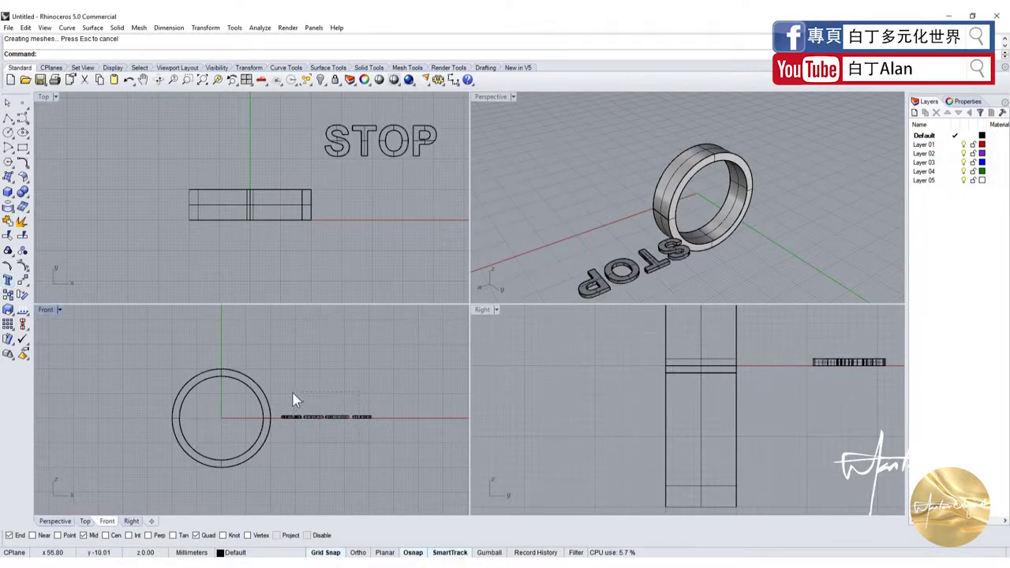
left_click(6, 250)
left_click(315, 219)
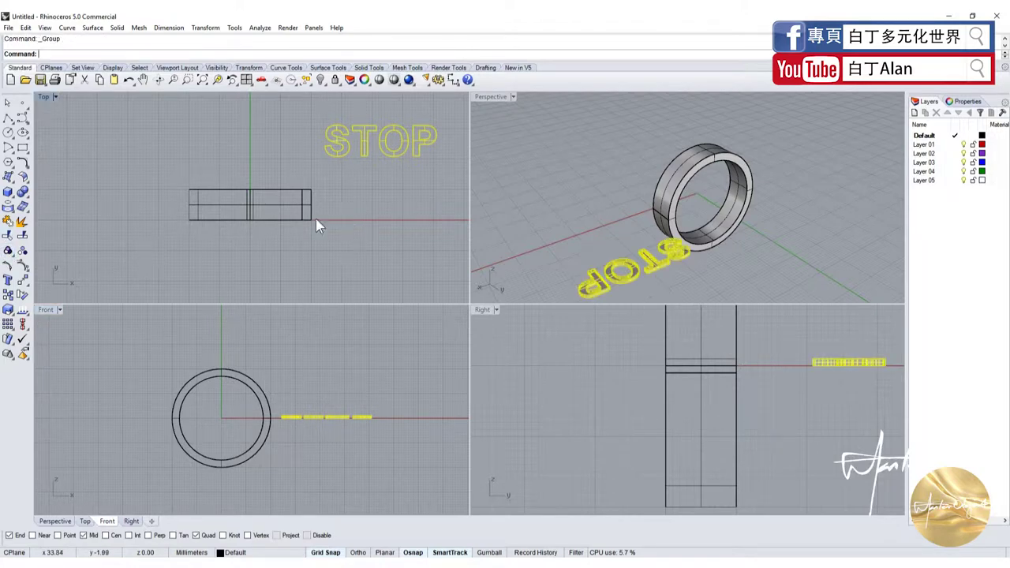
left_click(10, 183)
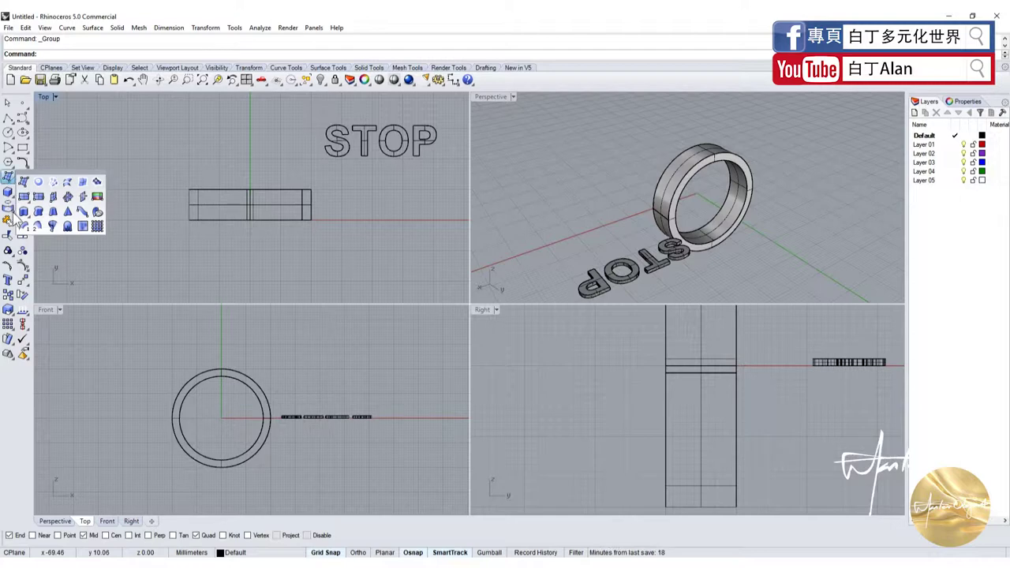
left_click(9, 207)
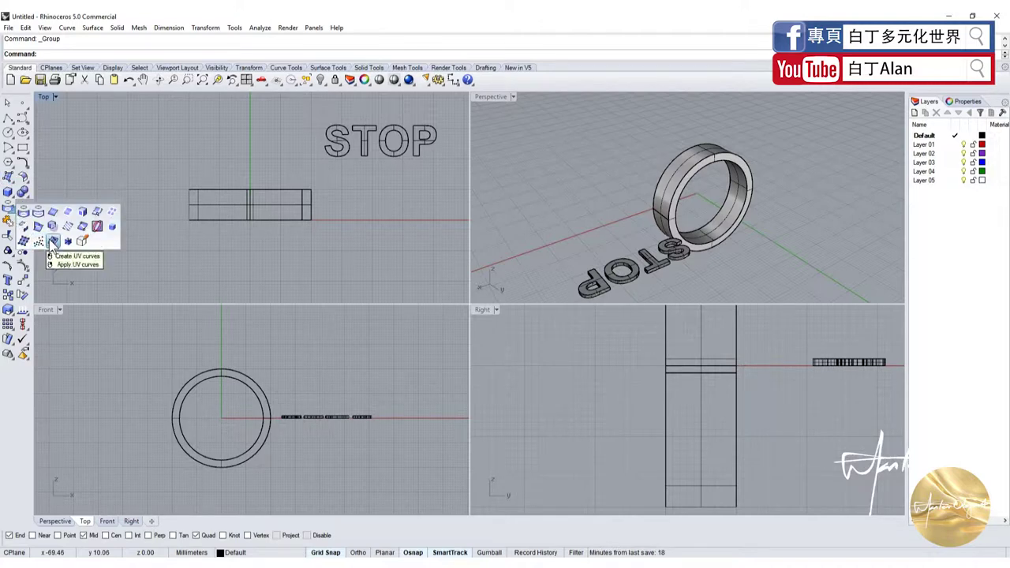
Create a flat UV-curve outline of the ring's surface, then select the STOP letters.
left_click(52, 243)
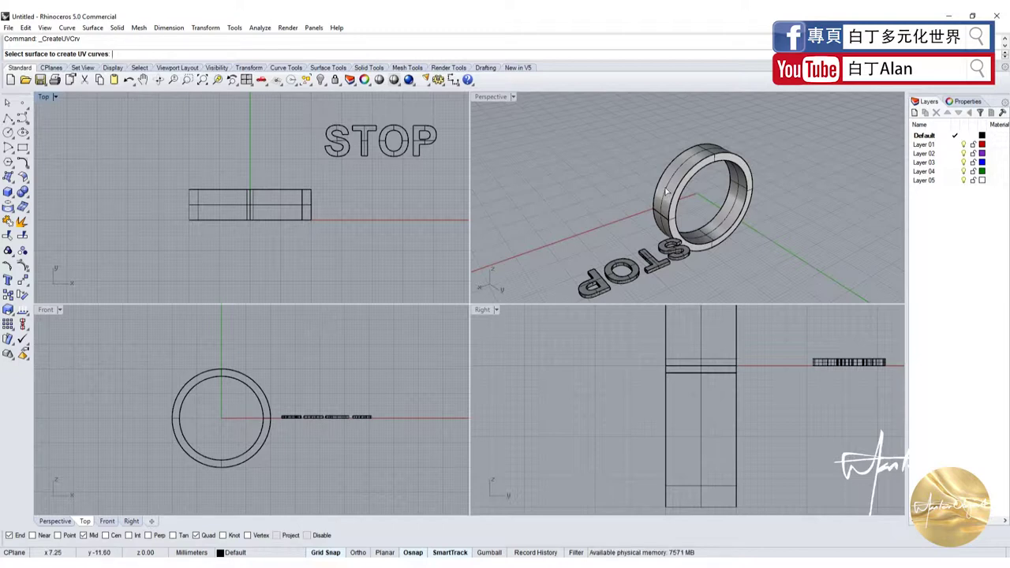
left_click(654, 199)
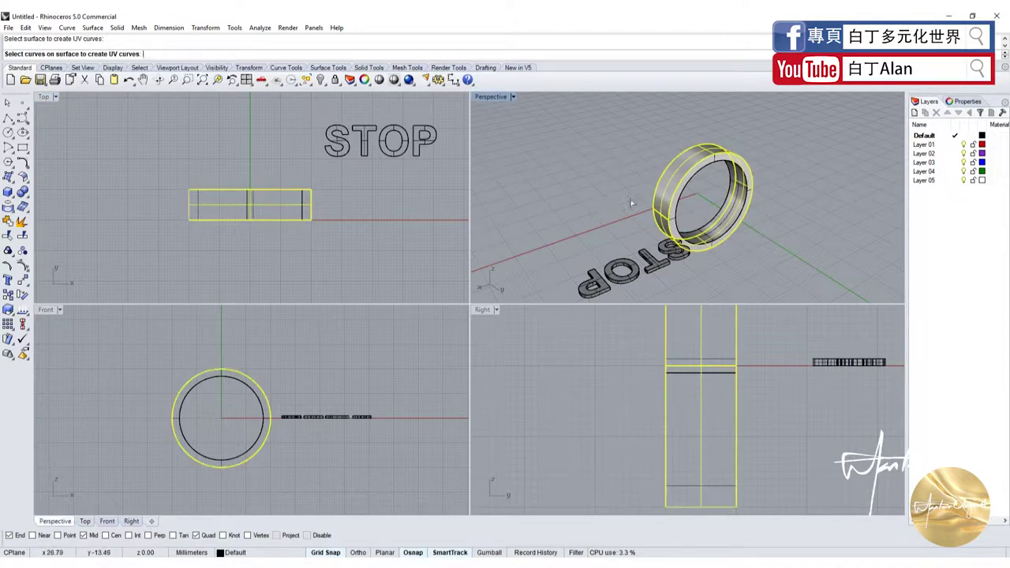
right_click(644, 190)
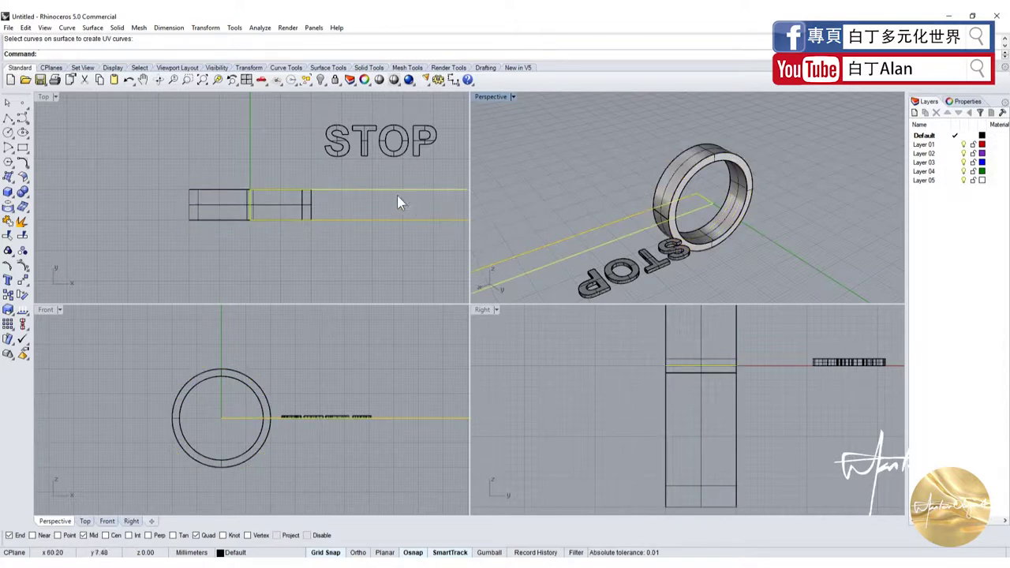
scroll(355, 189, "down", 5)
scroll(237, 179, "up", 2)
left_click(296, 187)
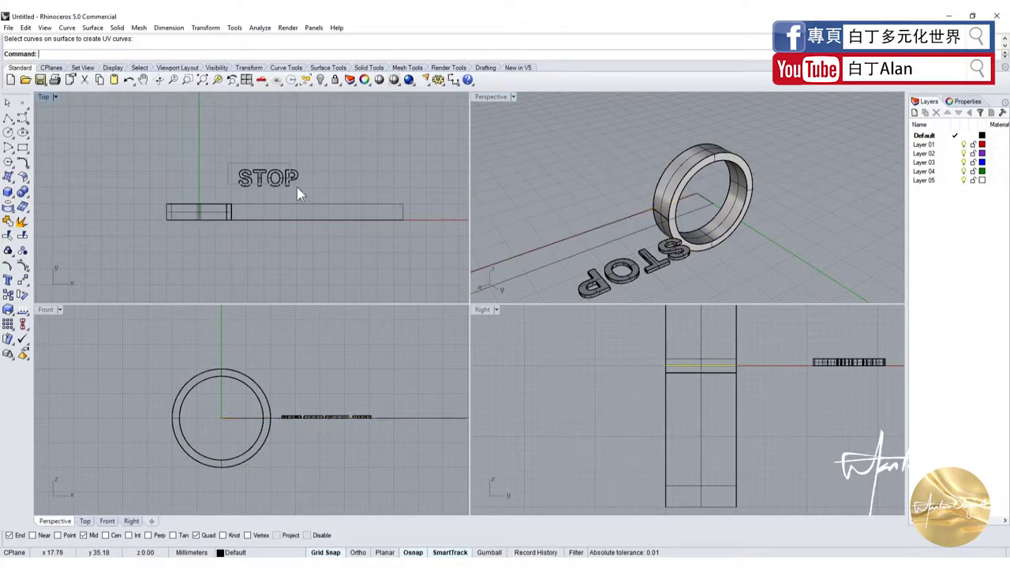
Drag the STOP letters into the flat UV outline in the Top view.
left_click_drag(297, 188, 311, 197)
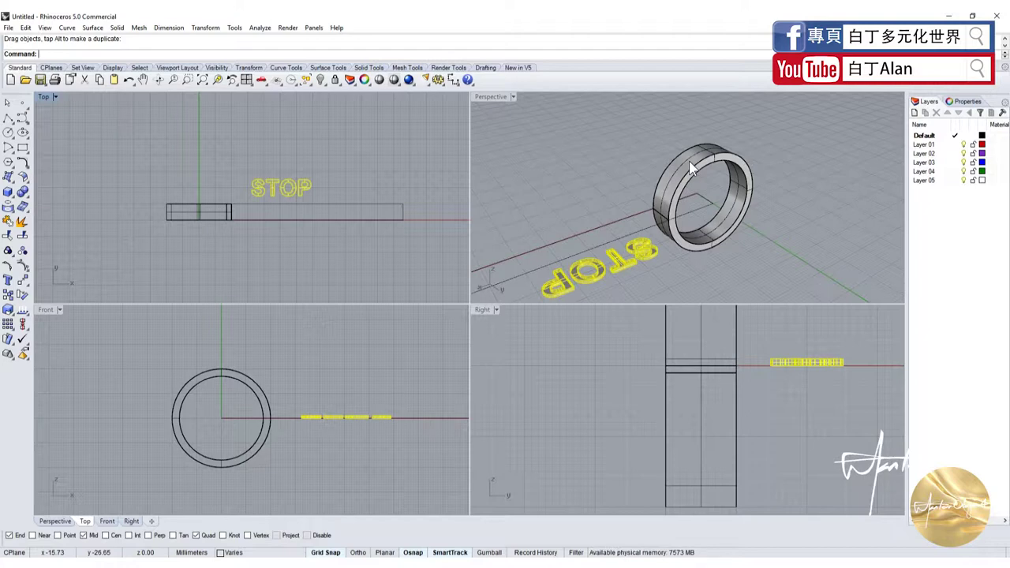
scroll(301, 193, "up", 3)
left_click_drag(300, 191, 336, 228)
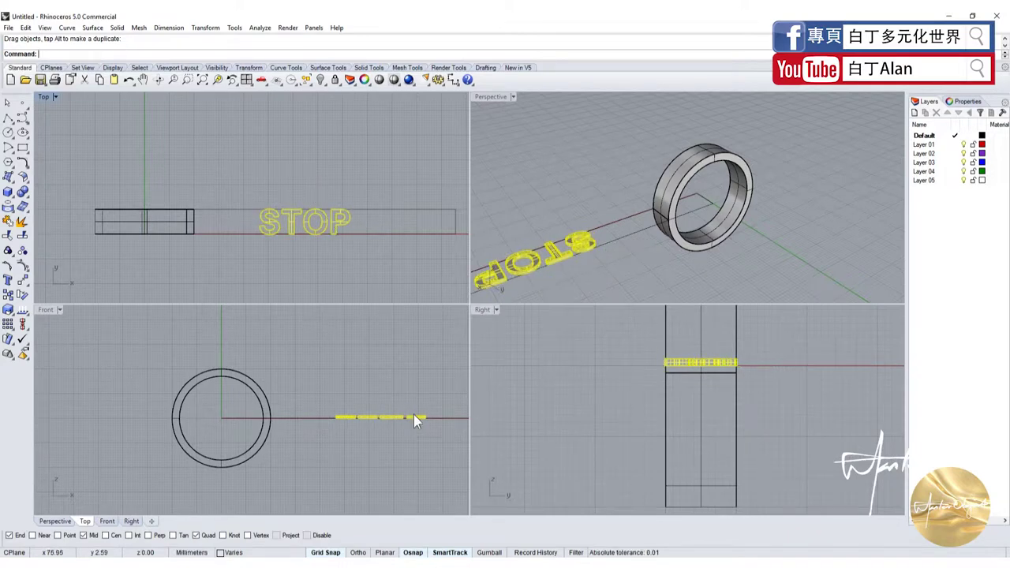
scroll(413, 415, "up", 3)
scroll(426, 412, "up", 3)
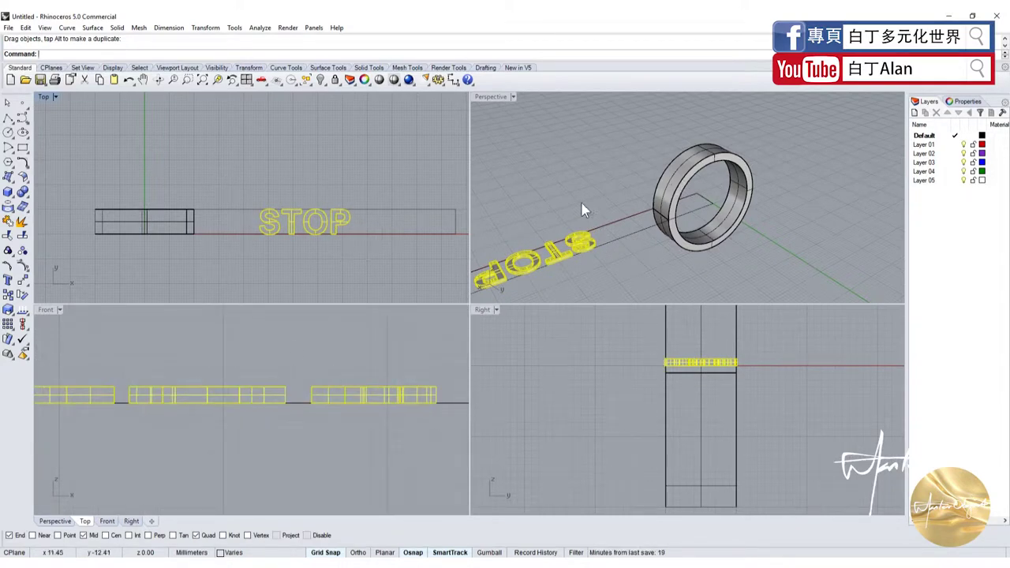
scroll(430, 407, "up", 2)
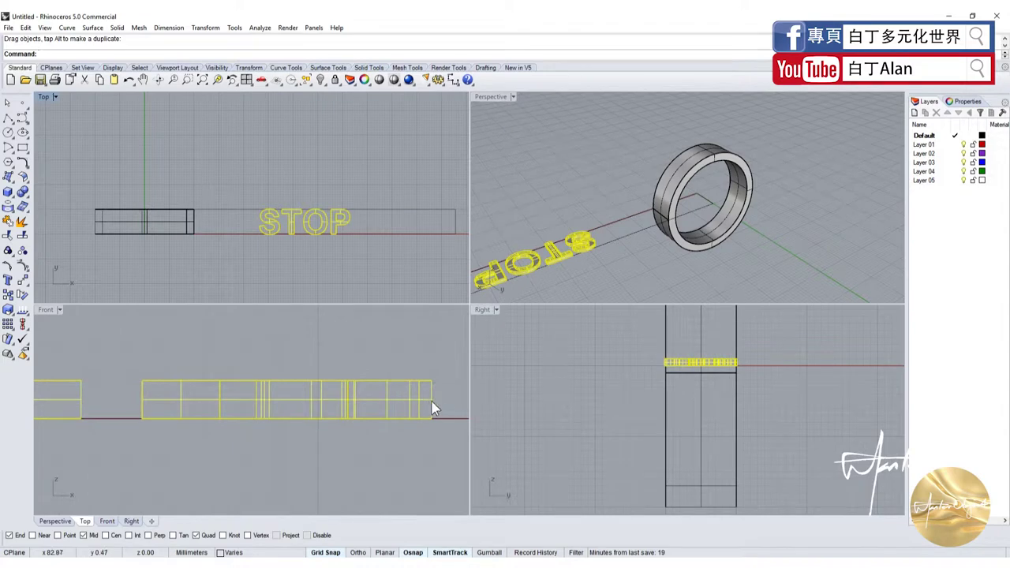
Select the UV outline, then window-select the four STOP letters; the UV curve tools are opened and closed.
left_click(604, 243)
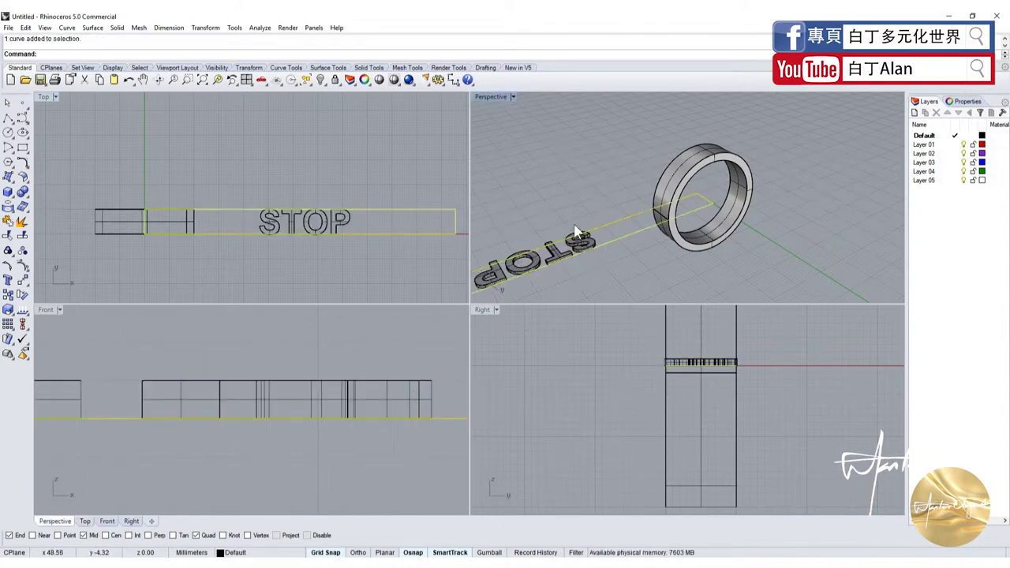
scroll(531, 212, "down", 2)
scroll(531, 212, "down", 2)
scroll(268, 179, "down", 2)
scroll(268, 181, "up", 2)
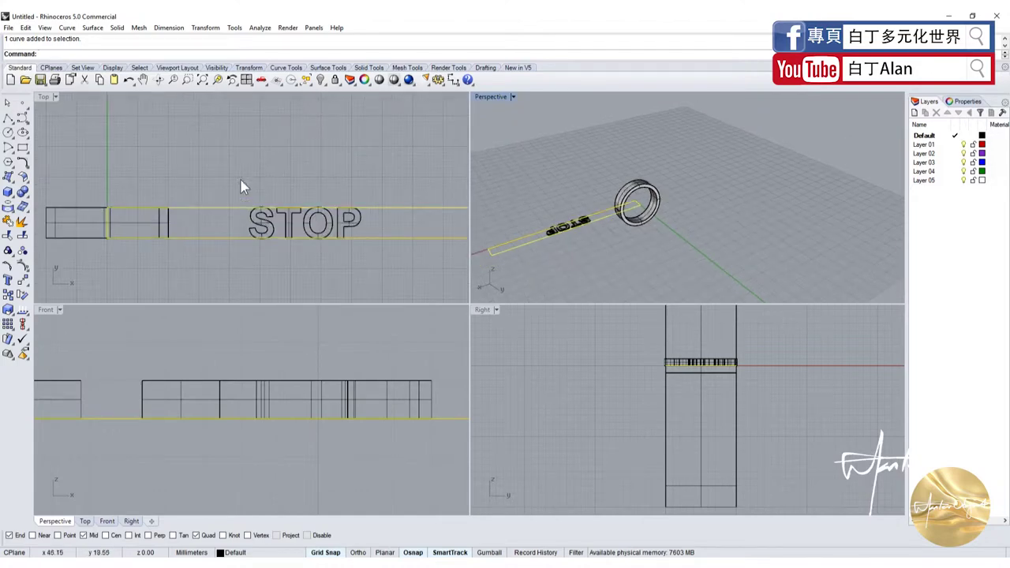
left_click_drag(240, 183, 385, 270)
left_click(9, 178)
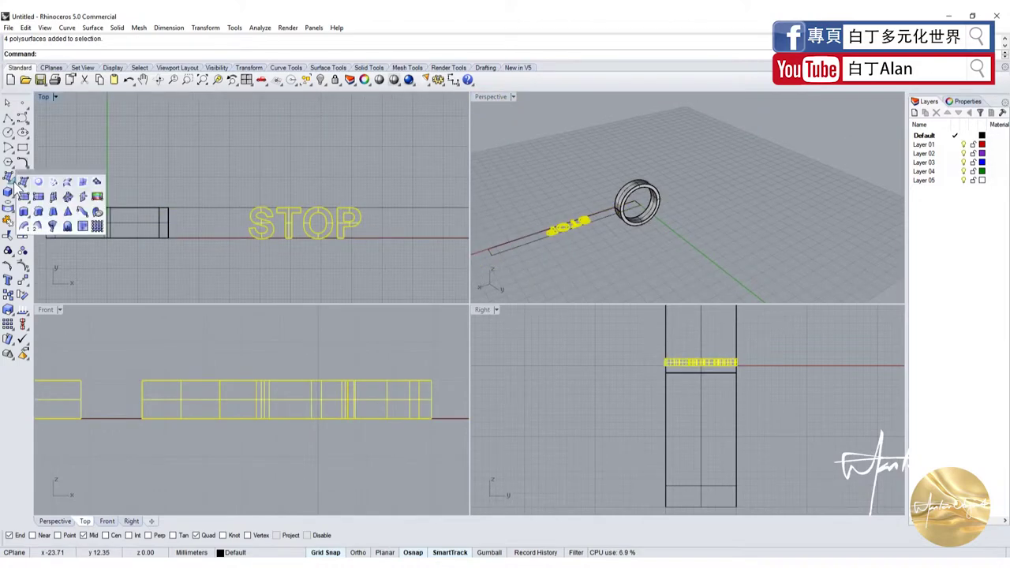
left_click(10, 216)
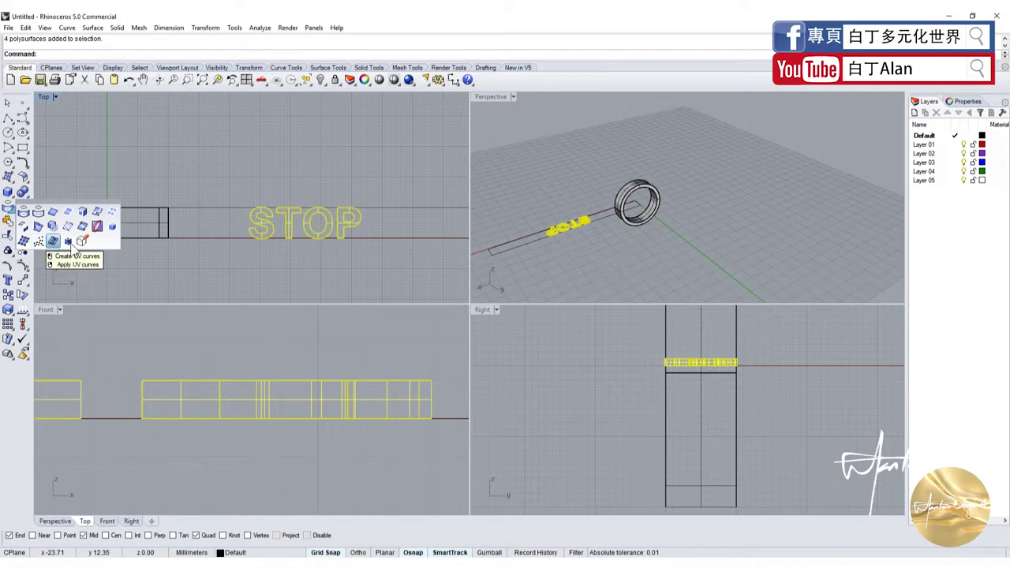
left_click(258, 263)
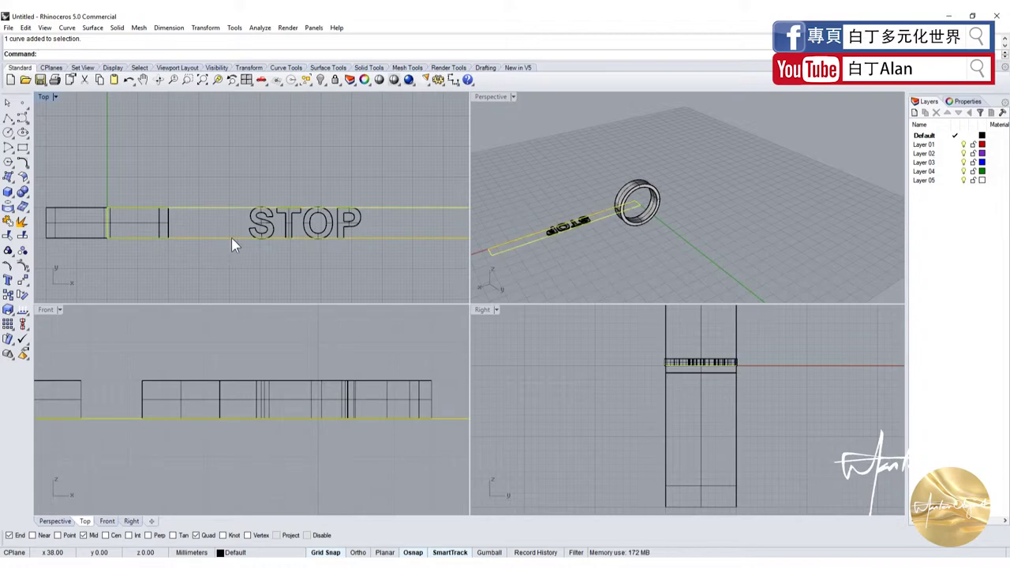
Start Flow Along Surface with the STOP letters as the objects to wrap.
left_click(270, 229)
left_click(251, 263)
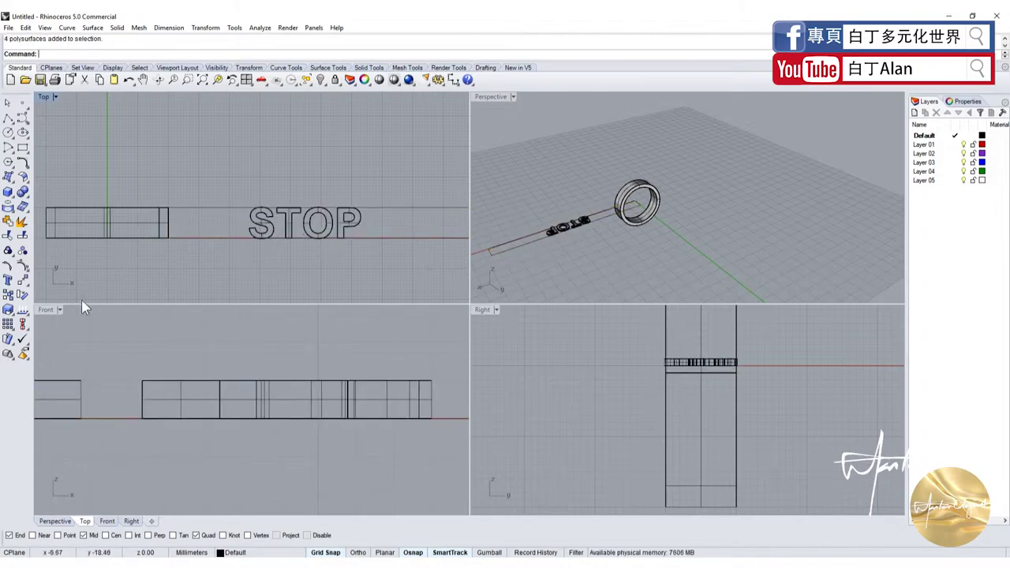
left_click(8, 339)
left_click(274, 228)
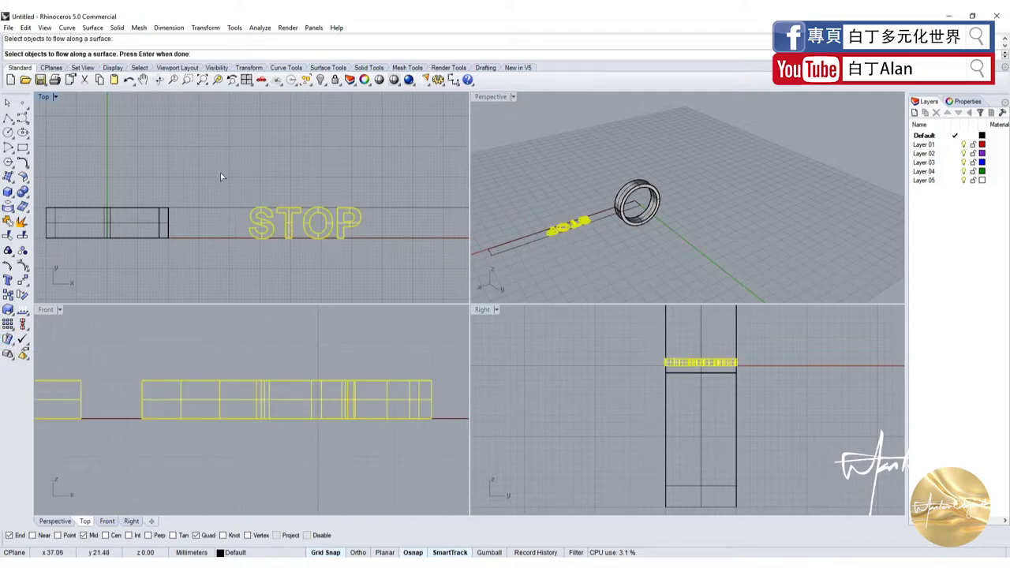
right_click(230, 201)
Draw a plane base over the UV outline and pick the ring as the target surface.
left_click(186, 54)
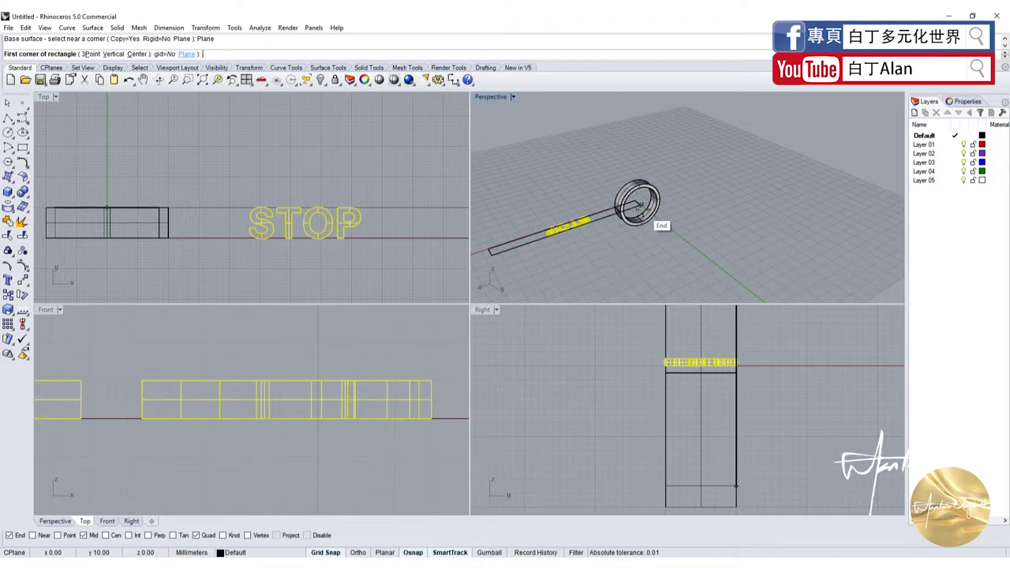
left_click(639, 206)
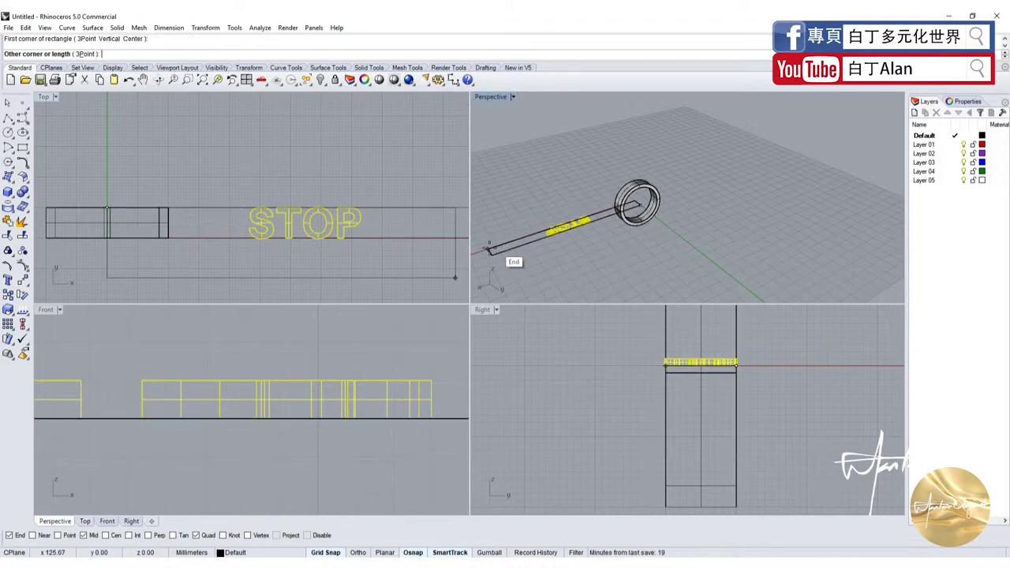
left_click(491, 249)
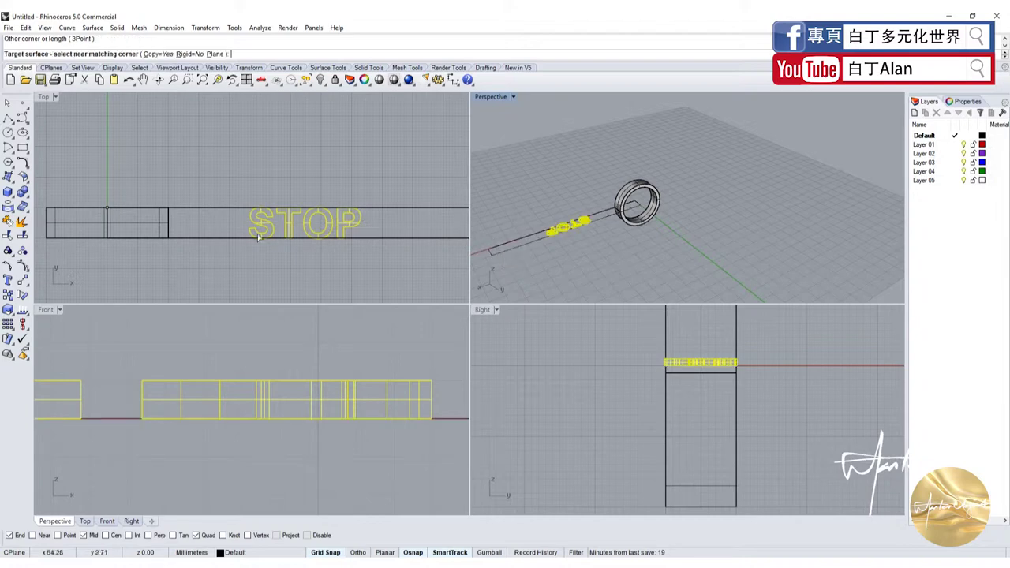
scroll(623, 202, "up", 3)
scroll(629, 197, "up", 2)
left_click(620, 208)
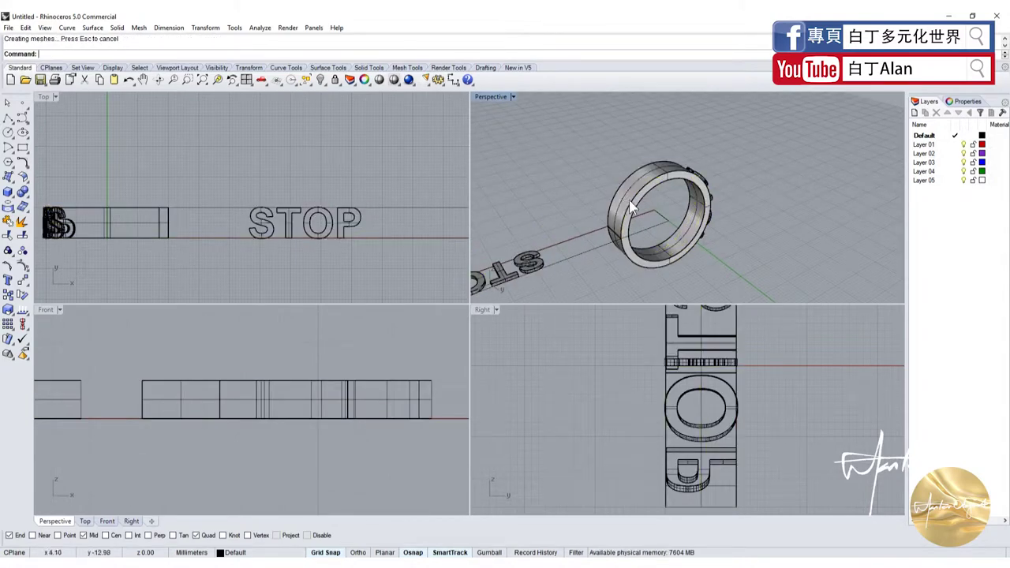
Select the ring and its wrapped lettering, leaving the flat STOP letters and outline unselected.
mouse_move(629, 200)
right_mouse_down()
mouse_move(556, 184)
mouse_move(604, 195)
mouse_move(646, 272)
right_mouse_up()
scroll(319, 212, "down", 2)
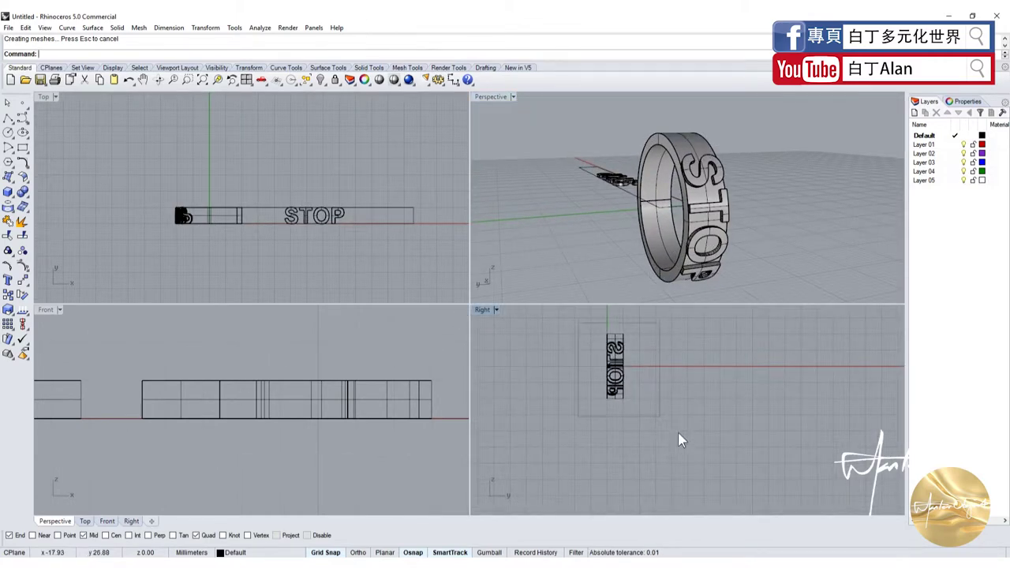
key("ctrl+a")
scroll(190, 378, "down", 2)
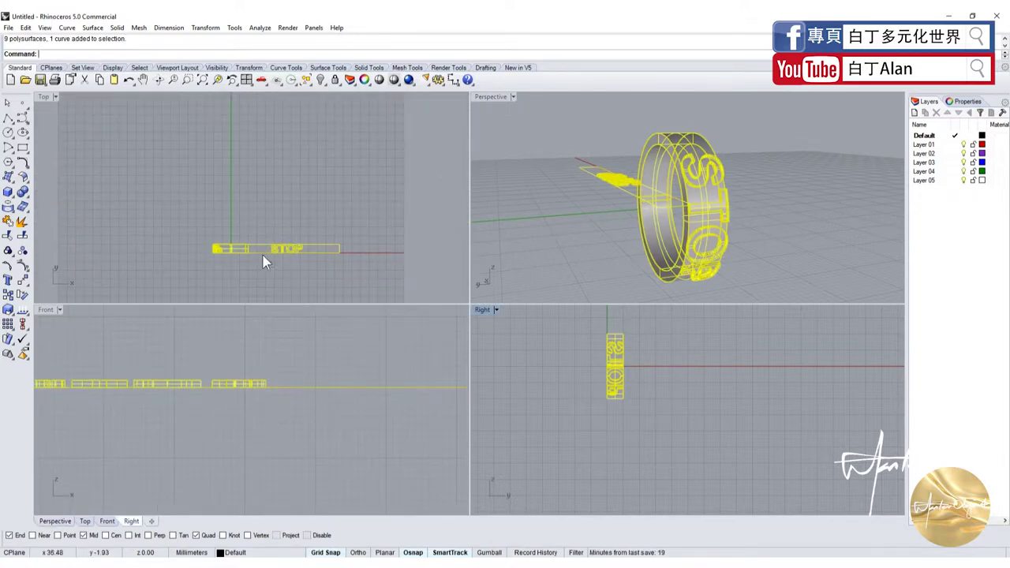
scroll(264, 262, "up", 3)
left_click(348, 241, "ctrl")
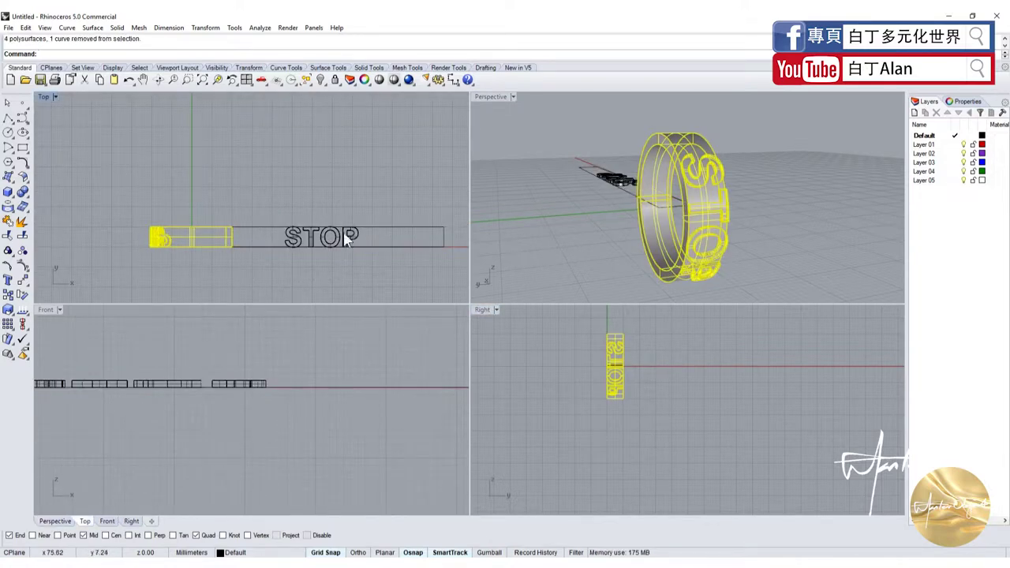
scroll(299, 387, "down", 2)
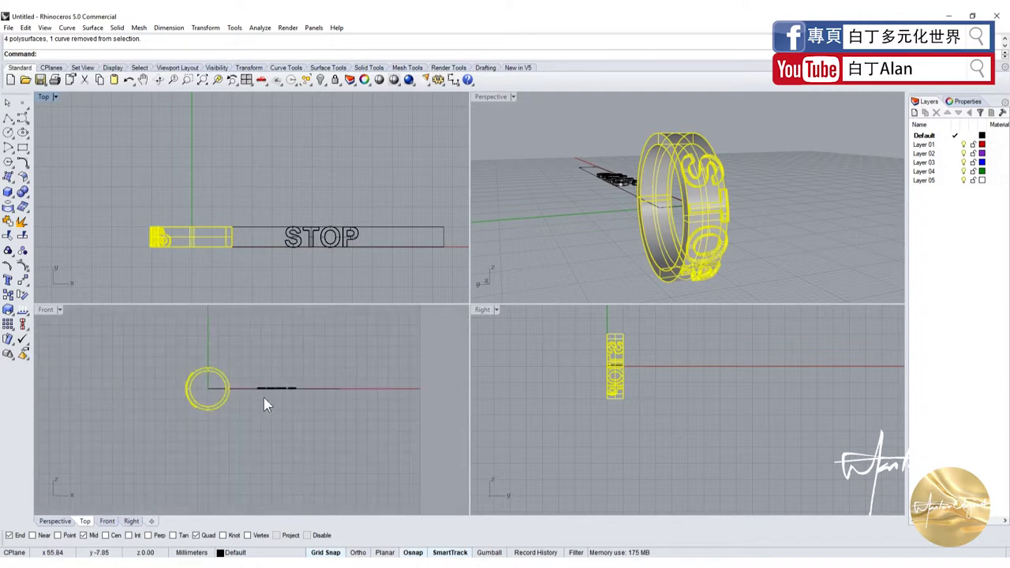
scroll(263, 397, "up", 2)
scroll(208, 404, "up", 2)
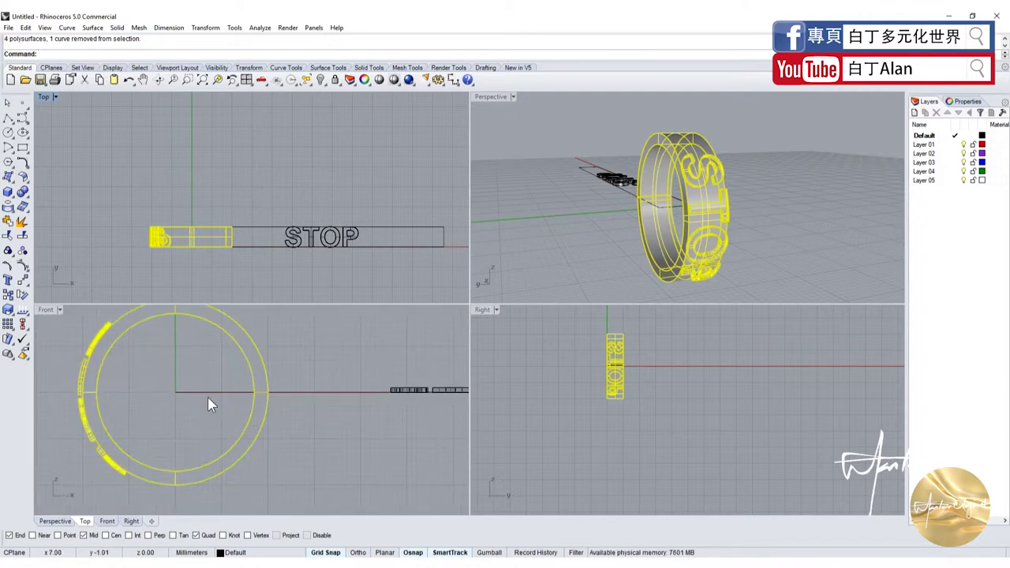
Rotate the ring and lettering 90 degrees about the ring's centre.
left_click(23, 295)
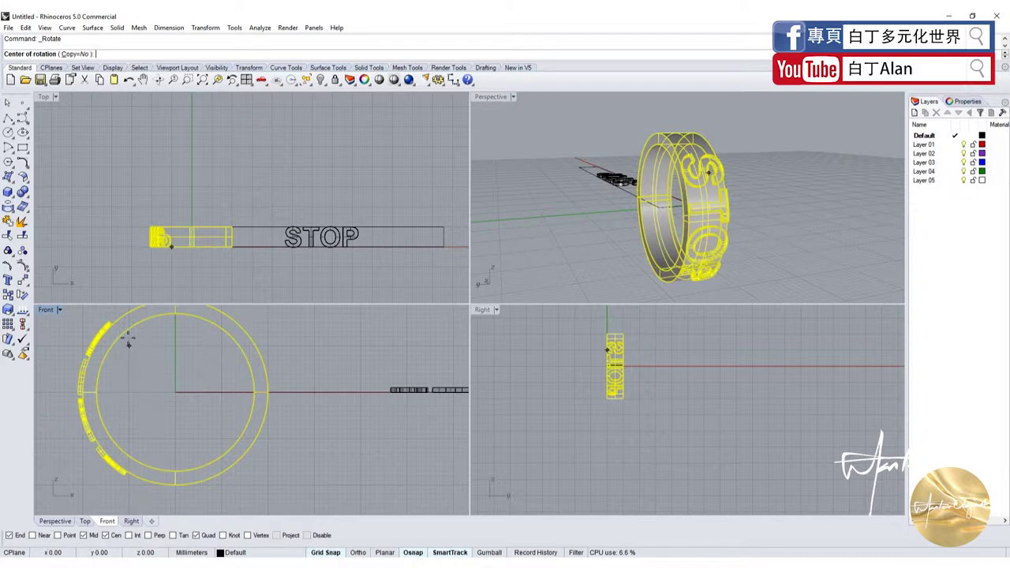
left_click(287, 353)
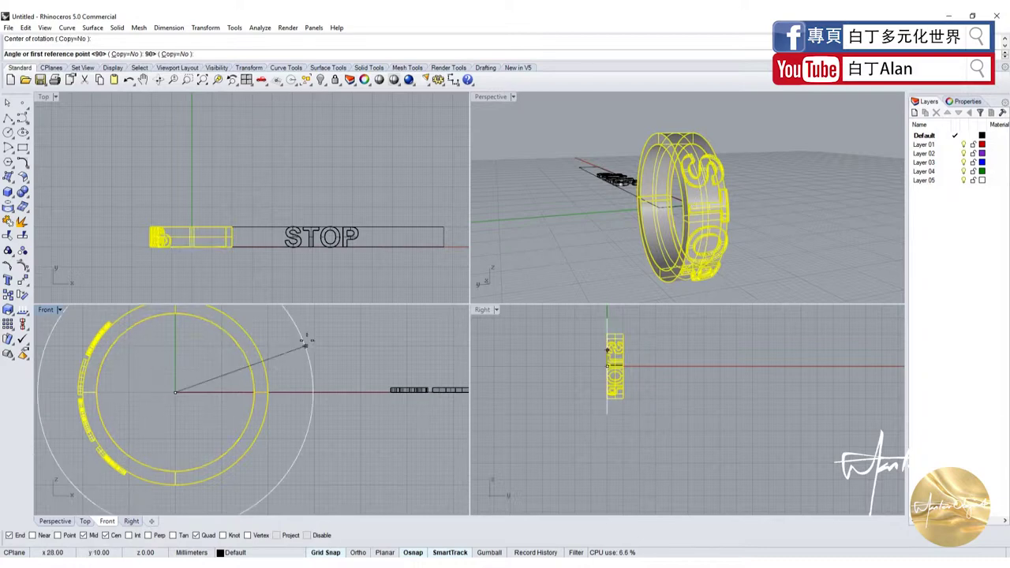
scroll(315, 343, "down", 3)
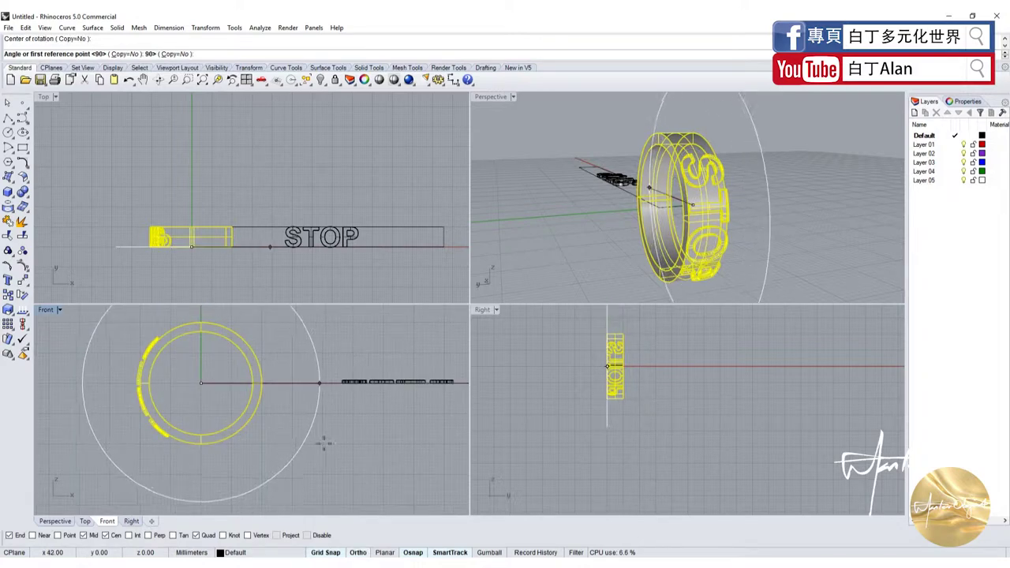
left_click(242, 473)
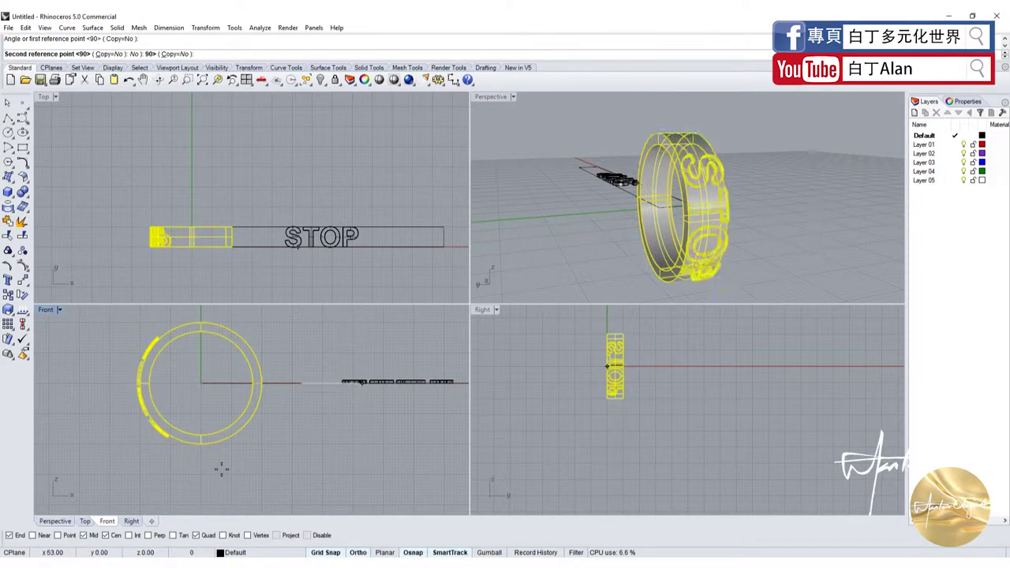
left_click(210, 472)
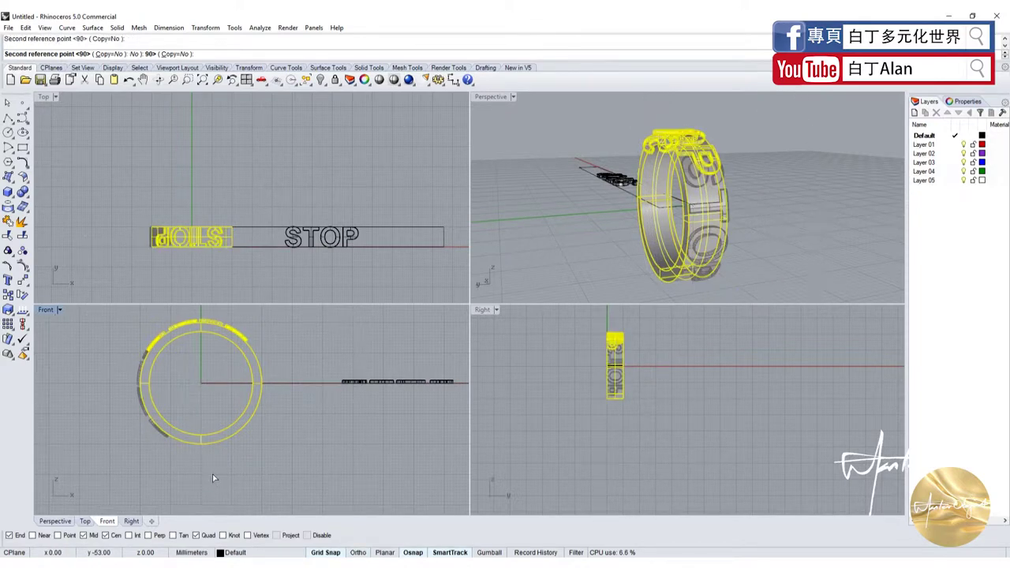
Reorient the Perspective view and select the ring band with its lettering.
key("Escape")
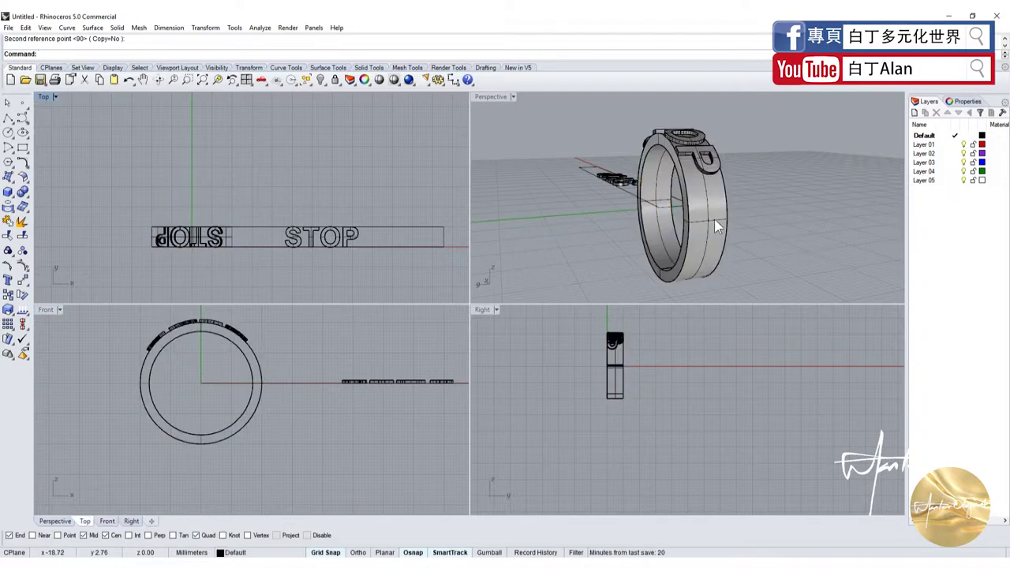
right_click_drag(714, 219, 813, 105)
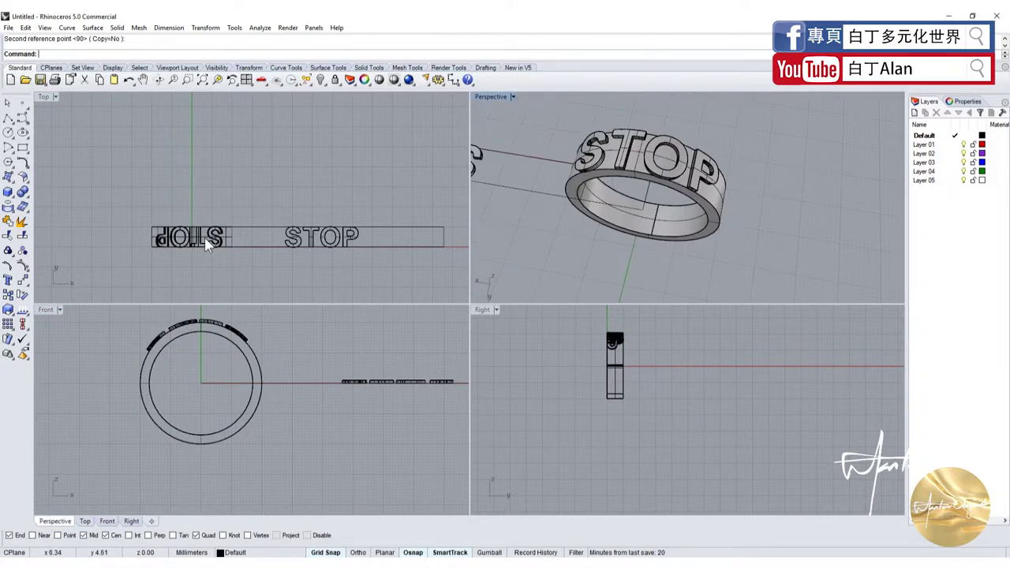
scroll(204, 237, "up", 2)
scroll(205, 238, "up", 2)
scroll(333, 213, "down", 1)
scroll(315, 237, "down", 2)
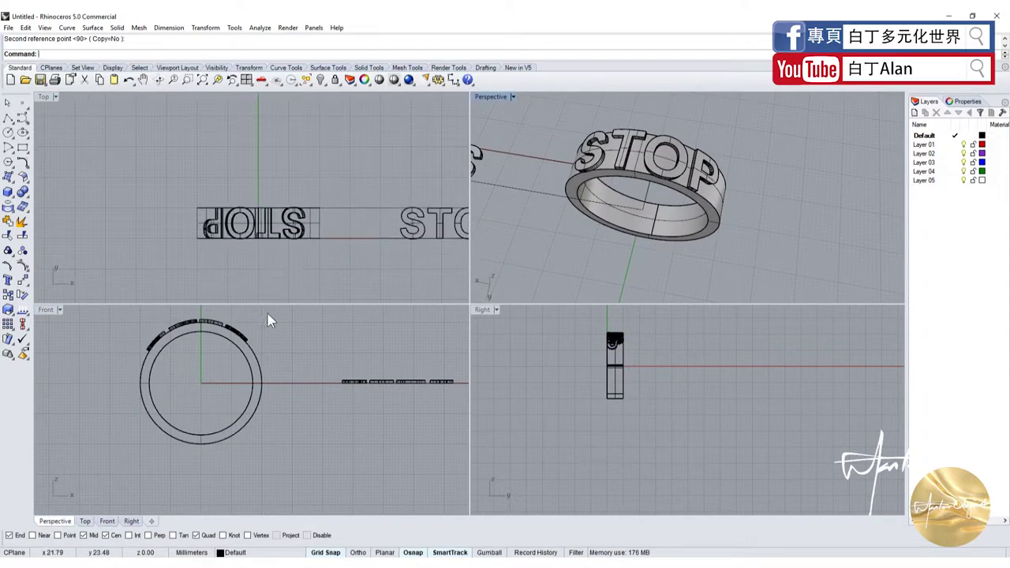
left_click(258, 359)
scroll(240, 197, "down", 1)
left_click_drag(339, 190, 89, 284)
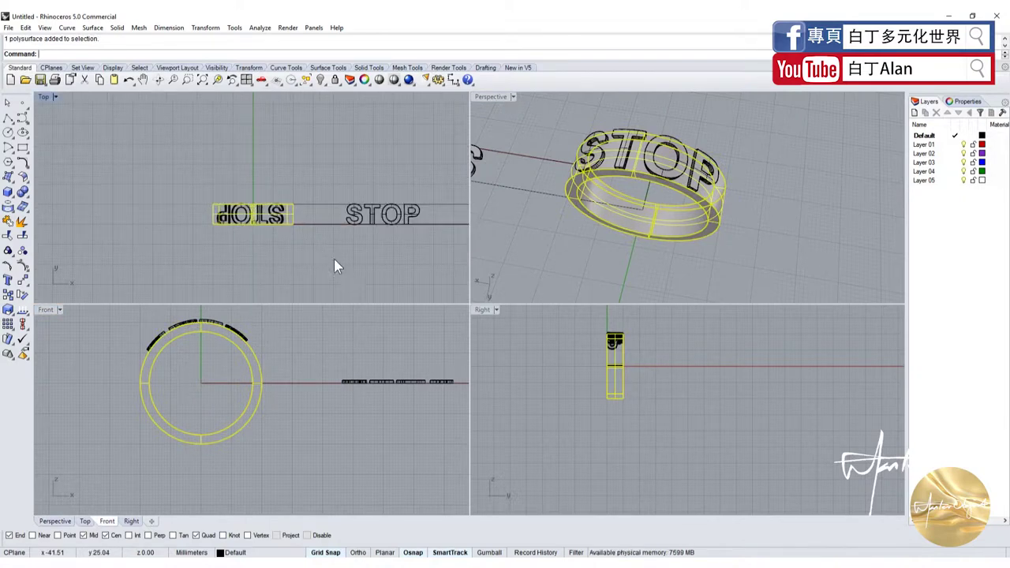
Rotate the ring and lettering 180 degrees and drag it further left.
left_click(22, 295)
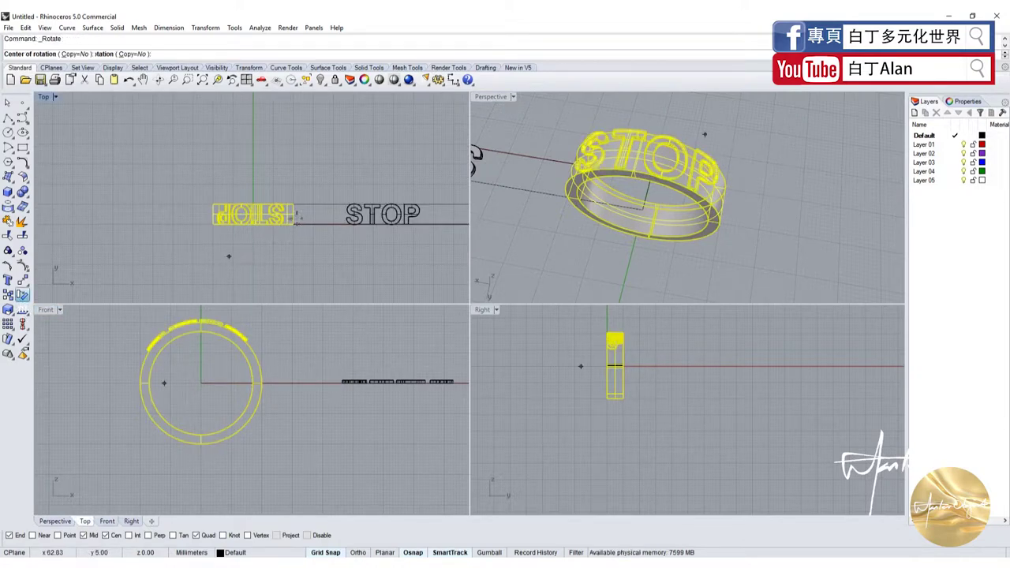
left_click(295, 214)
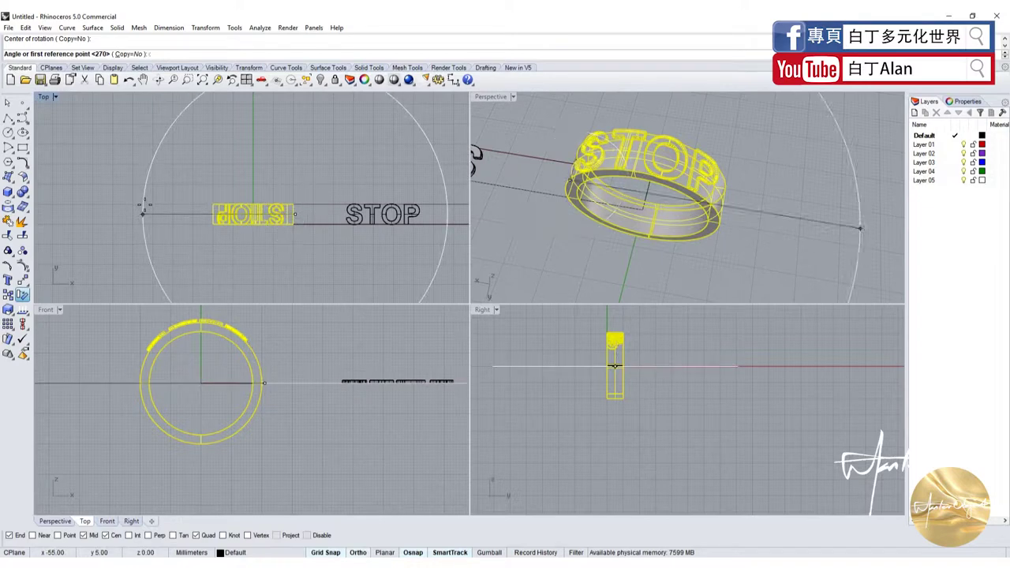
left_click(145, 205)
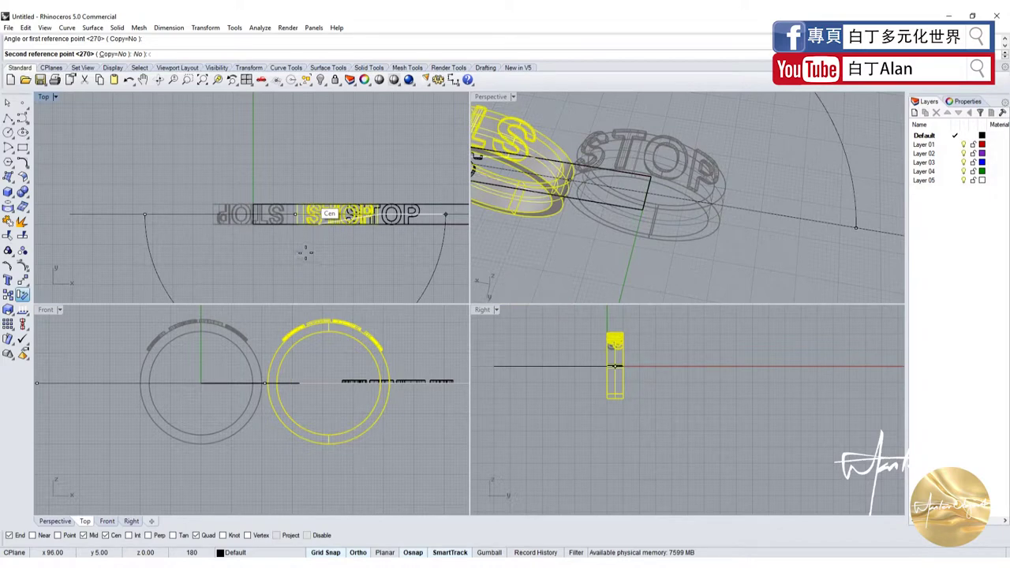
left_click(306, 249)
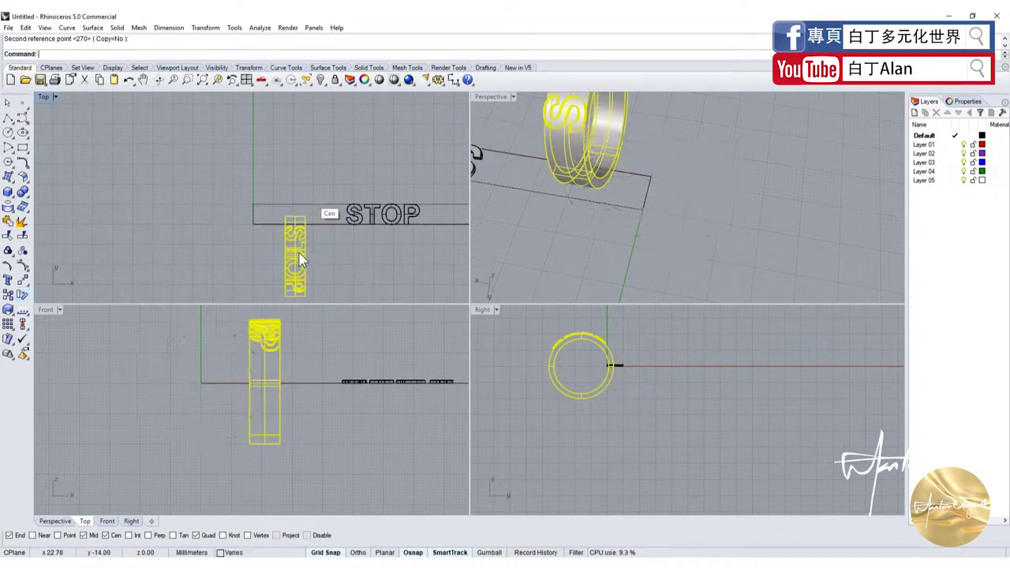
left_click_drag(202, 226, 136, 207)
Rotate the ring again so STOP lies horizontal and move it up-left of the strip.
key("Return")
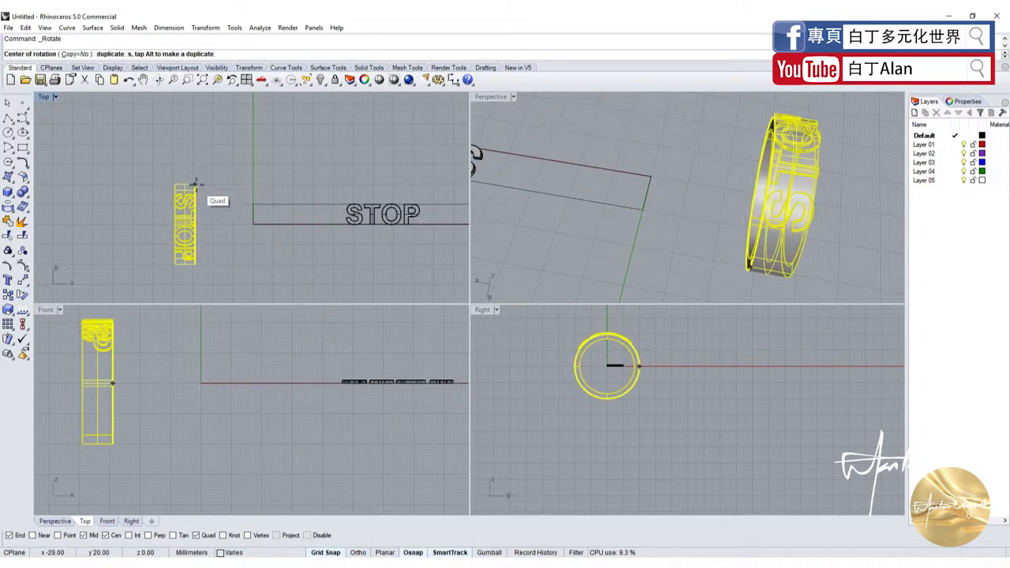
left_click(229, 254)
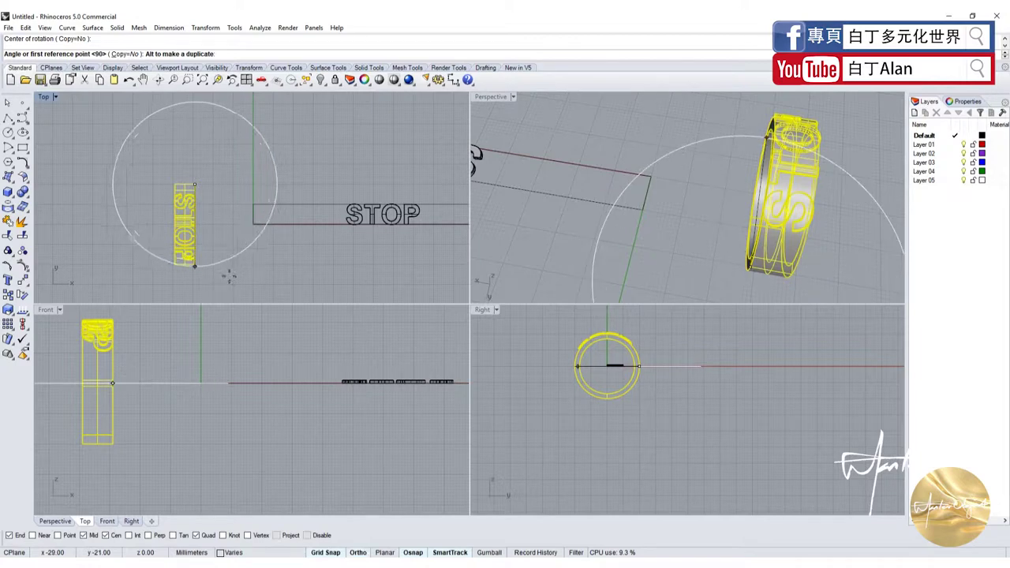
left_click(286, 199)
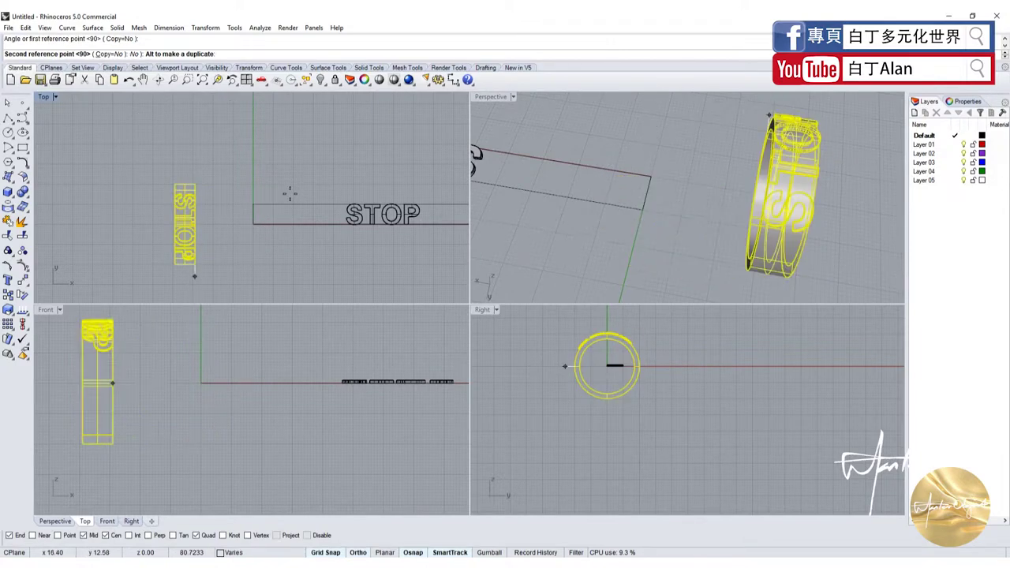
left_click(289, 194)
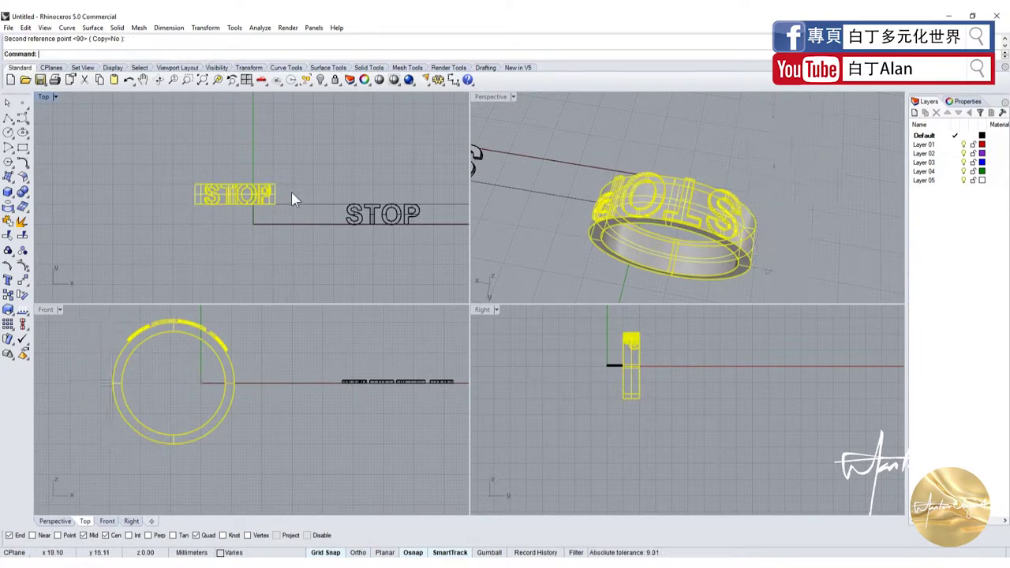
left_click_drag(275, 193, 230, 179)
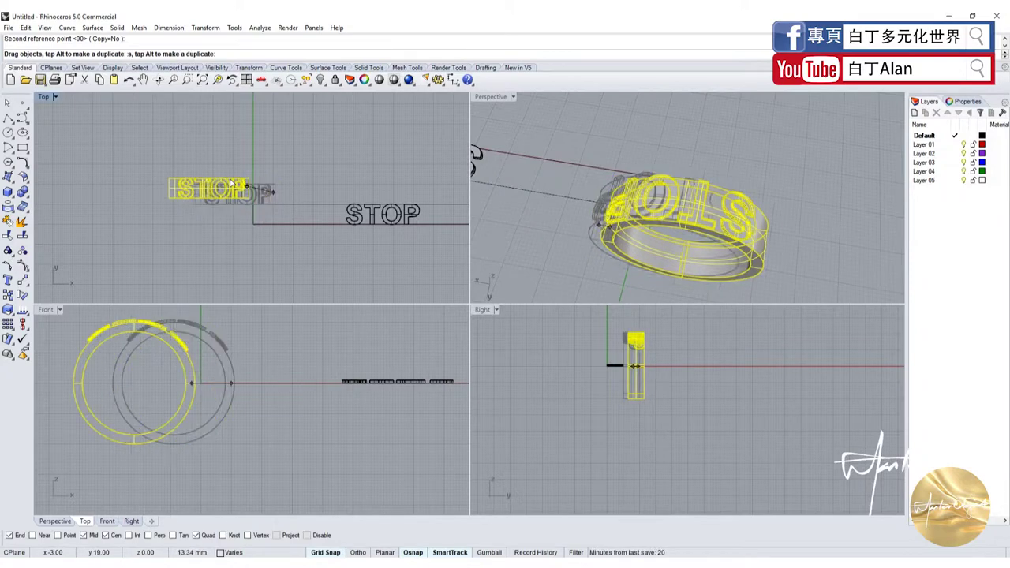
left_click(277, 175)
right_click_drag(721, 198, 582, 219)
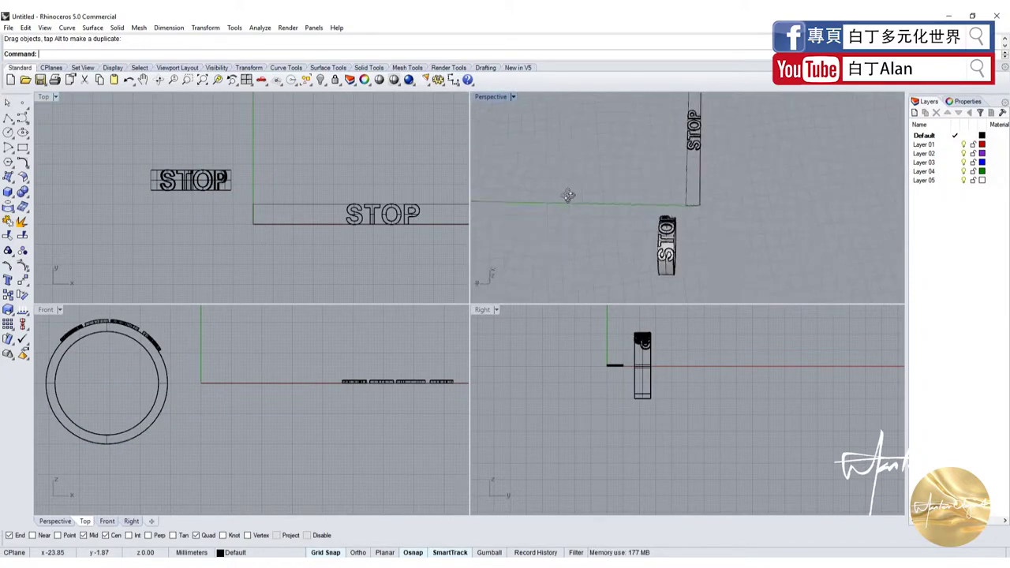
Select the STOP ring band, then the long flat strip outline.
left_click(229, 186)
scroll(162, 347, "up", 2)
scroll(180, 384, "up", 2)
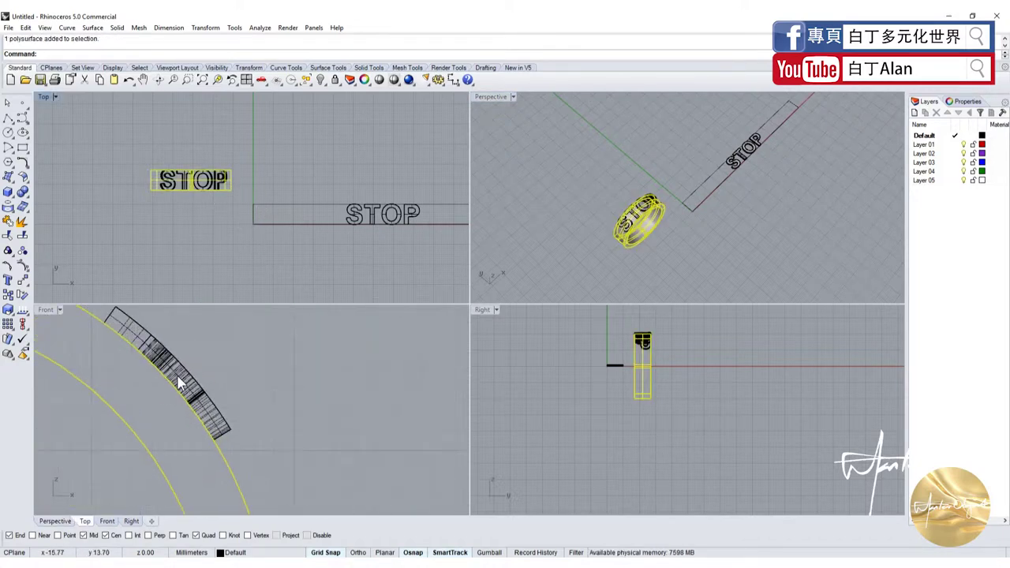
scroll(180, 384, "up", 1)
scroll(260, 394, "down", 2)
scroll(260, 393, "down", 2)
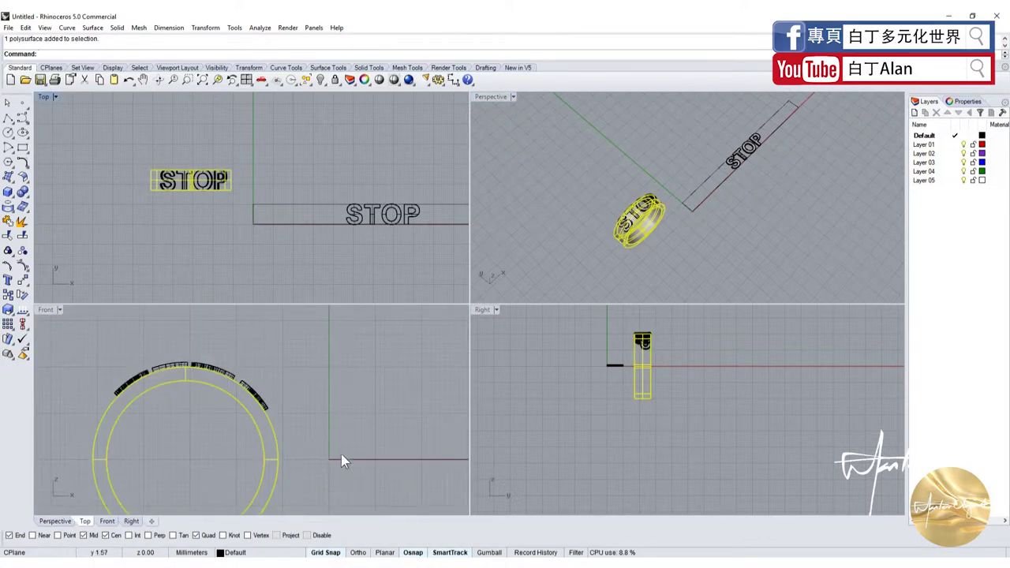
left_click(344, 458)
scroll(255, 379, "up", 2)
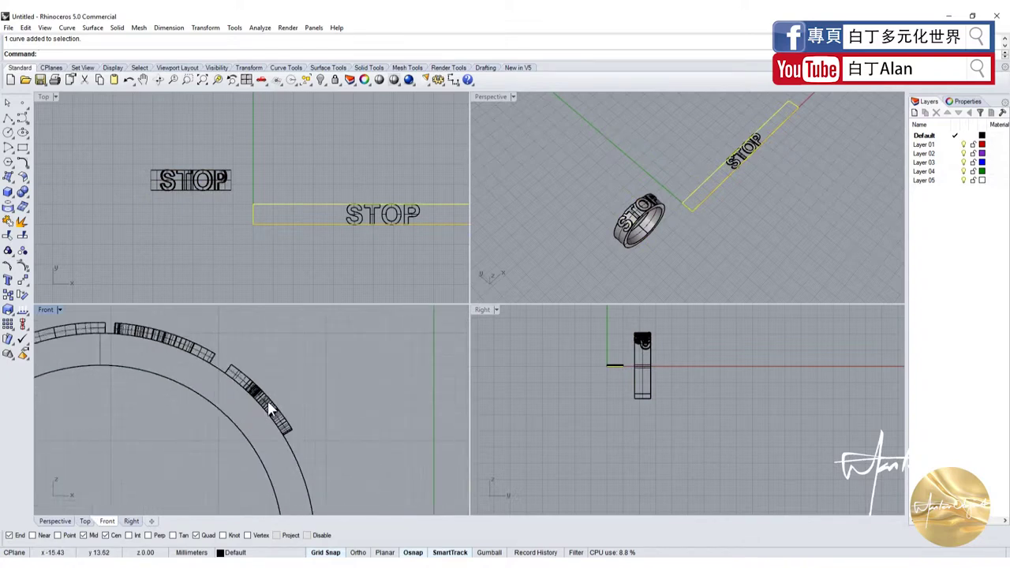
Copy the ring band and paste a second band just below the STOP ring.
left_click(228, 194)
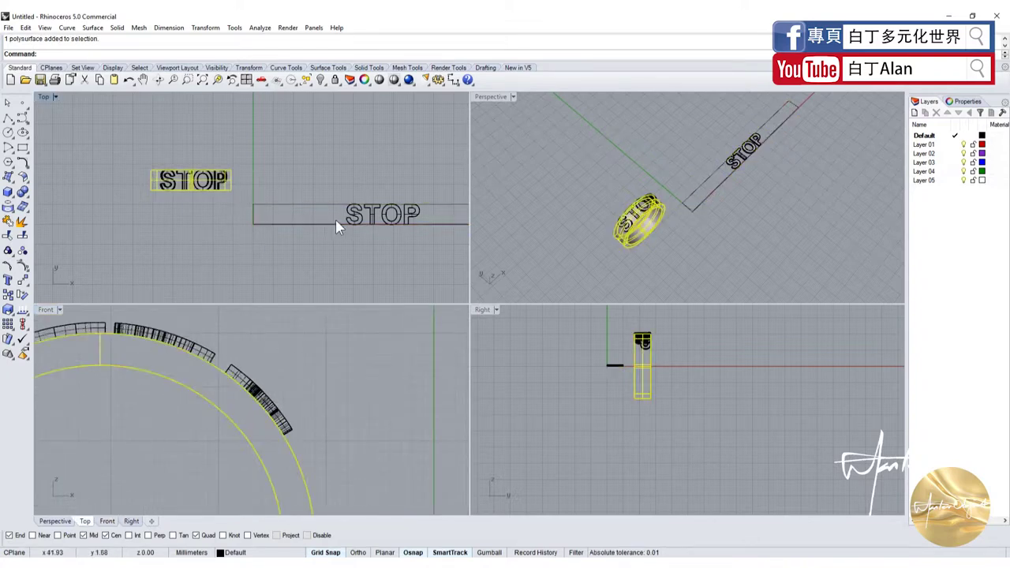
key("ctrl+c")
key("ctrl+v")
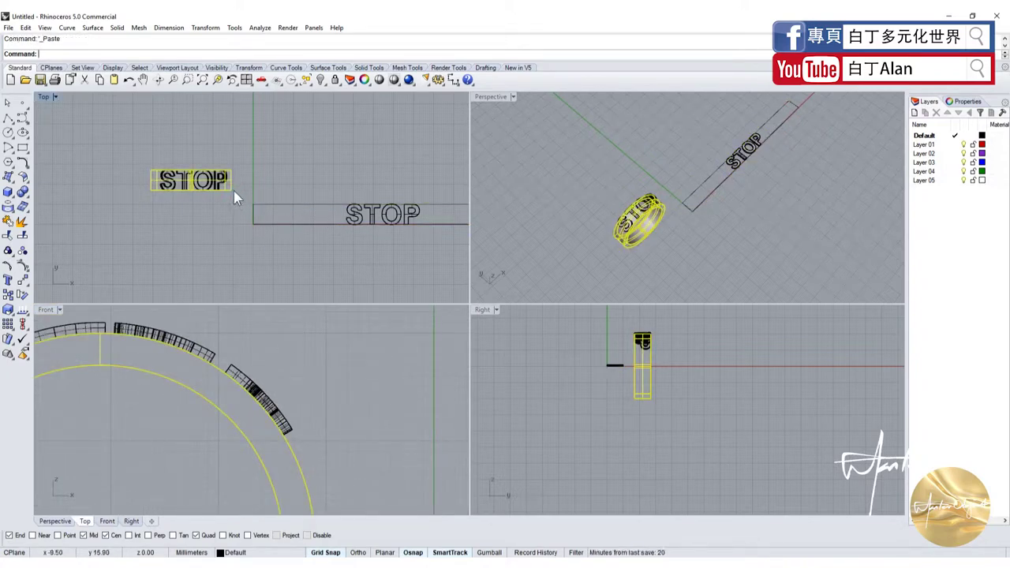
left_click_drag(232, 190, 232, 225)
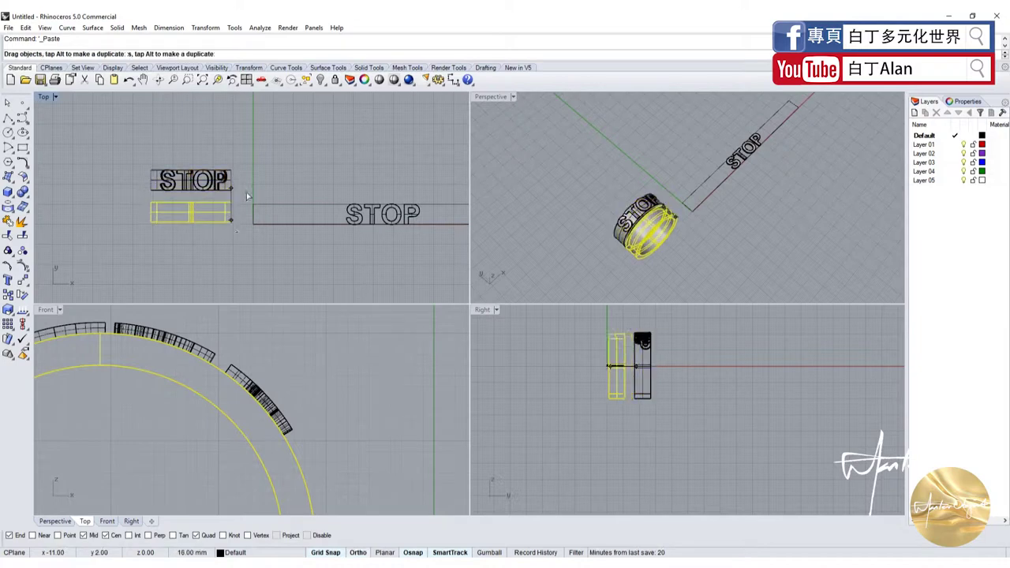
key("Escape")
Select the flat STOP letters, switch to the Front view, and start duplicating face borders.
scroll(212, 217, "up", 3)
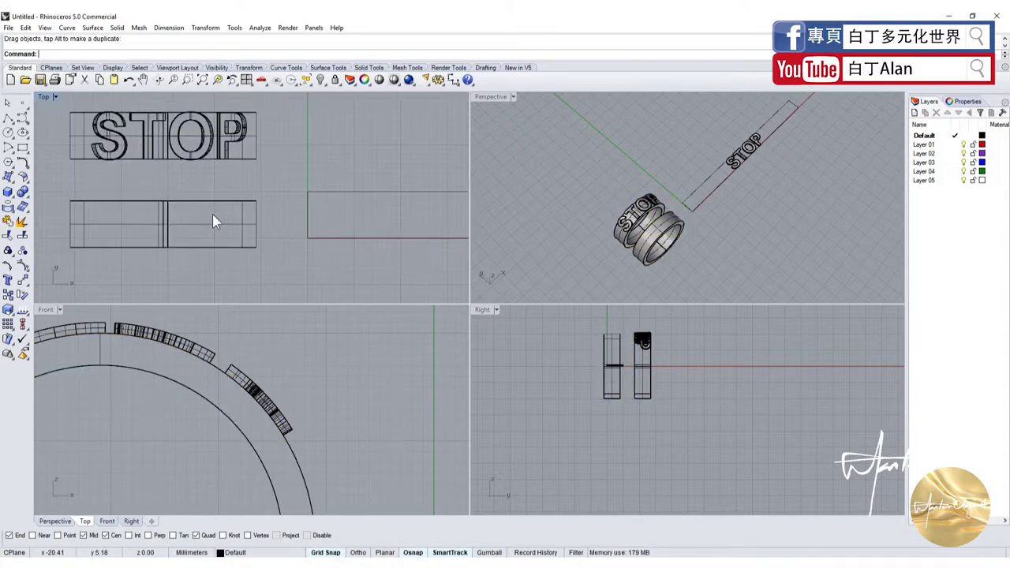
scroll(213, 221, "down", 3)
scroll(213, 221, "down", 2)
scroll(217, 221, "down", 1)
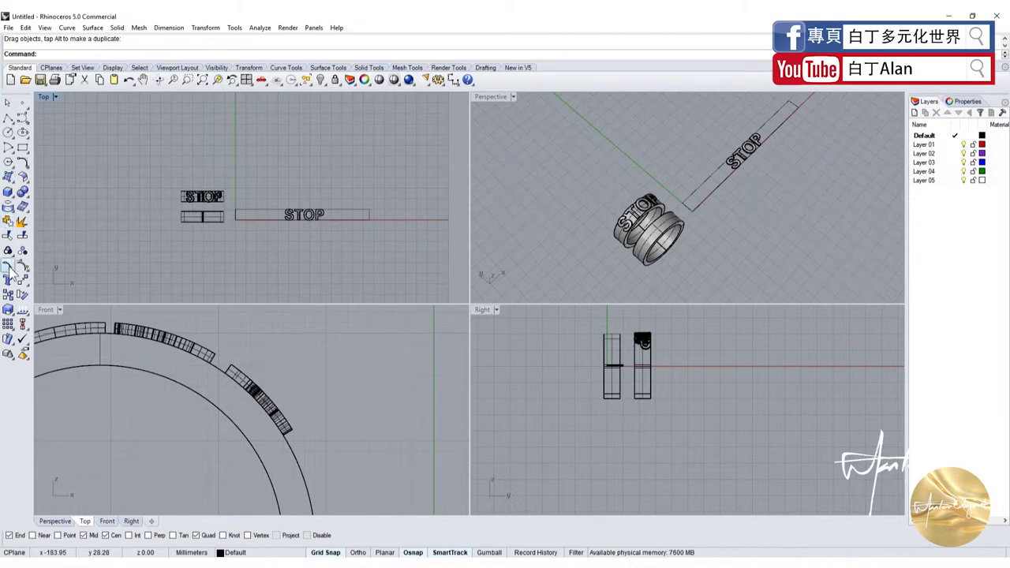
scroll(272, 206, "up", 2)
left_click_drag(352, 247, 353, 248)
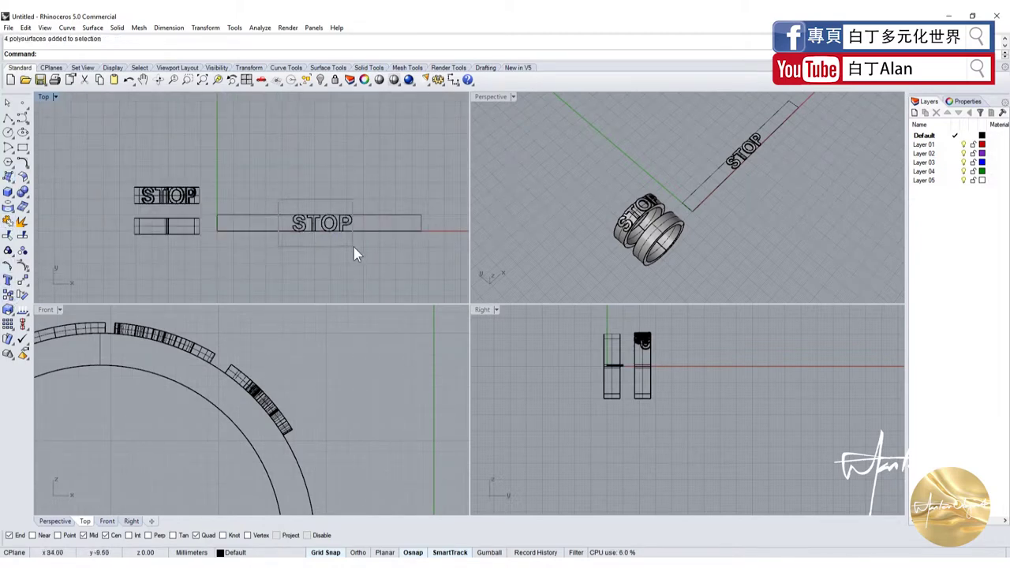
left_click(264, 361)
scroll(263, 361, "down", 3)
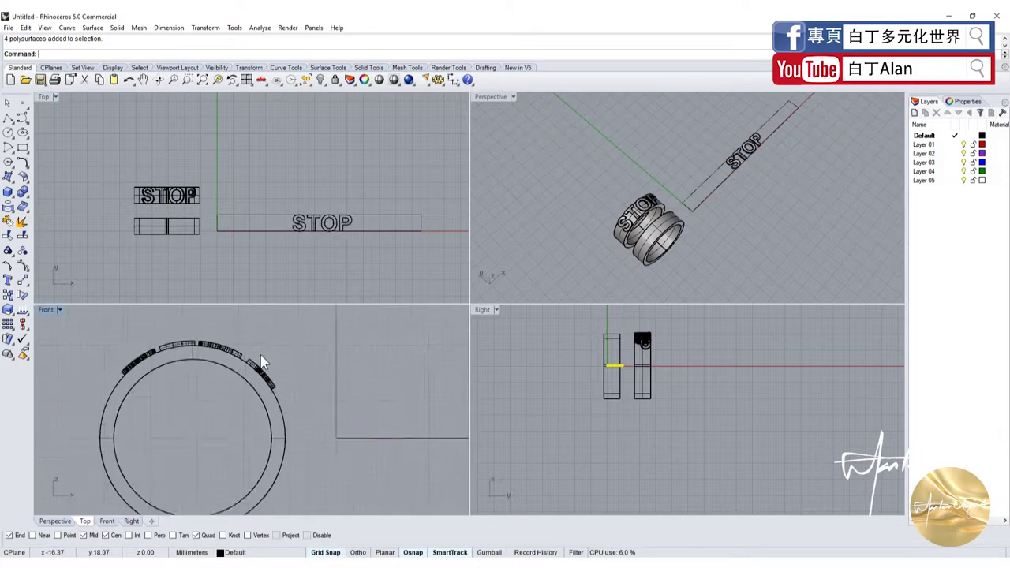
scroll(261, 332, "down", 2)
left_click(14, 213)
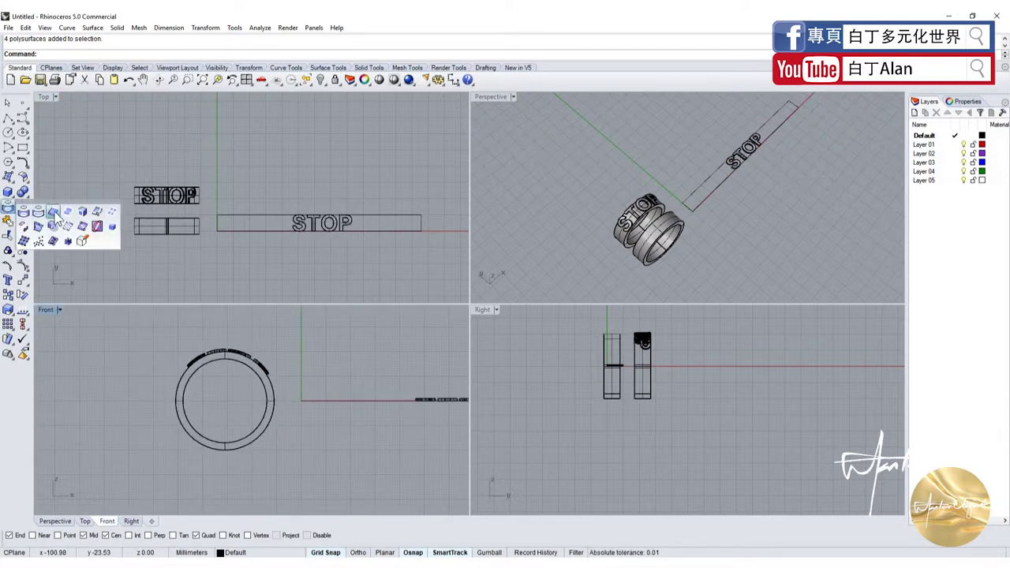
left_click(82, 212)
scroll(237, 371, "down", 3)
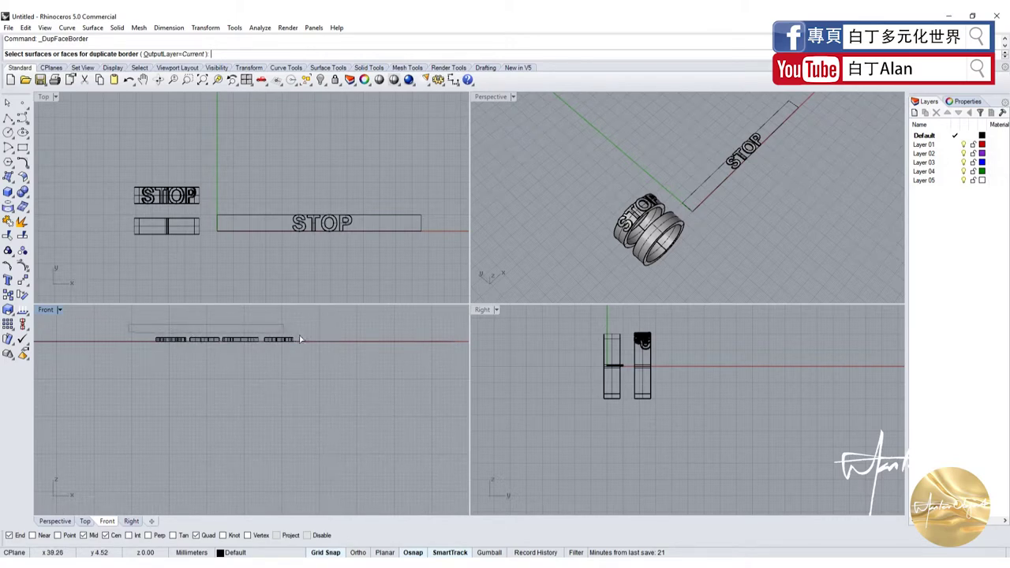
Duplicate the STOP letter face borders and move the outline curves onto the second band.
left_click_drag(304, 340, 305, 341)
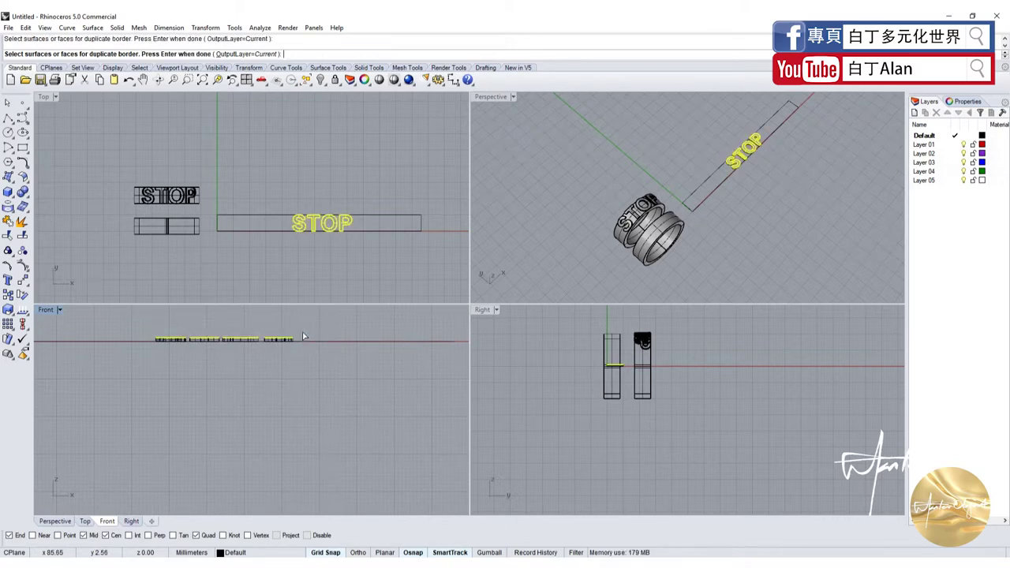
key("Return")
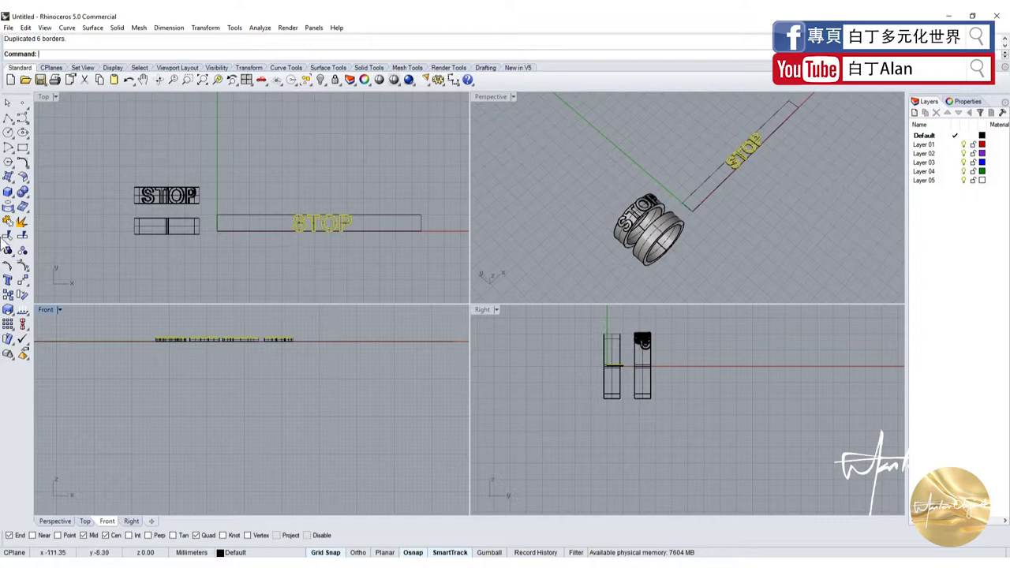
left_click_drag(323, 223, 133, 232)
left_click(10, 207)
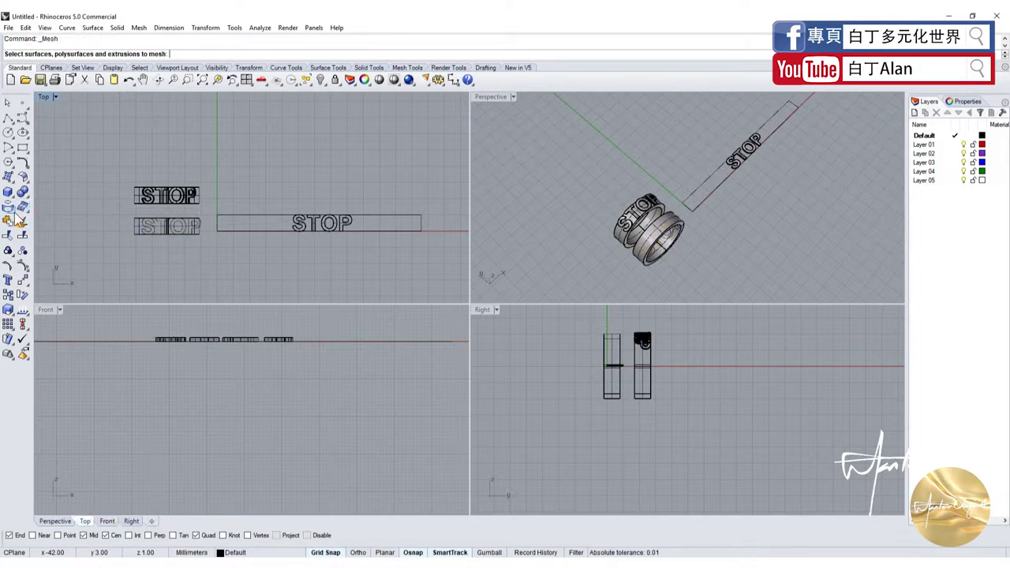
left_click(36, 226)
scroll(154, 229, "up", 2)
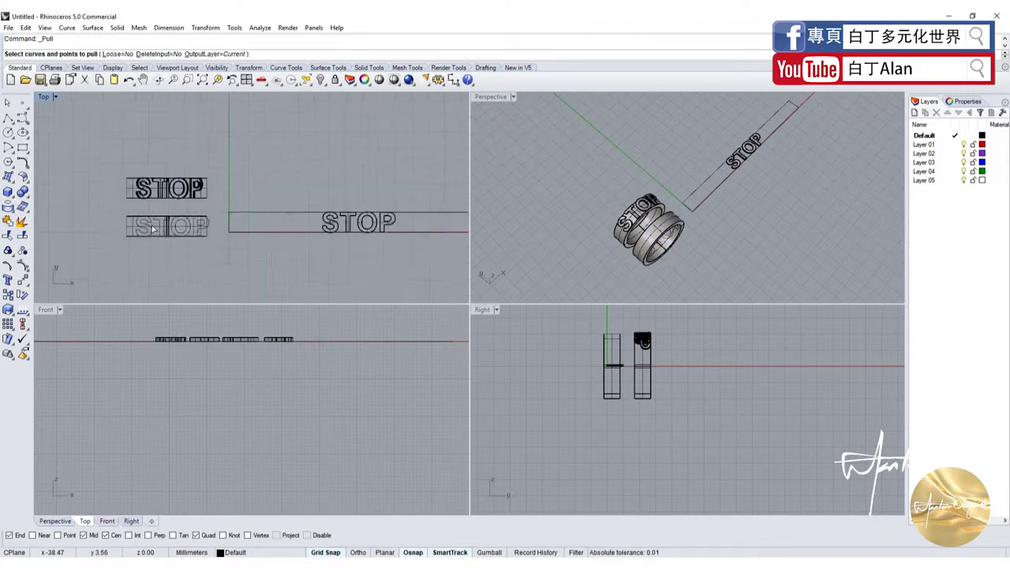
scroll(154, 228, "up", 3)
left_click(145, 228)
key("Return")
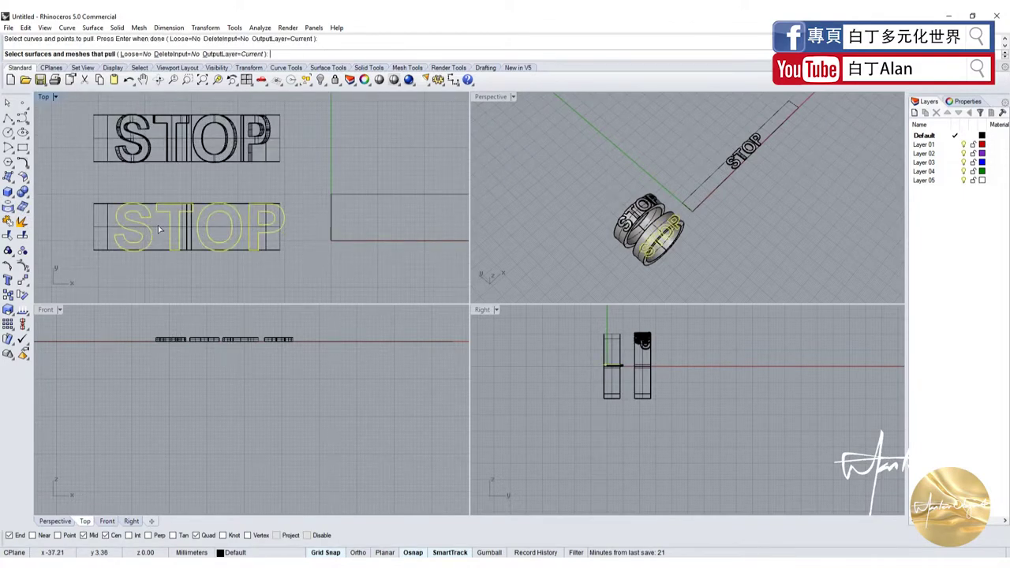
left_click(159, 230)
left_click(193, 261)
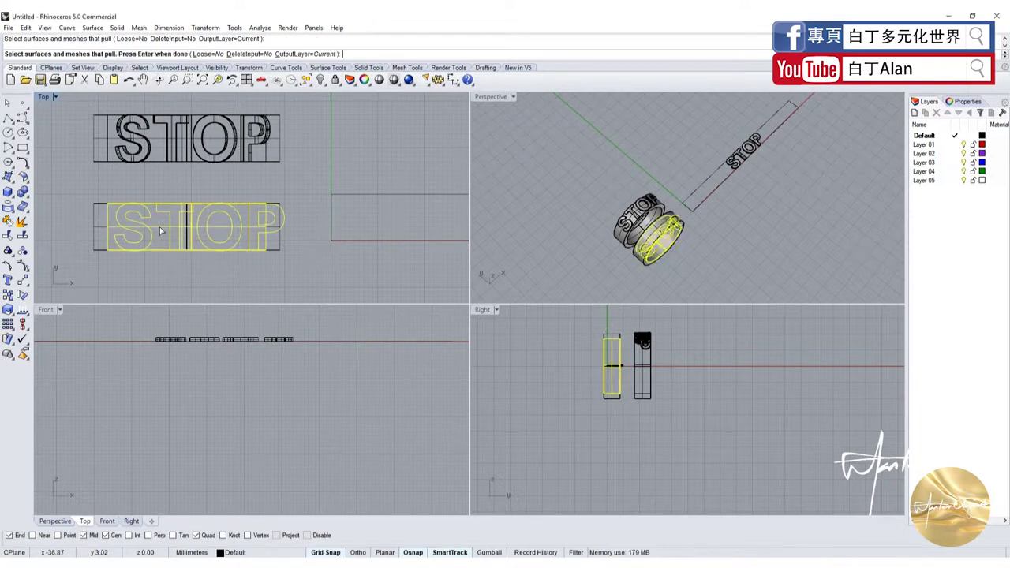
key("Return")
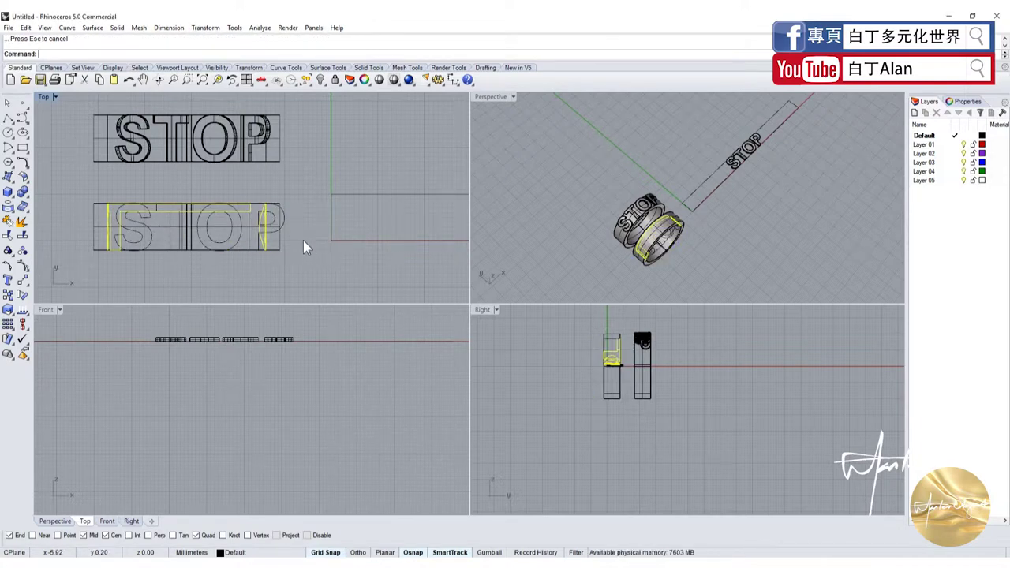
key("ctrl+z")
left_click(136, 219)
key("Return")
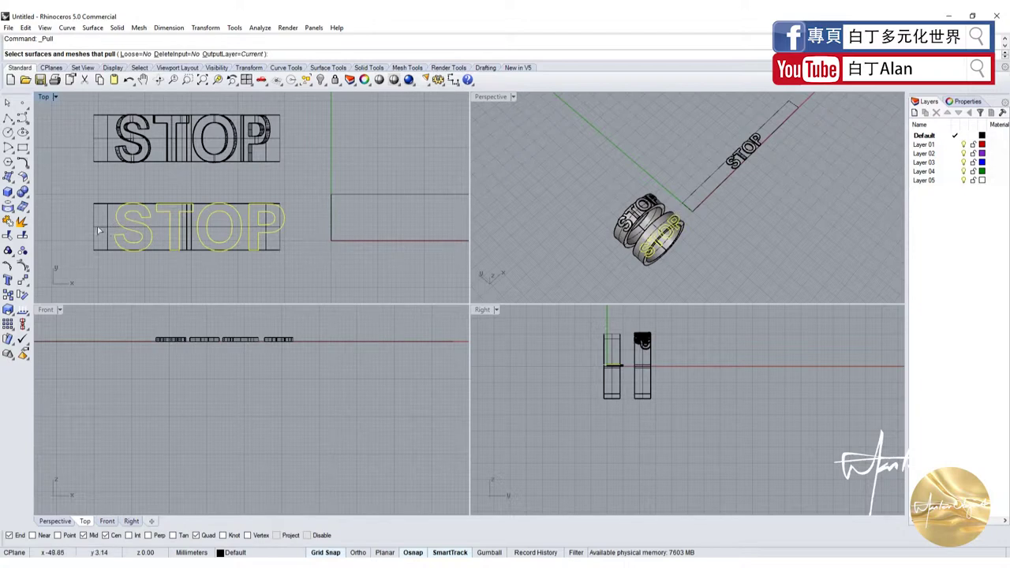
left_click(93, 229)
key("Return")
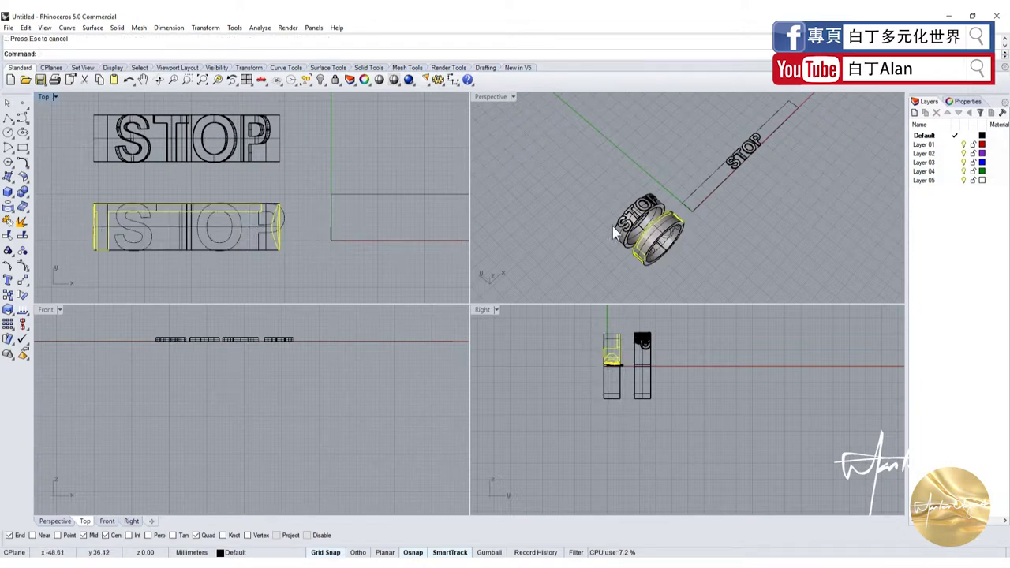
scroll(616, 231, "up", 3)
right_click_drag(651, 242, 709, 209)
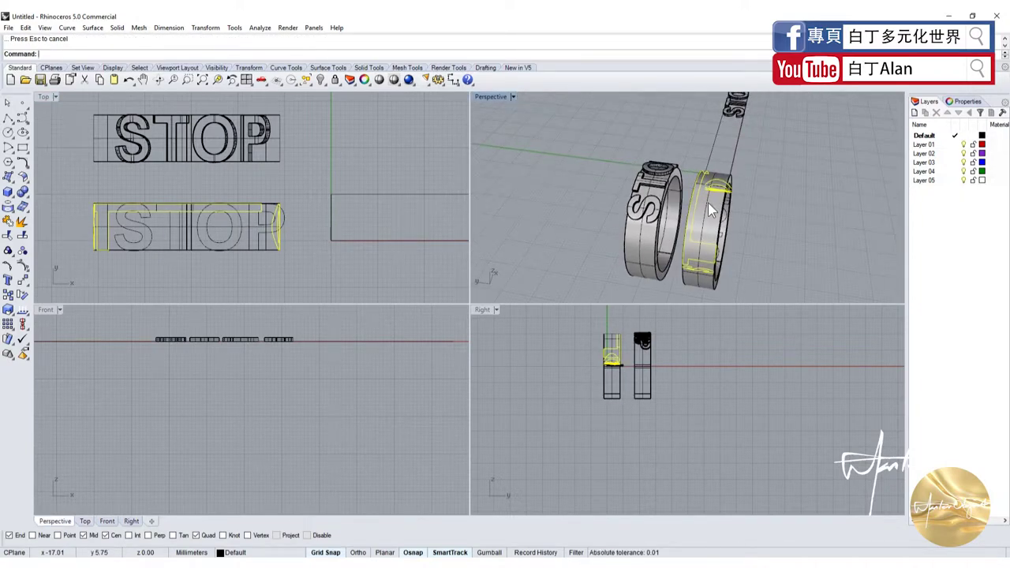
key("ctrl+z")
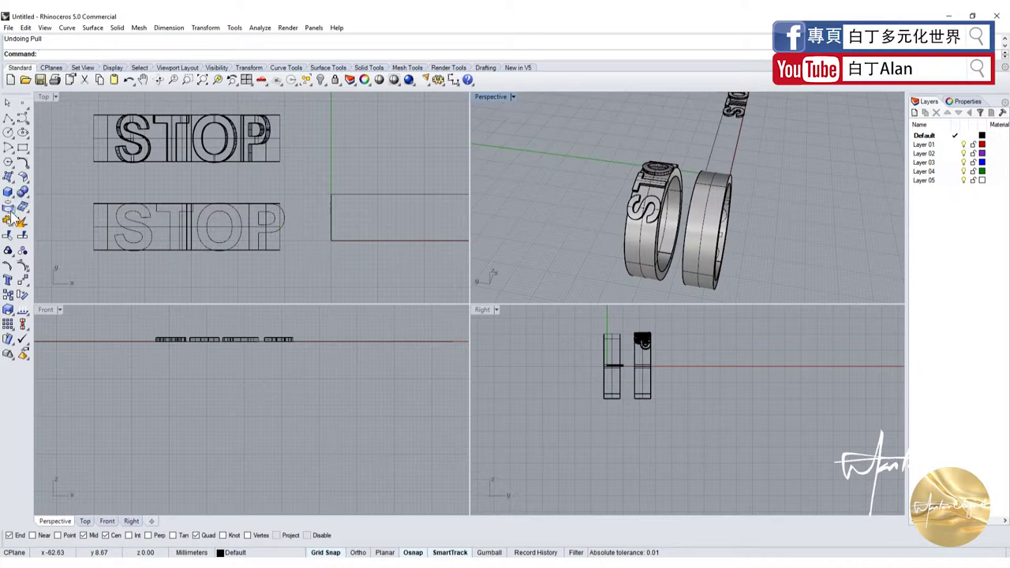
left_click(13, 214)
left_click(95, 230)
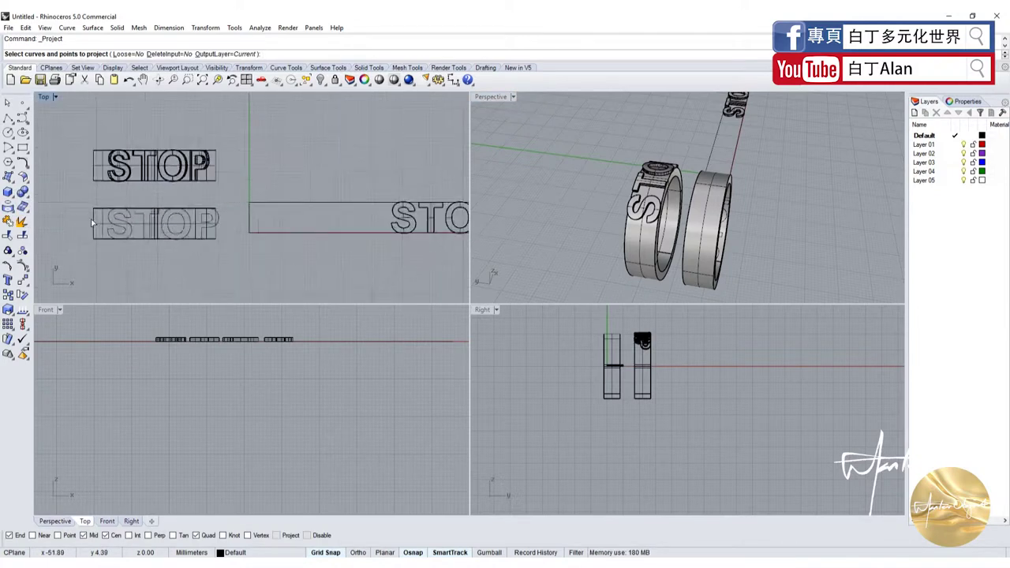
Trial-project the lower STOP curves onto the box, inspect the result, then undo it.
left_click(113, 226)
key("Return")
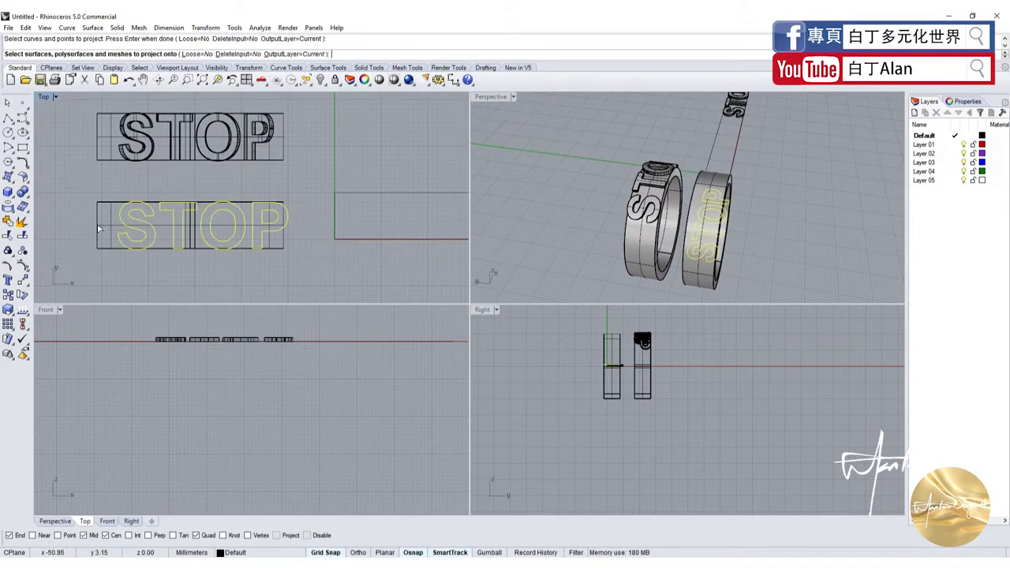
left_click(98, 228)
right_click(97, 161)
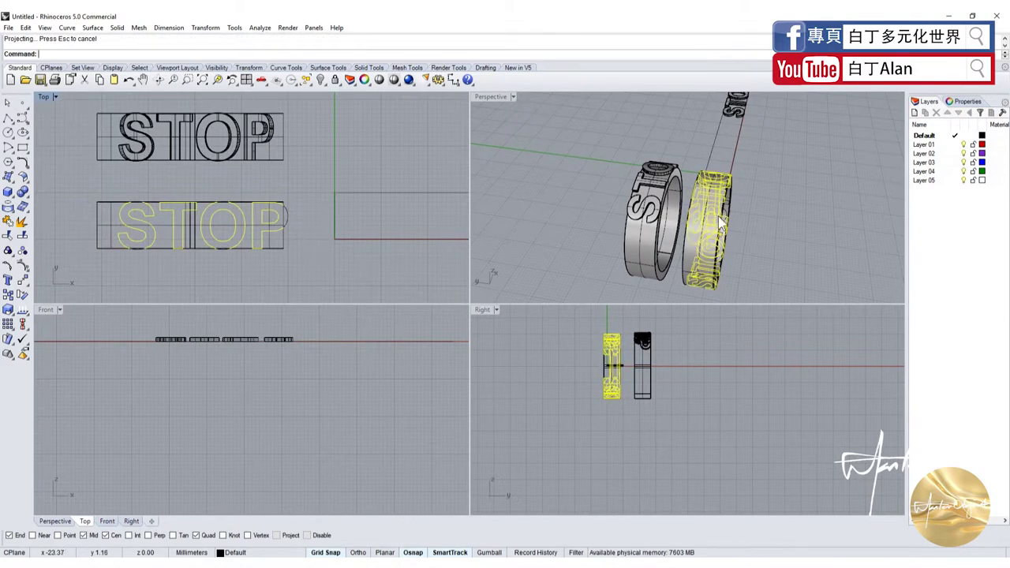
right_click_drag(720, 225, 647, 194)
scroll(647, 194, "up", 4)
scroll(653, 181, "up", 2)
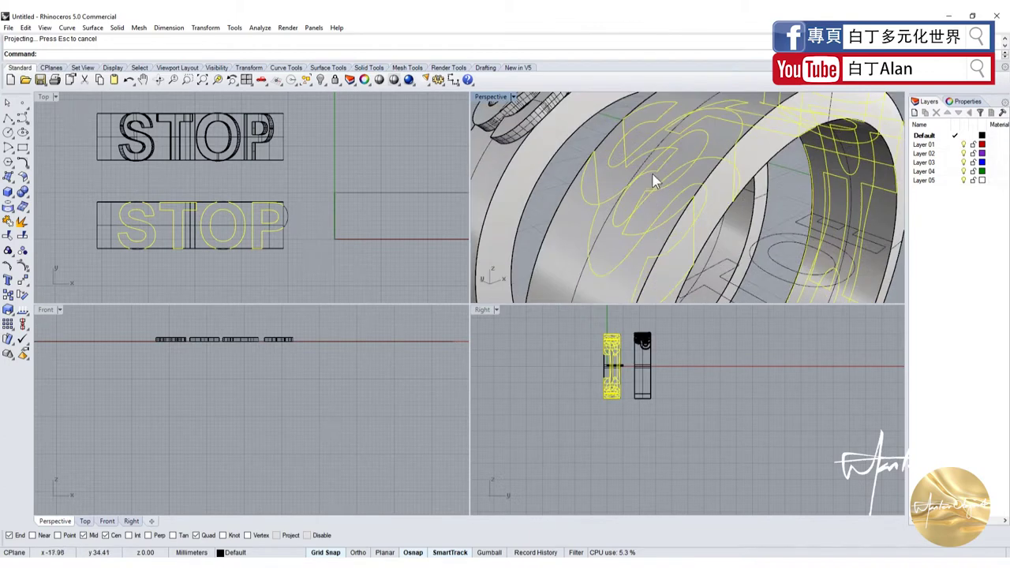
scroll(682, 218, "down", 5)
right_click_drag(682, 218, 668, 164)
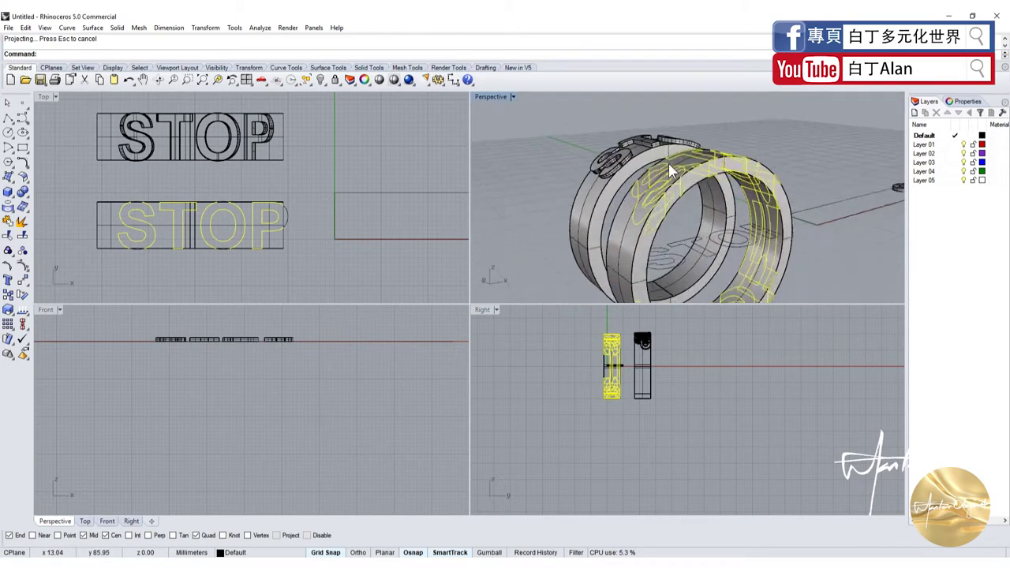
scroll(660, 212, "up", 2)
key("ctrl+z")
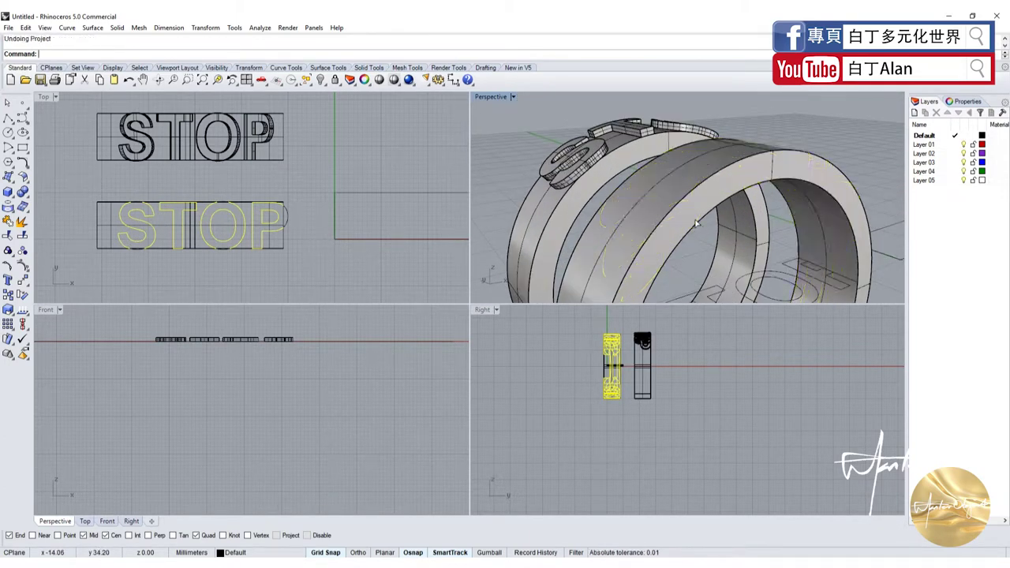
Maximize the Perspective view and shift the flat STOP lettering up and to the right.
right_click_drag(696, 226, 592, 127)
double_click(495, 96)
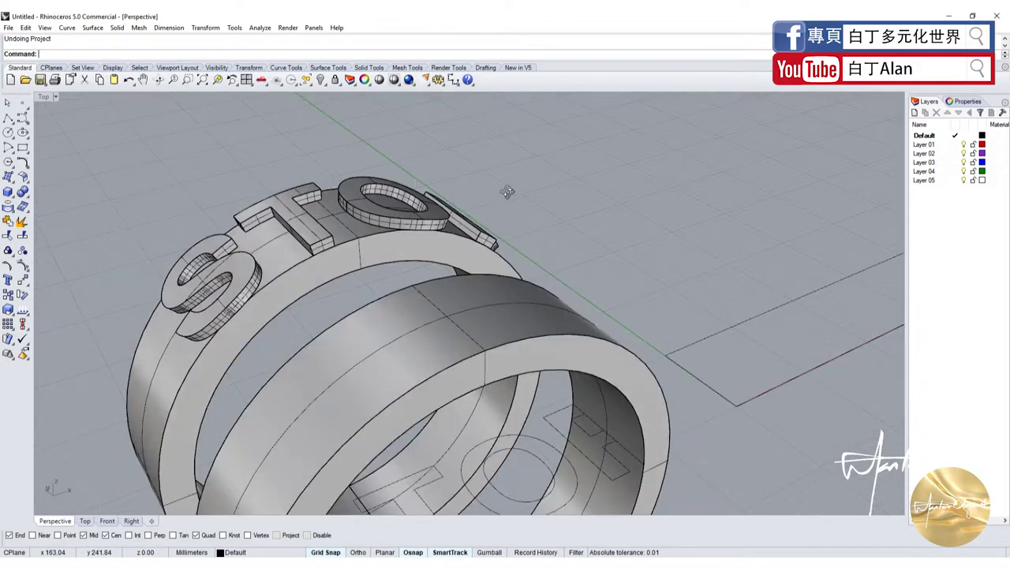
right_click_drag(347, 237, 293, 286)
scroll(292, 281, "down", 5)
scroll(276, 321, "up", 5)
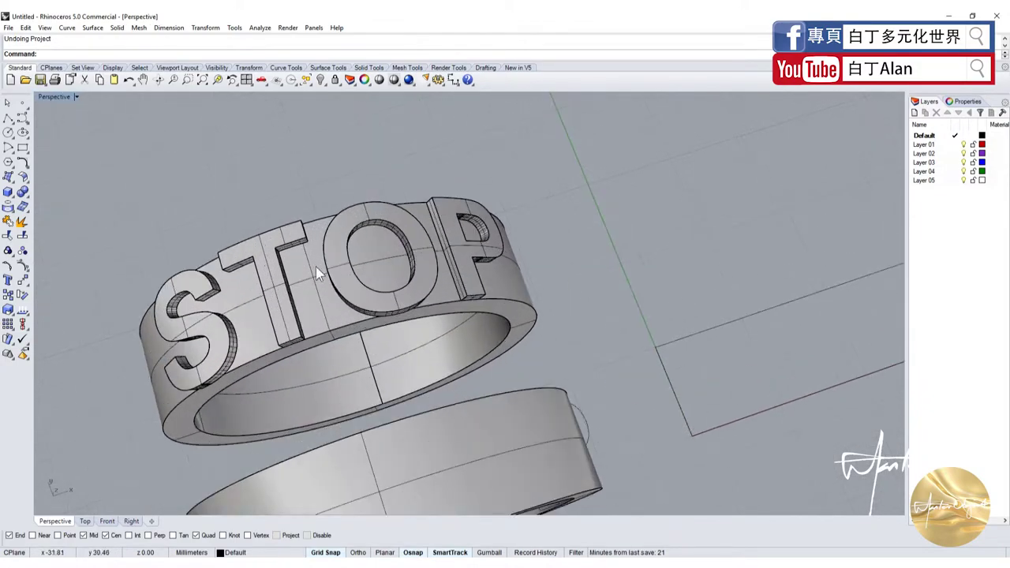
scroll(328, 264, "down", 5)
mouse_move(327, 264)
right_mouse_down()
mouse_move(315, 251)
mouse_move(178, 263)
right_mouse_up()
scroll(315, 252, "up", 3)
scroll(178, 263, "down", 3)
scroll(466, 360, "up", 4)
scroll(301, 303, "down", 5)
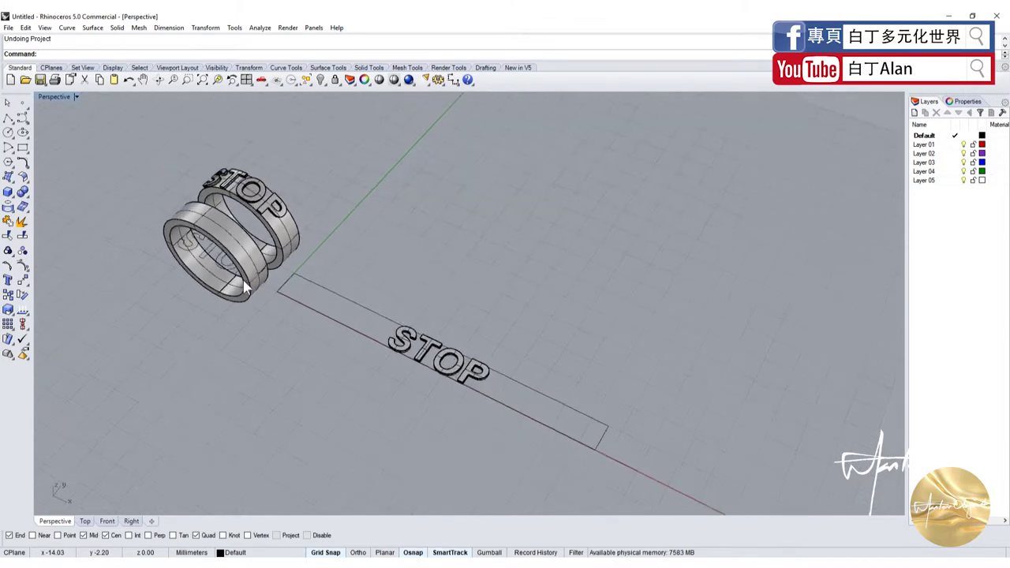
right_click_drag(301, 303, 232, 294)
left_click_drag(421, 353, 449, 300)
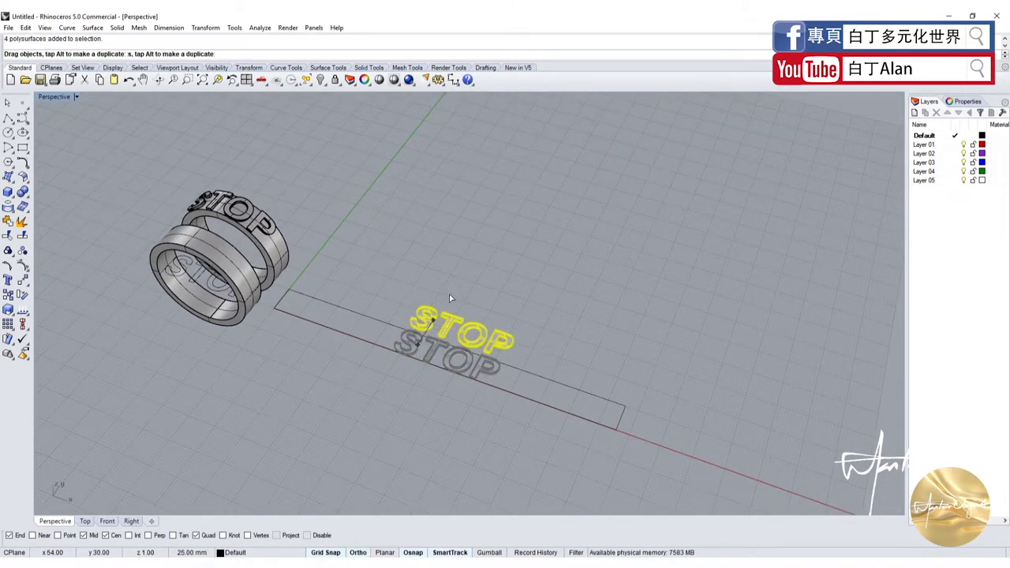
Restore the four-view layout and draw a long thin box snapped to the rectangle ends.
left_click(8, 192)
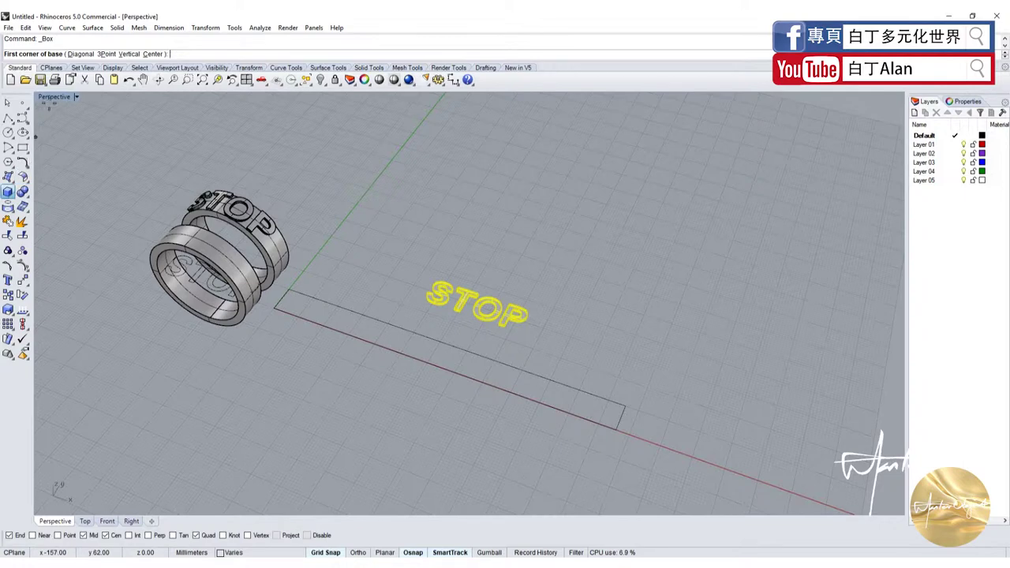
double_click(51, 98)
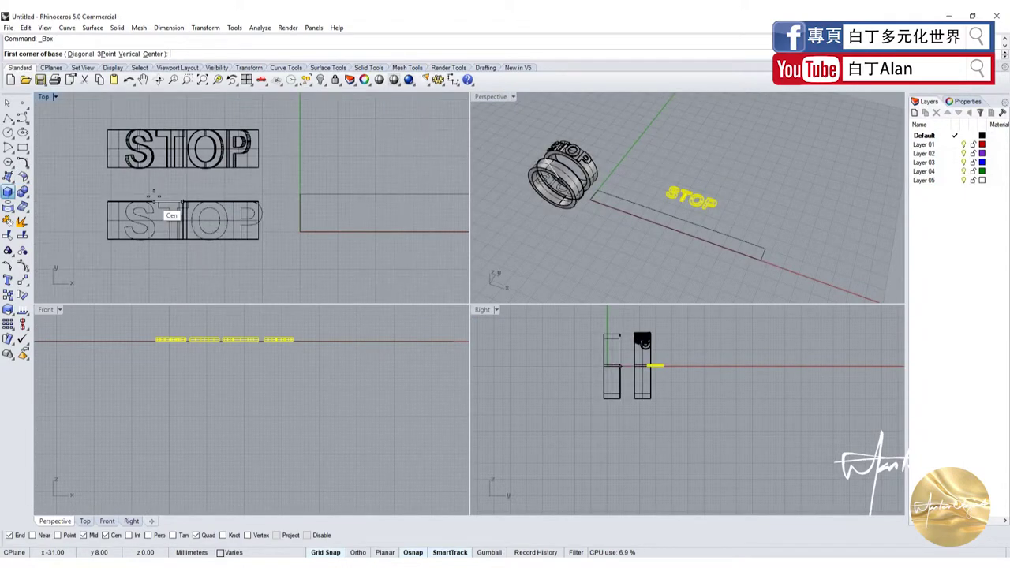
scroll(225, 191, "down", 1)
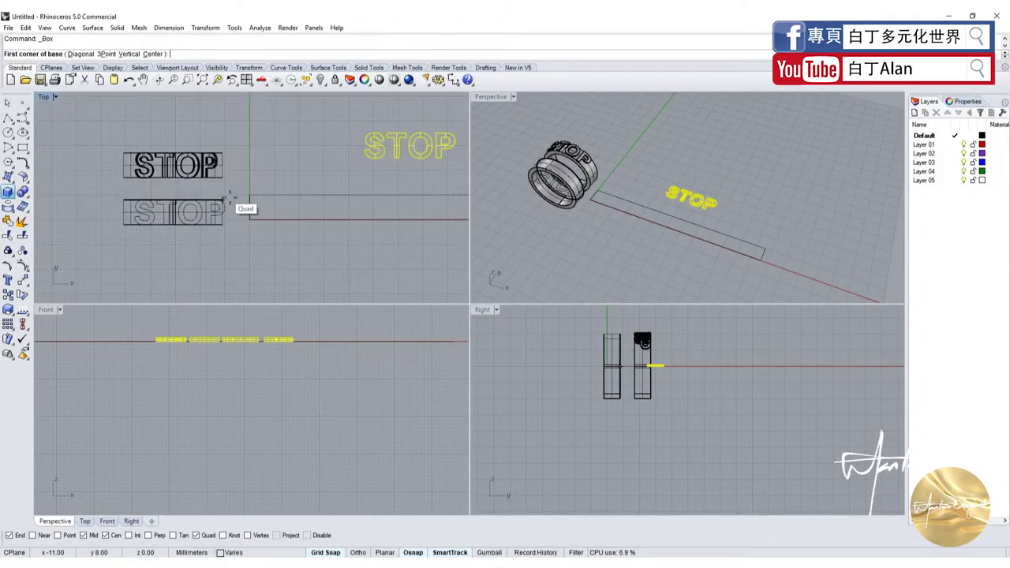
scroll(230, 194, "down", 1)
scroll(244, 195, "down", 1)
left_click(245, 195)
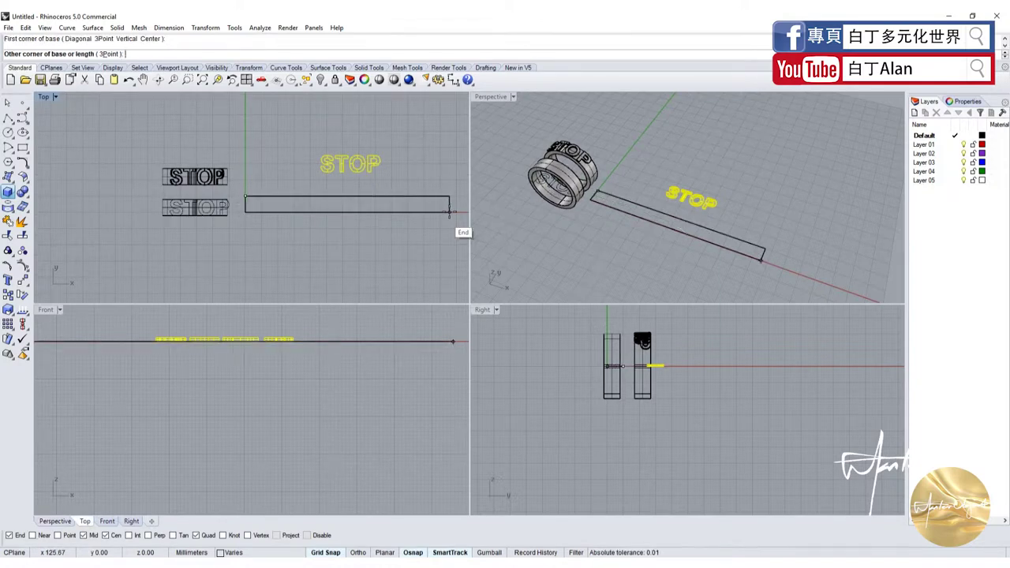
left_click(450, 211)
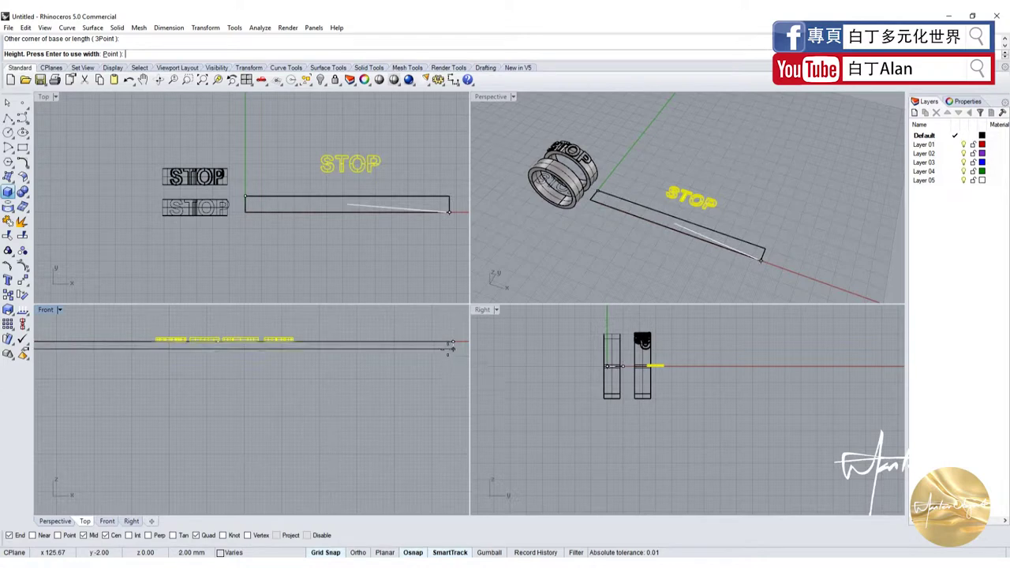
left_click(442, 349)
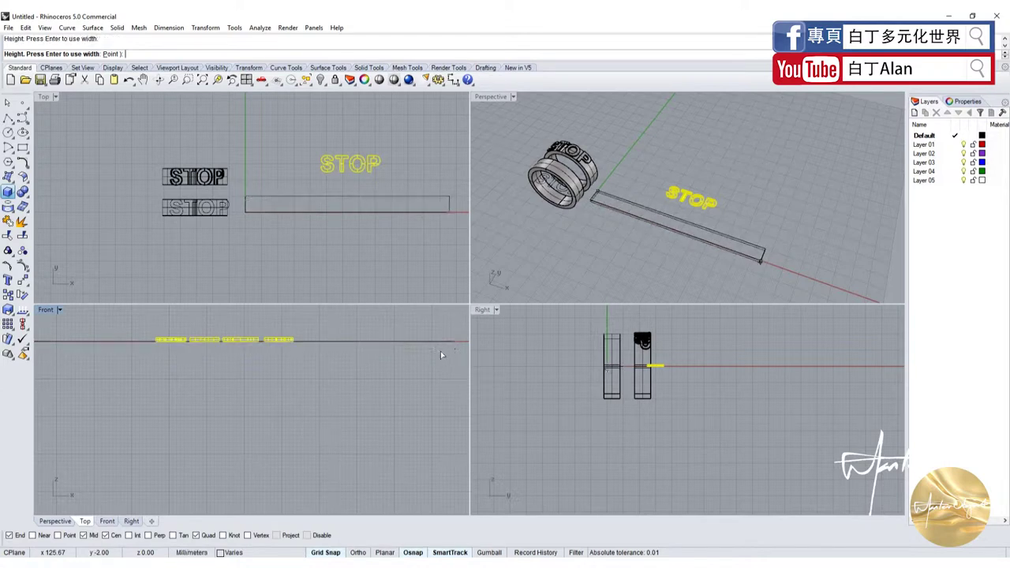
Drag the new box upward in the Front view and deselect it.
left_click(449, 345)
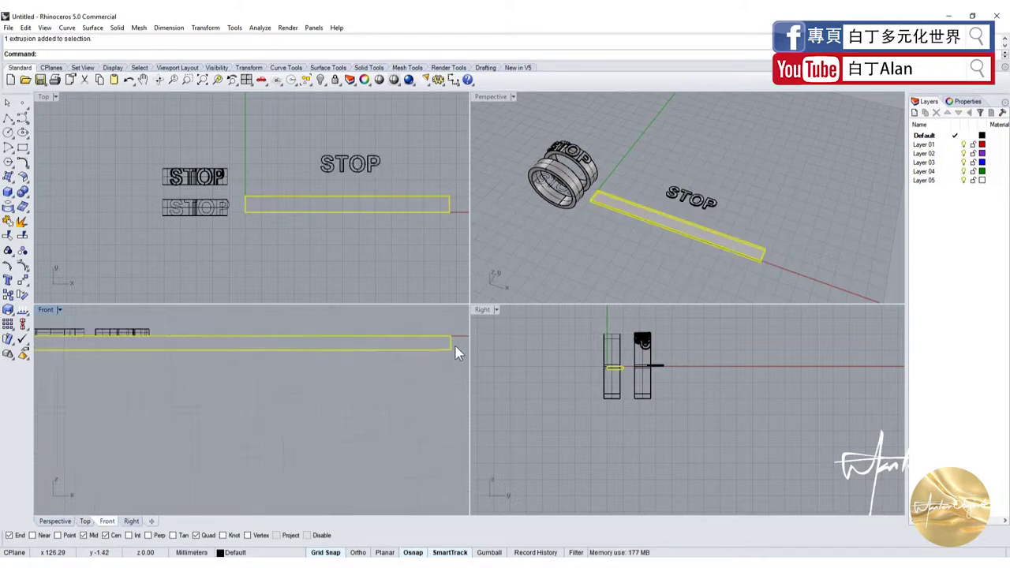
left_click_drag(443, 341, 444, 315)
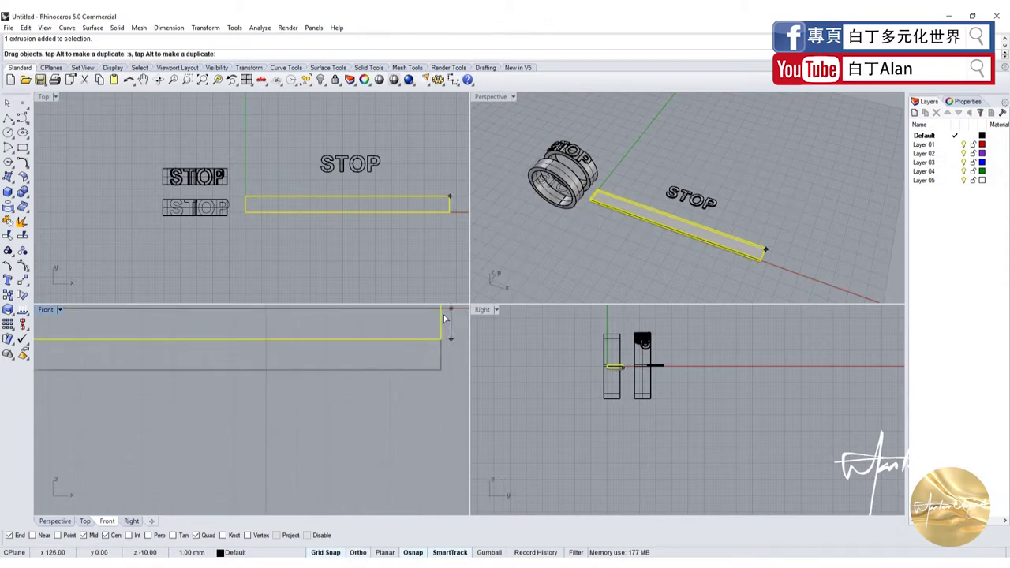
left_click_drag(342, 309, 344, 310)
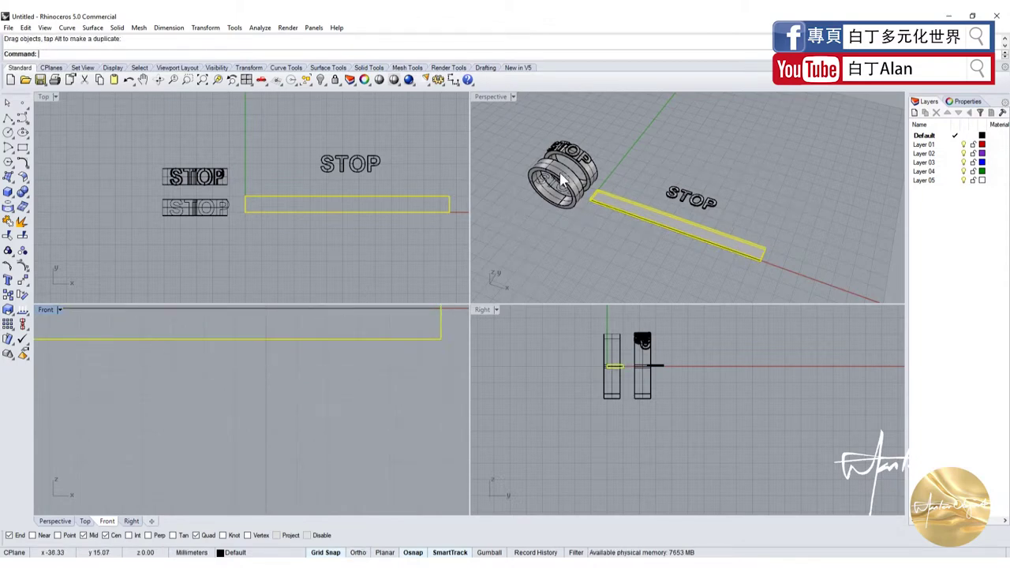
scroll(249, 396, "down", 3)
scroll(249, 395, "down", 2)
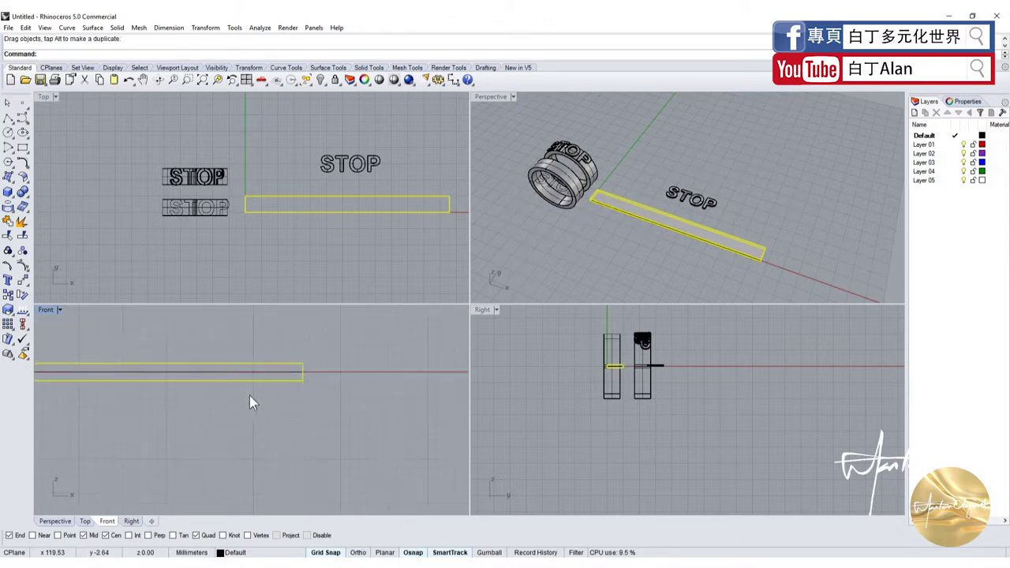
left_click(265, 406)
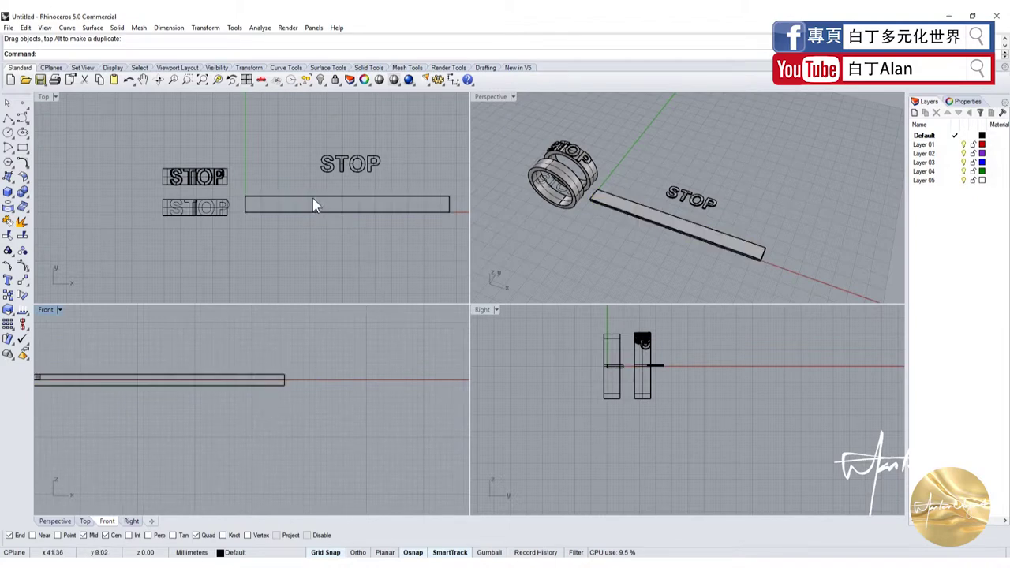
left_click(8, 190)
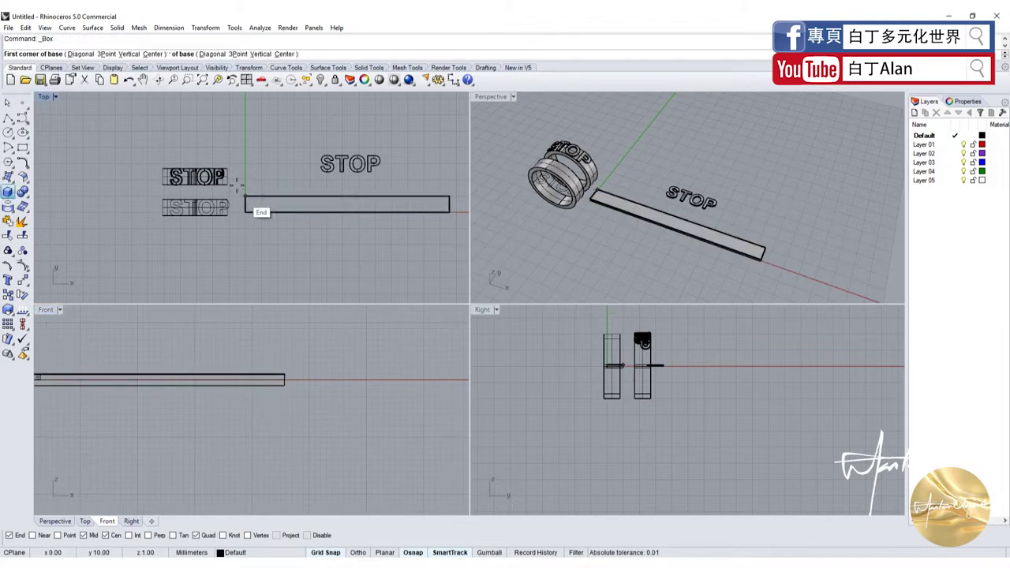
Start another box from the snapped strip end, then cancel it.
left_click(345, 206)
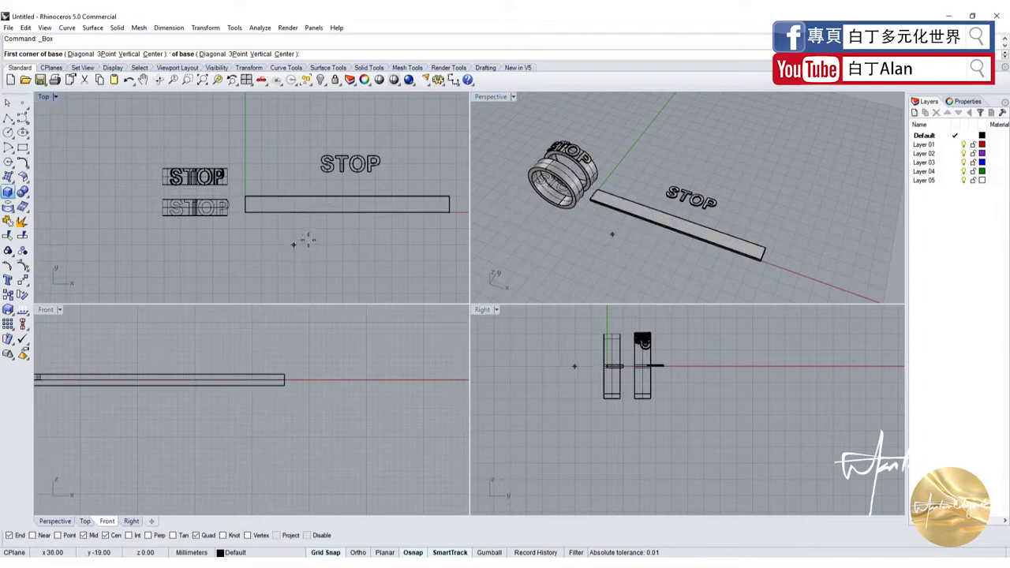
left_click(246, 195)
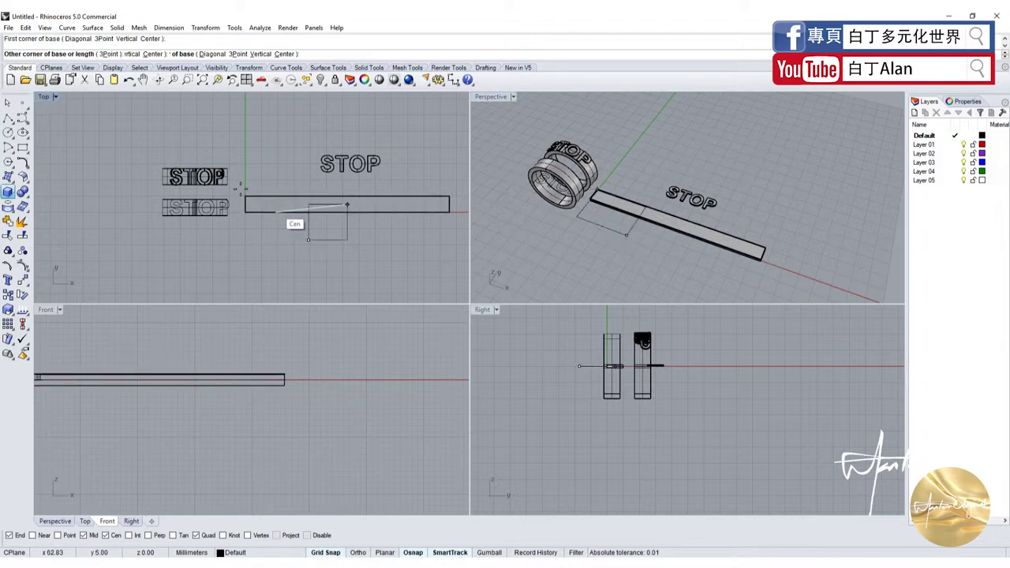
left_click(236, 188)
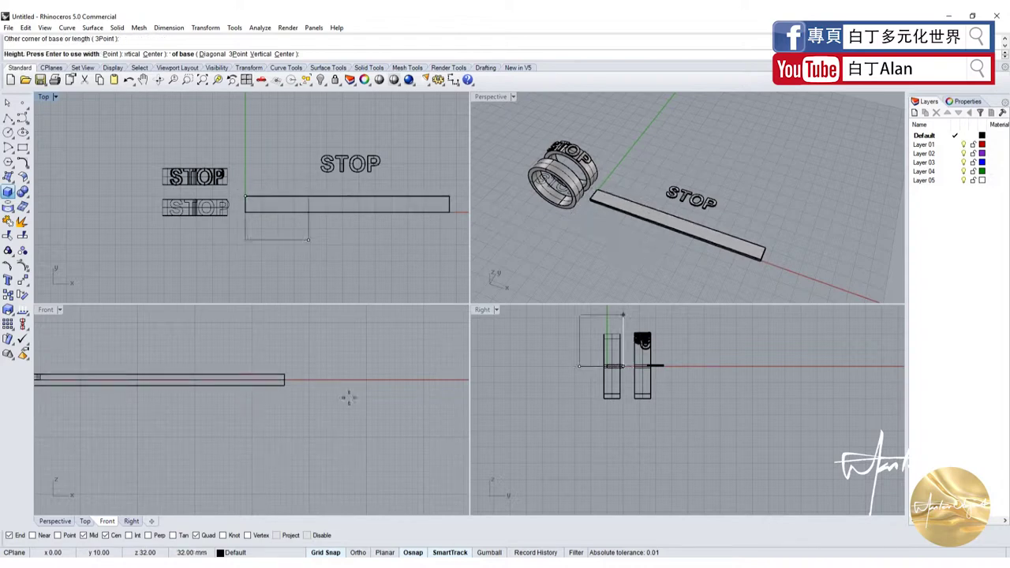
scroll(297, 194, "up", 2)
key("Escape")
key("Return")
left_click(209, 185)
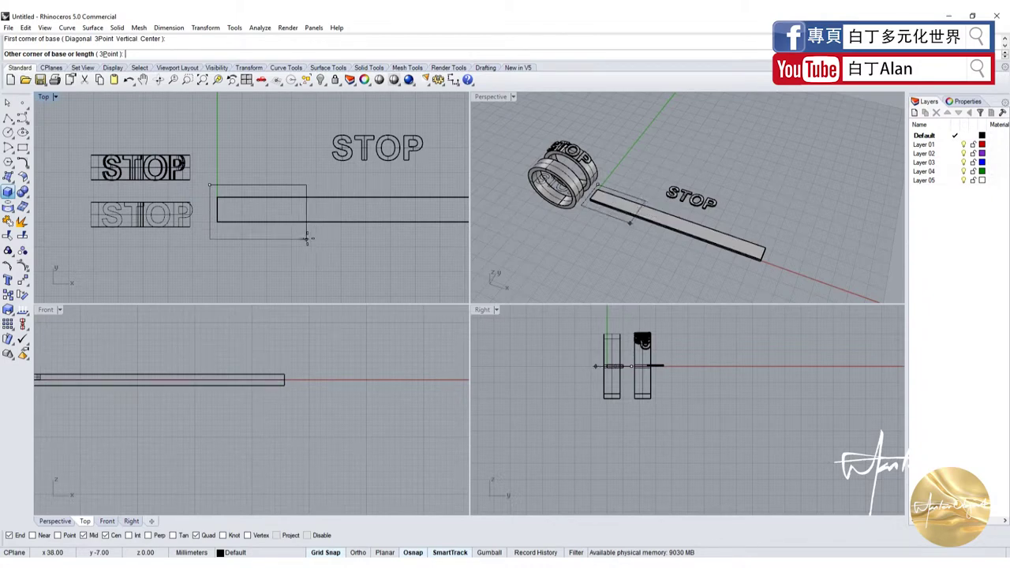
key("Escape")
Start a cylinder on the strip, cancel it, and maximize the Perspective view.
left_click(21, 199)
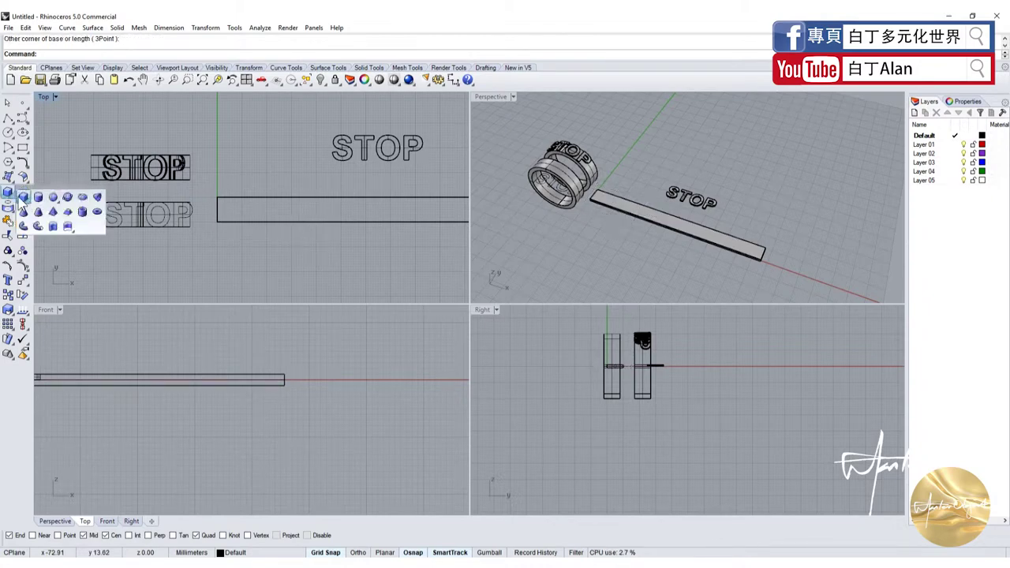
left_click(37, 198)
scroll(250, 198, "up", 2)
scroll(172, 203, "up", 2)
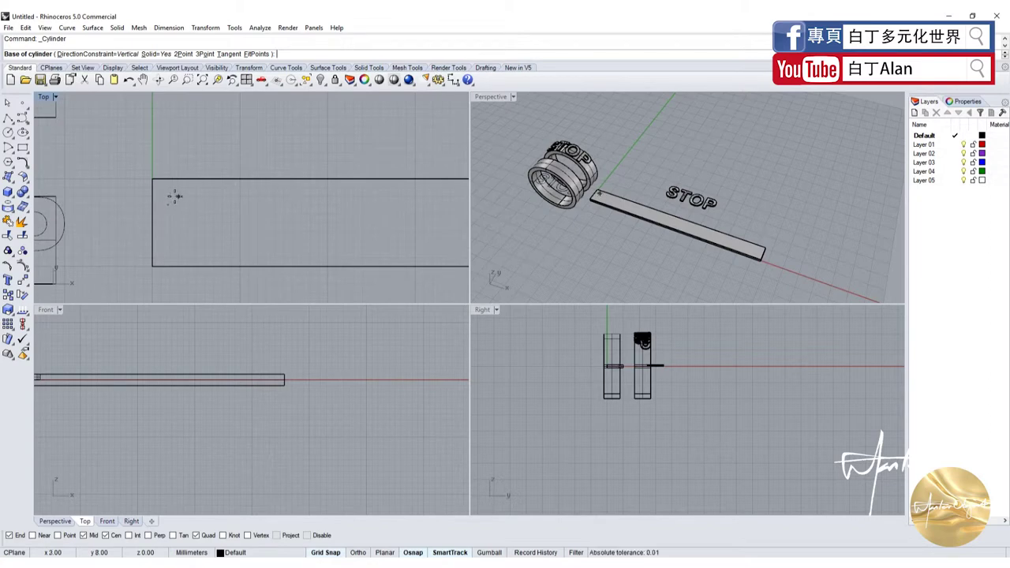
left_click(179, 205)
left_click(204, 206)
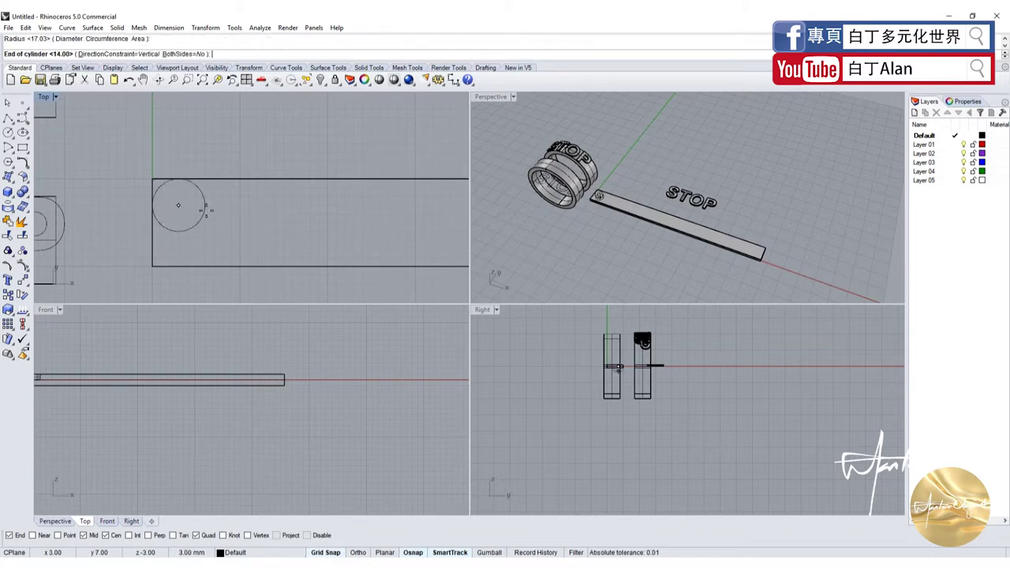
scroll(237, 371, "down", 1)
scroll(197, 377, "up", 2)
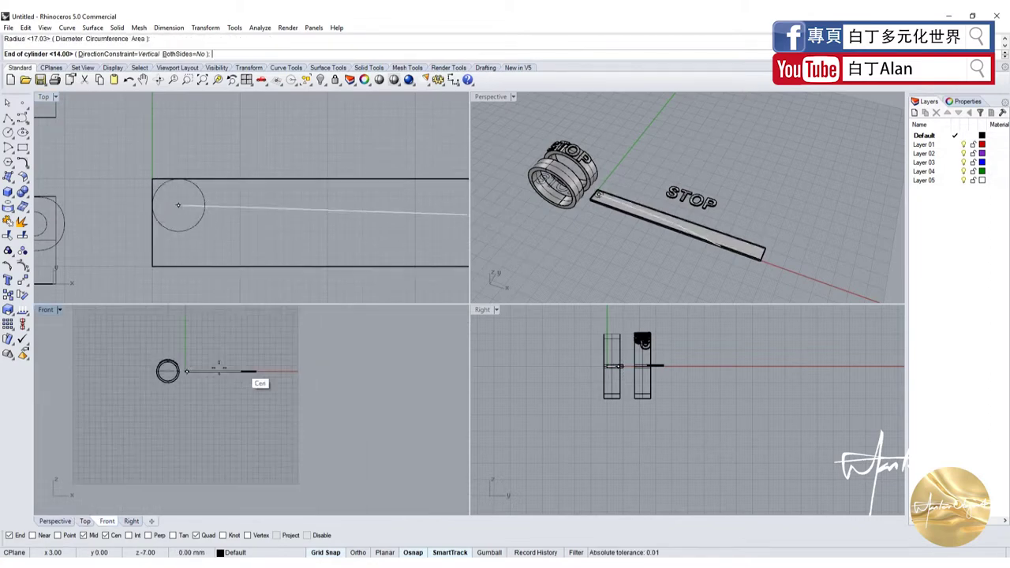
scroll(181, 371, "up", 2)
scroll(165, 364, "up", 2)
key("Escape")
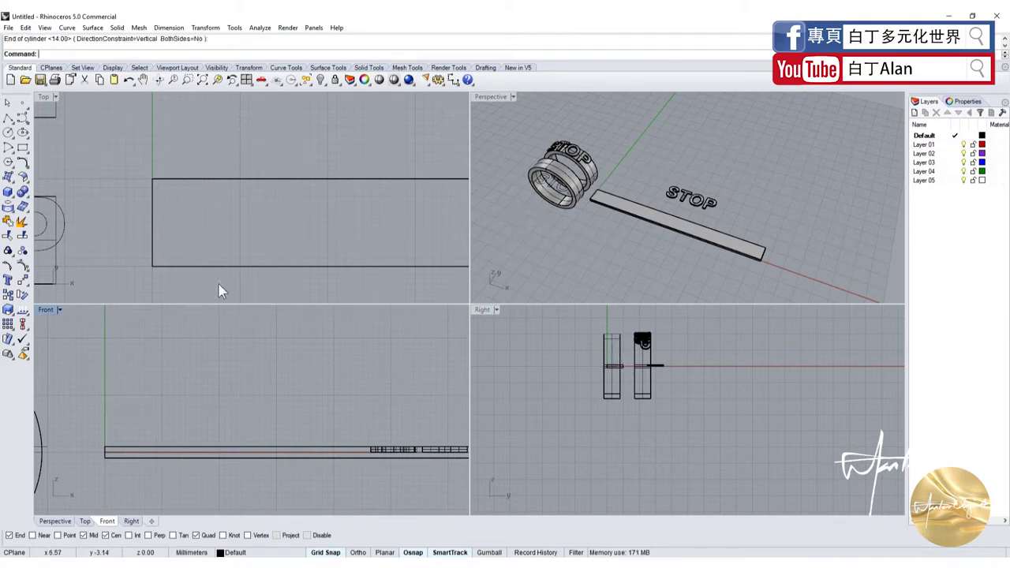
double_click(486, 99)
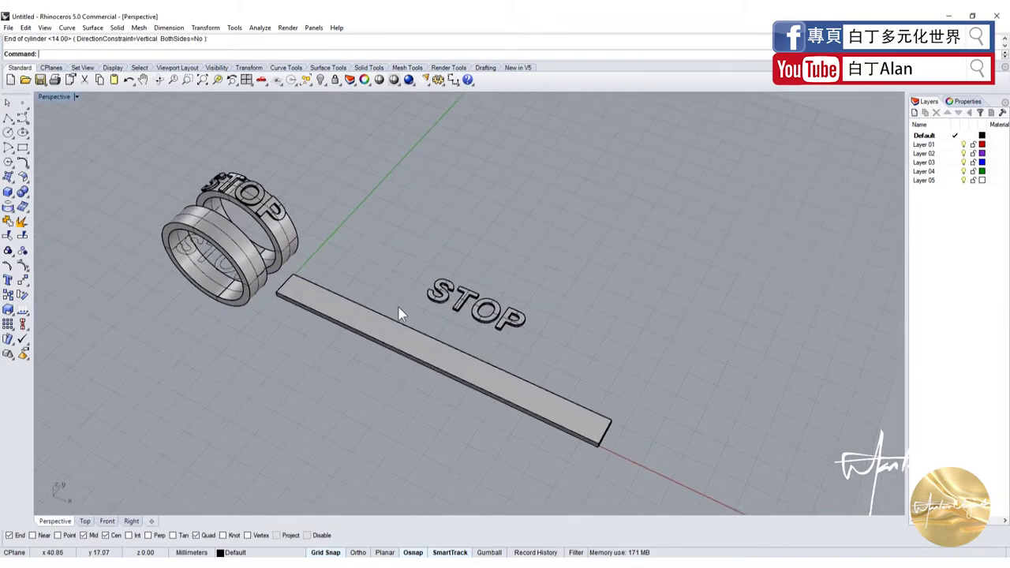
Select the strip's top face and preview a Rebuild of it.
left_click(380, 330)
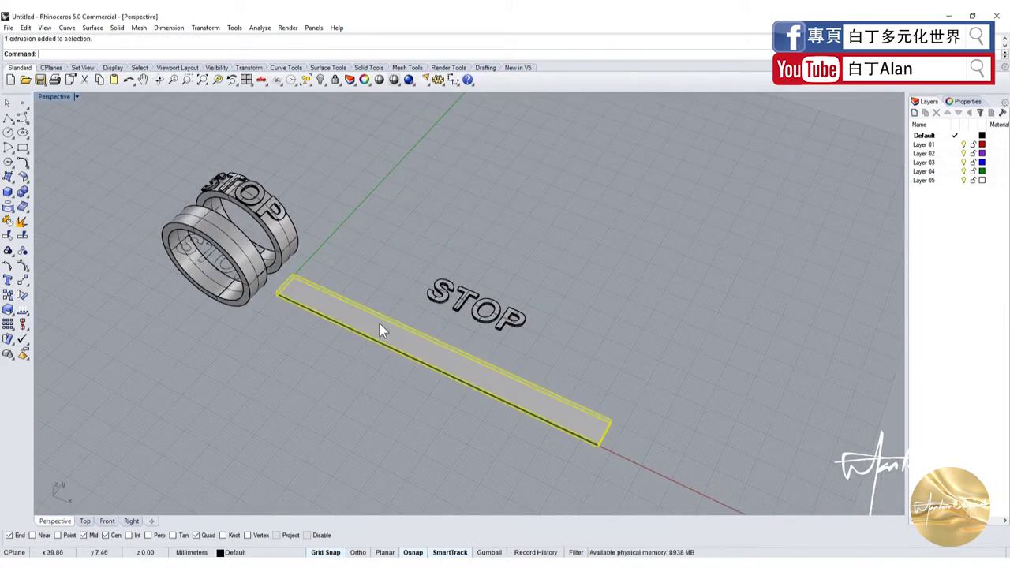
left_click(225, 379)
scroll(333, 329, "up", 5)
left_click(341, 264, "ctrl+shift")
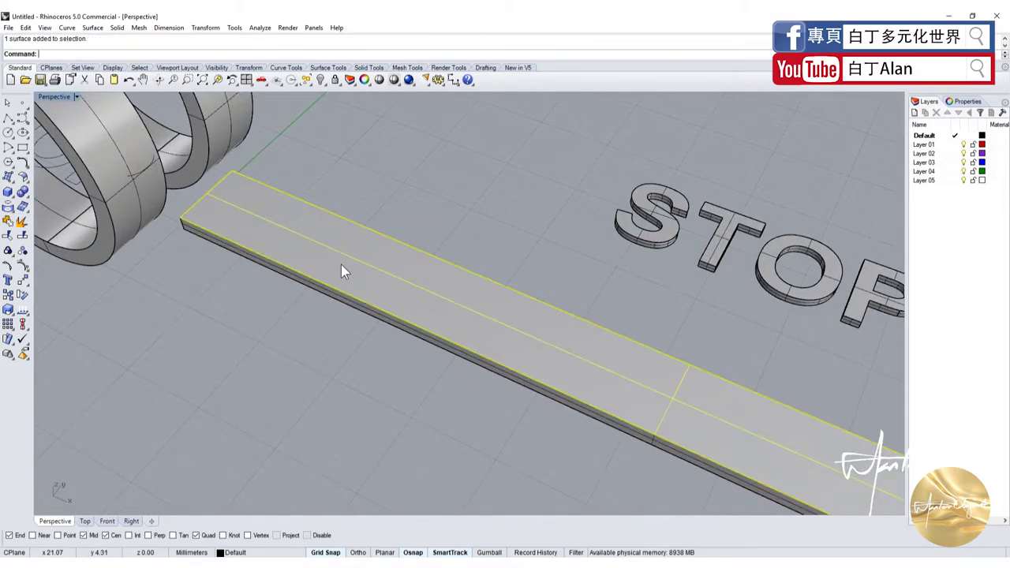
left_click(27, 185)
left_click(82, 211)
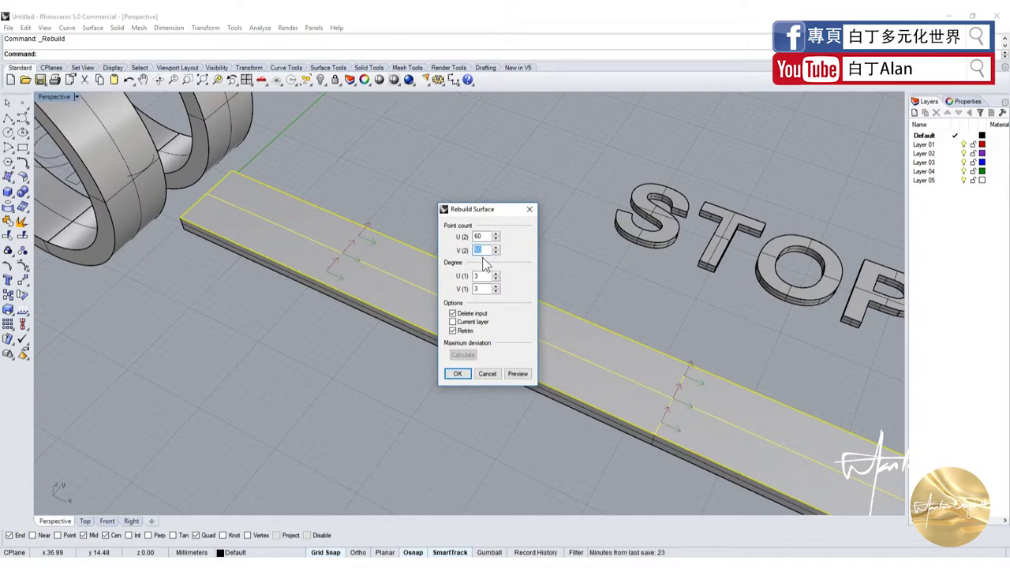
left_click(517, 374)
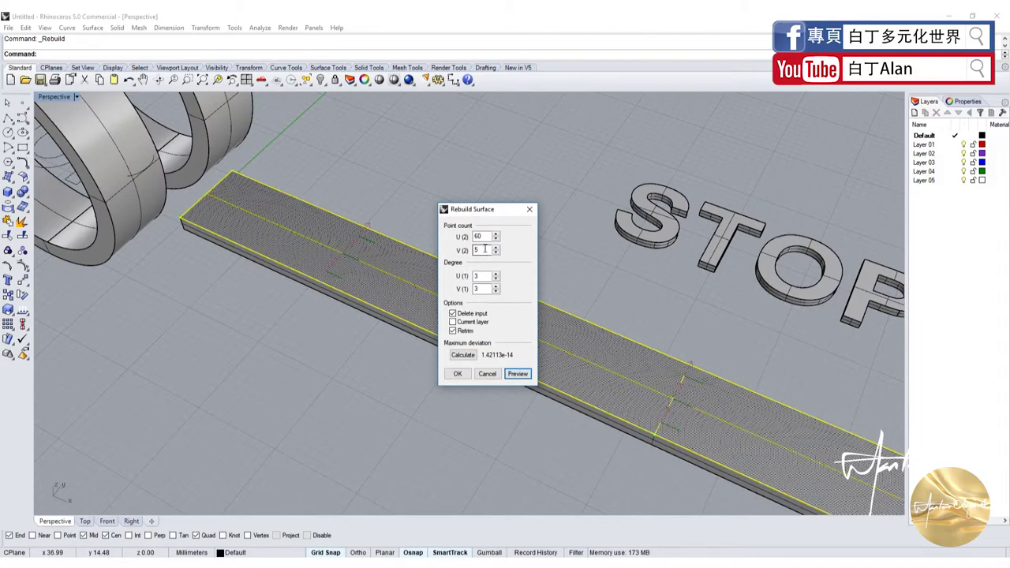
Set the V point count to 10 and confirm the rebuild.
scroll(614, 368, "up", 3)
scroll(612, 368, "up", 2)
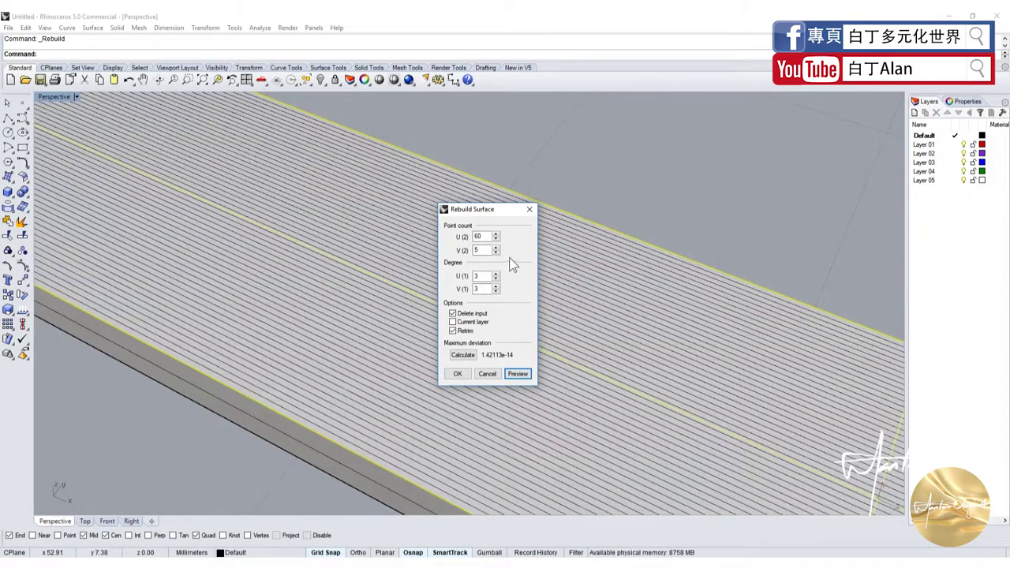
left_click_drag(483, 250, 457, 250)
type("0")
left_click(471, 236)
left_click_drag(483, 237, 471, 240)
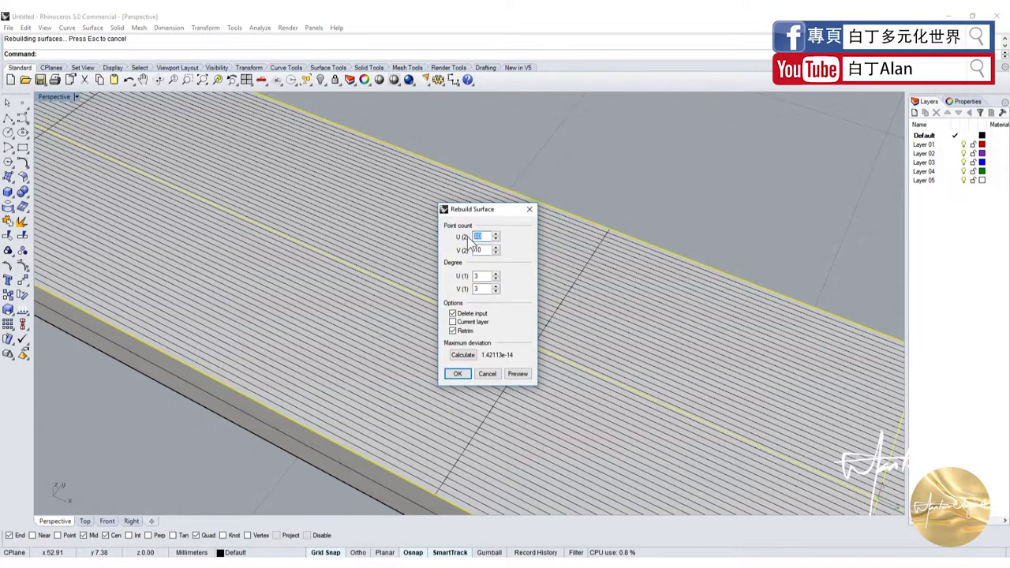
type("5")
key("Return")
Rebuild the top surface again with 5 by 10 points at degree 3.
scroll(460, 282, "down", 5)
scroll(457, 296, "down", 3)
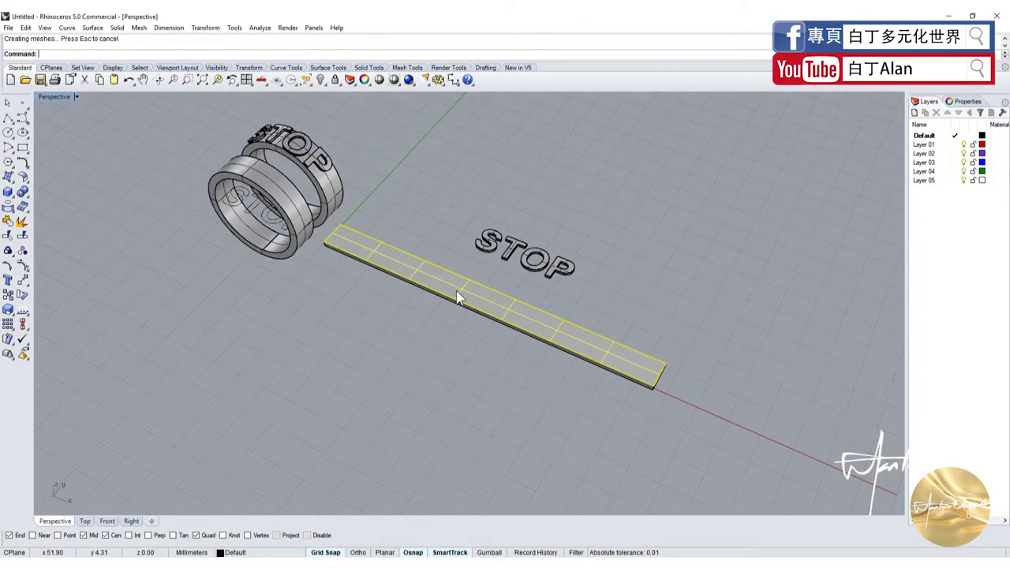
scroll(514, 348, "up", 2)
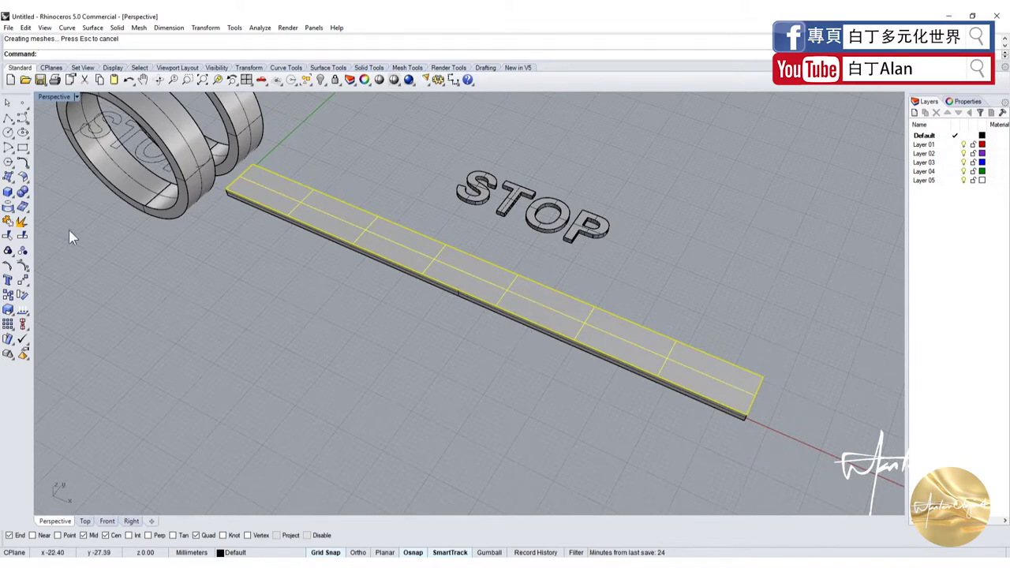
left_click(23, 177)
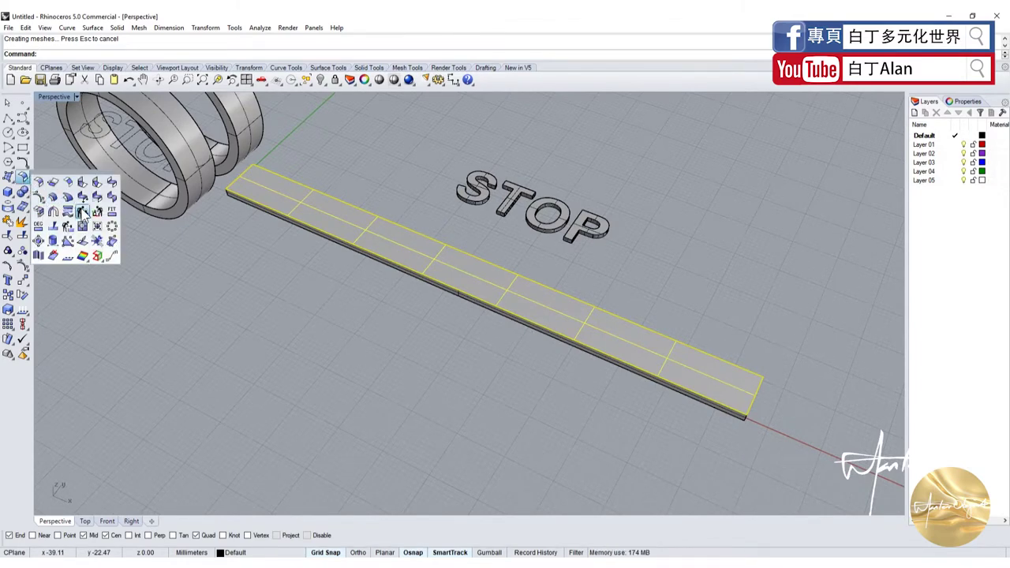
left_click(82, 211)
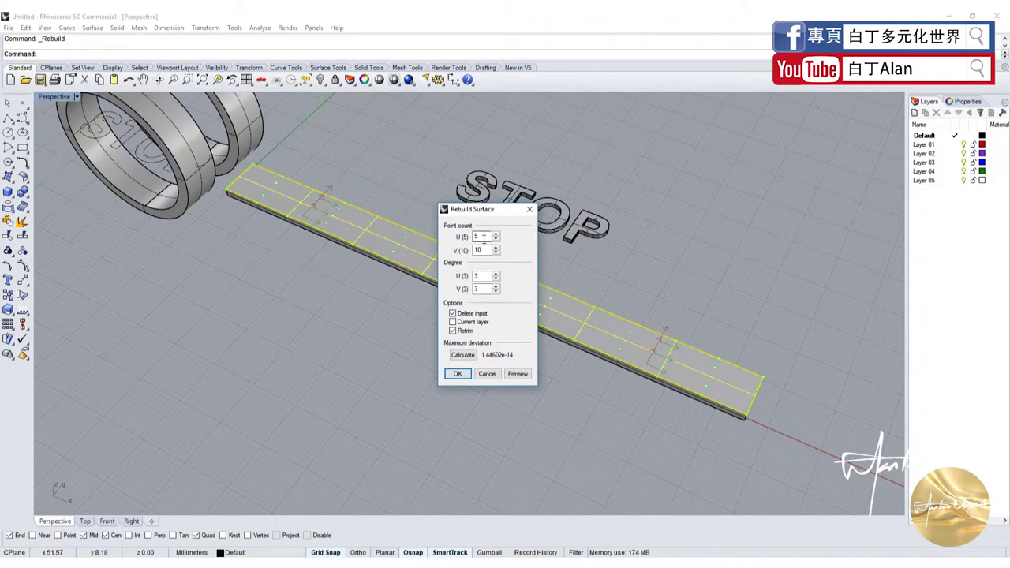
left_click(457, 374)
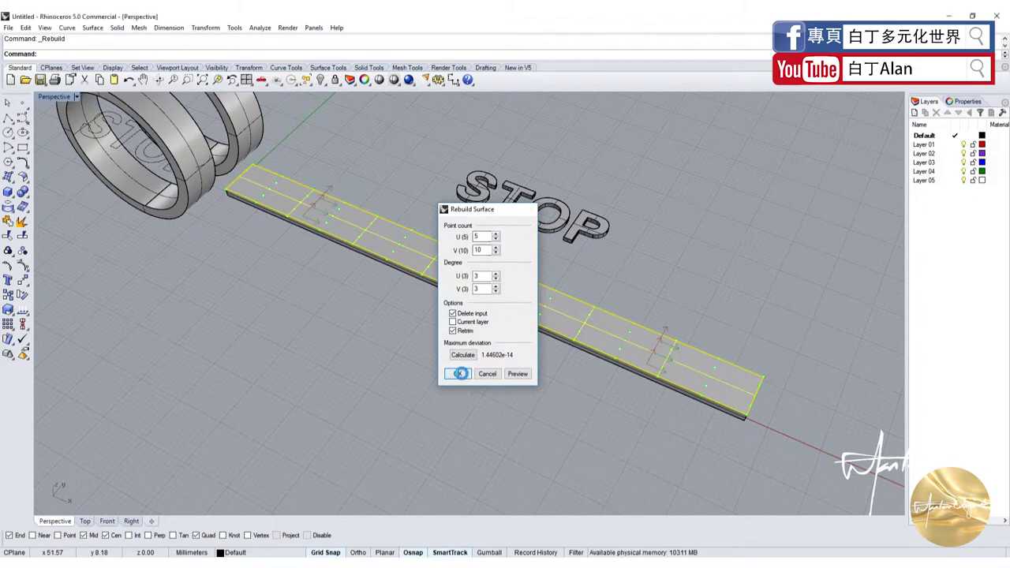
Show the strip's control points and select its middle row in the Top view.
left_click(441, 295)
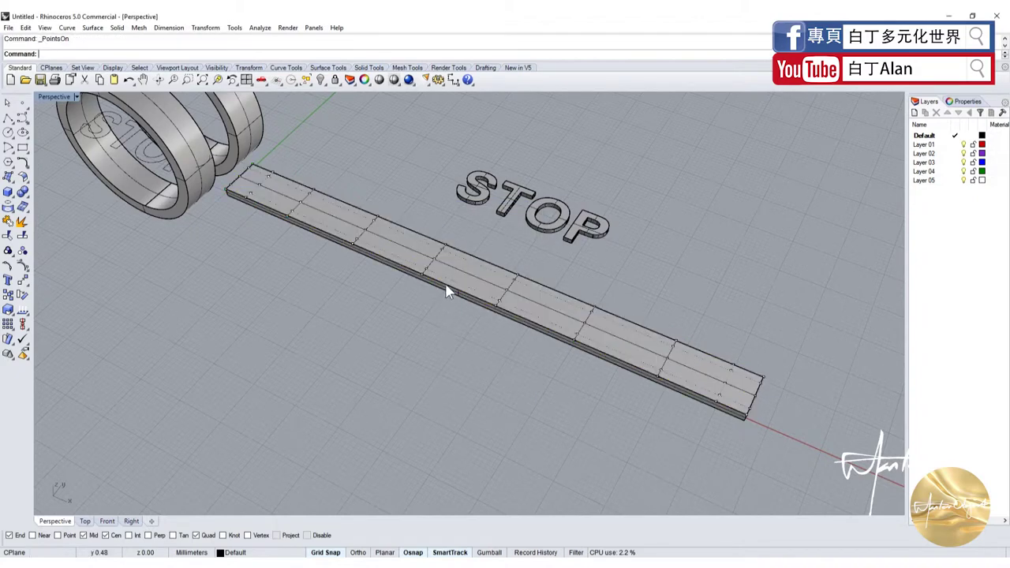
scroll(441, 295, "up", 3)
double_click(56, 97)
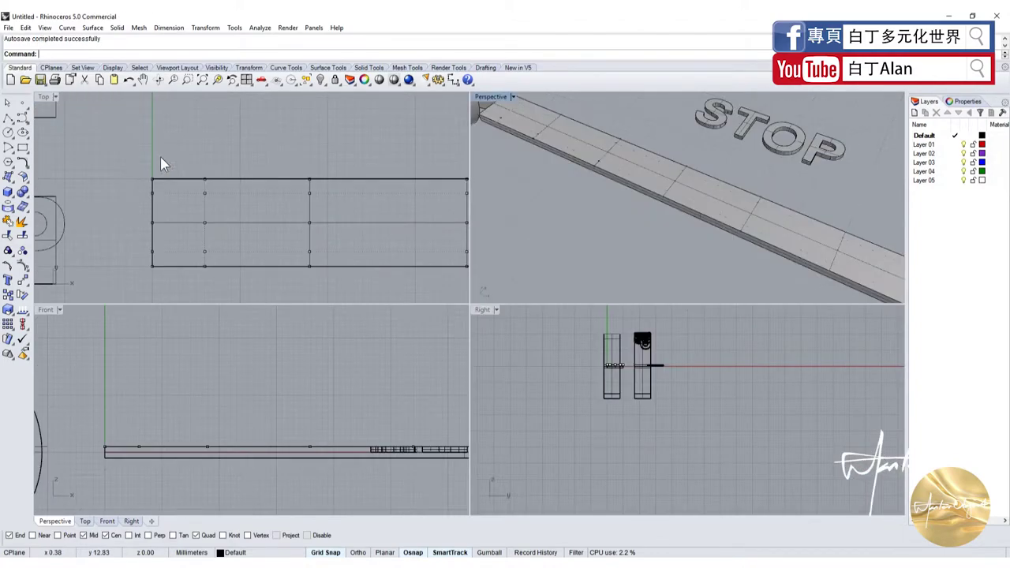
left_click(222, 215)
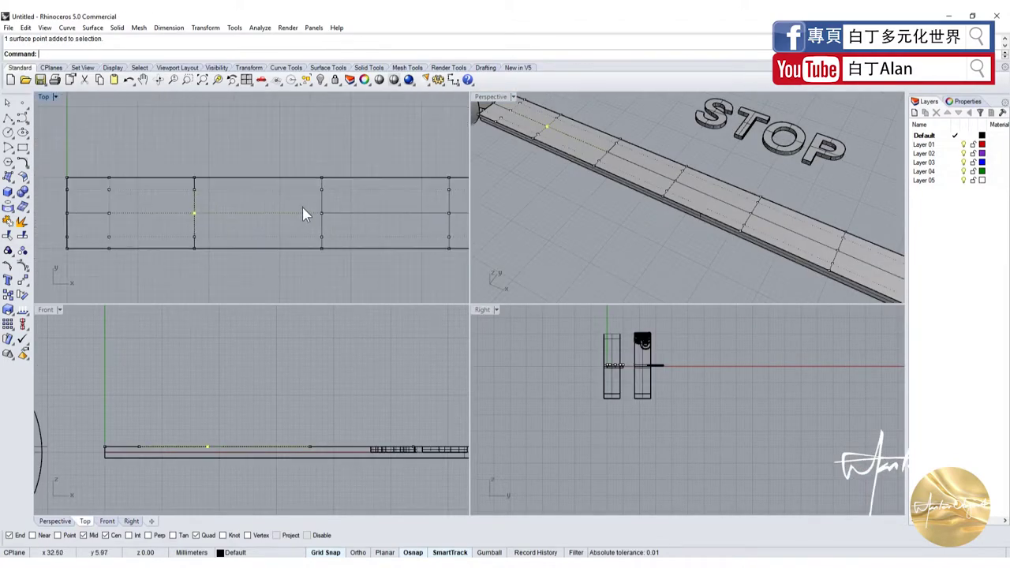
left_click(305, 214, "shift")
scroll(293, 226, "down", 3)
scroll(232, 215, "up", 2)
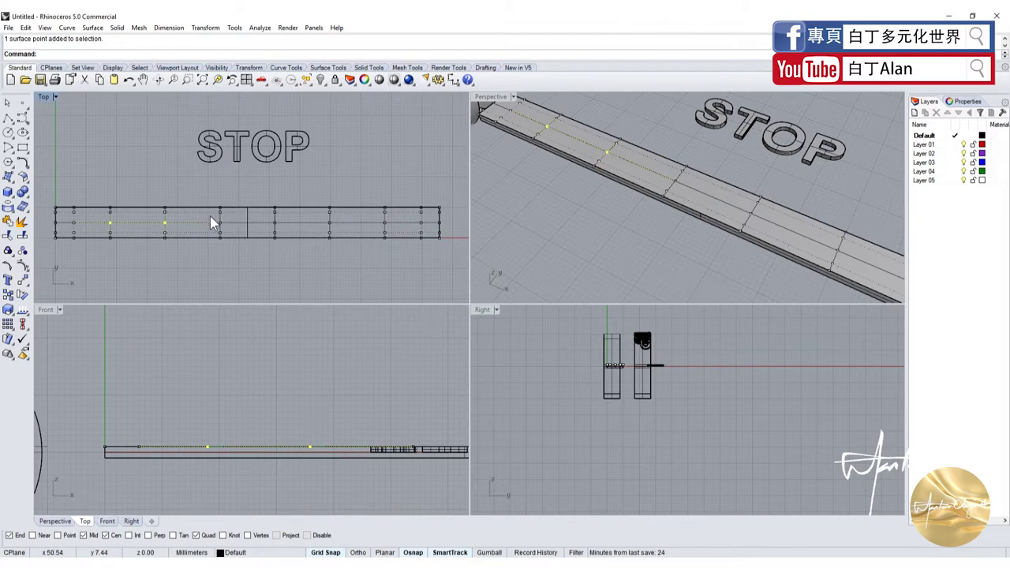
left_click_drag(206, 217, 430, 233, "shift")
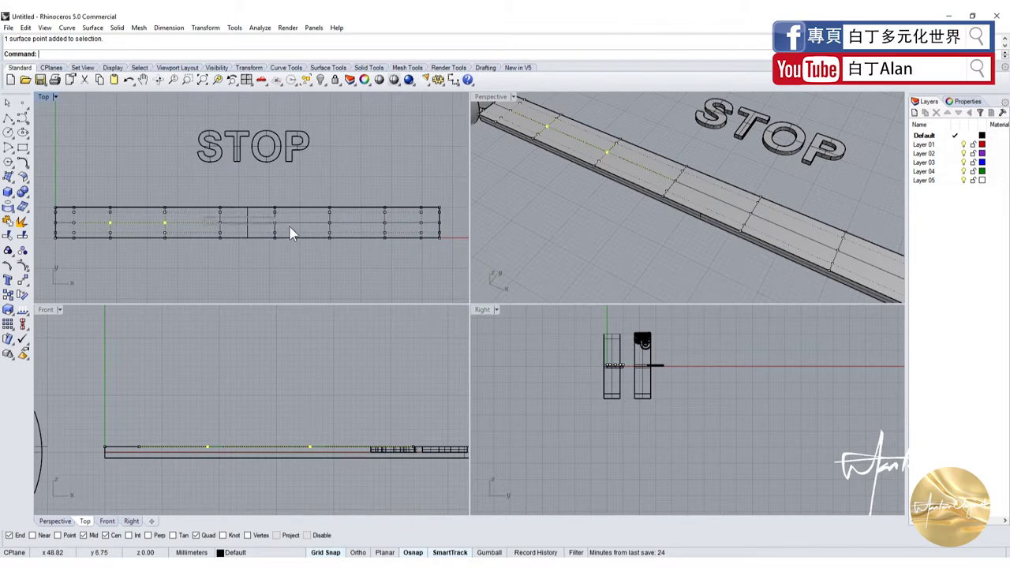
scroll(425, 226, "up", 3)
left_click(417, 219, "ctrl")
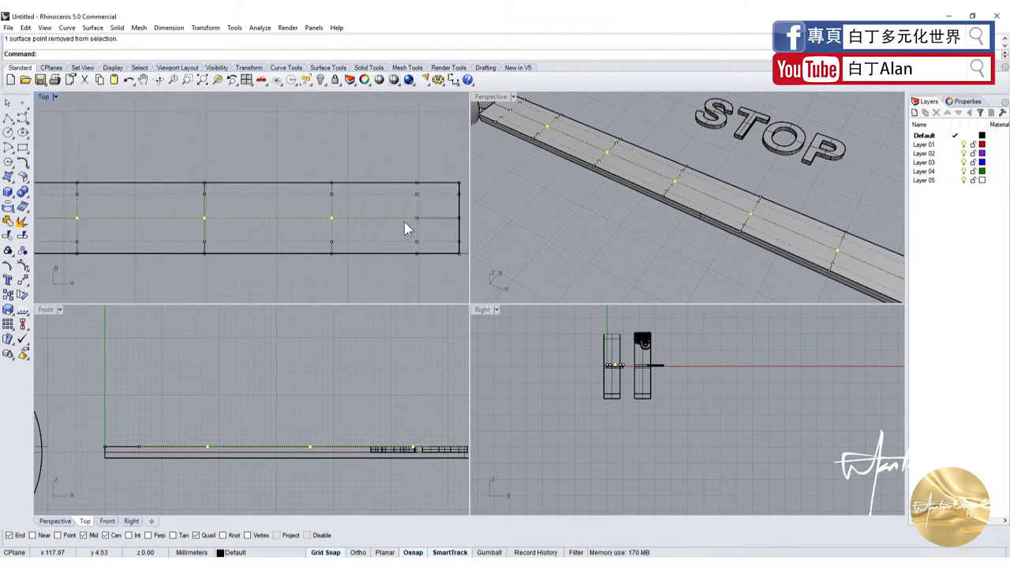
scroll(404, 228, "down", 3)
scroll(206, 448, "up", 3)
Lift the middle points upward in Front, hide the points, and inspect the curved strip.
left_click_drag(198, 434, 200, 369)
key("Escape")
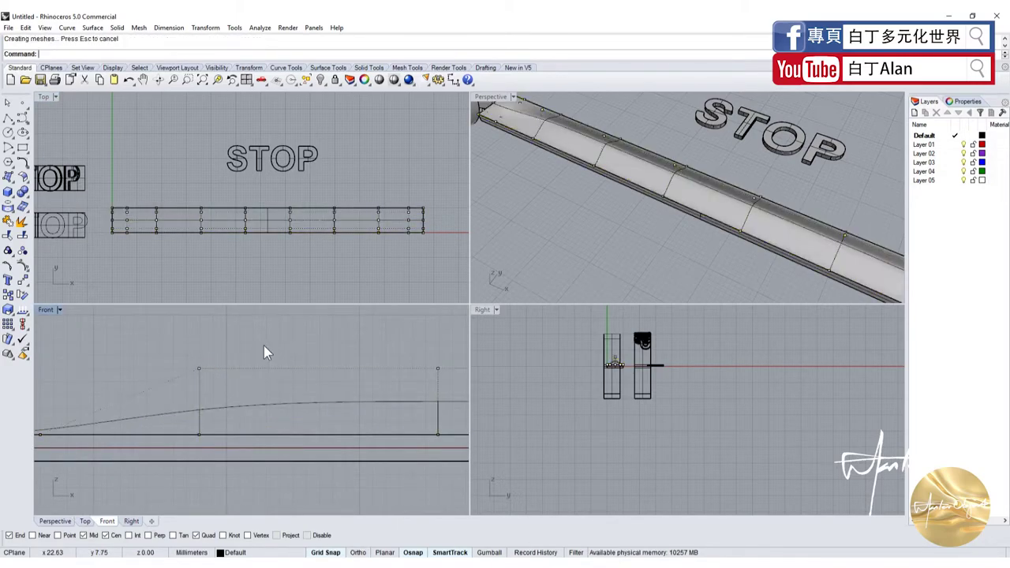
key("Escape")
right_click_drag(551, 202, 493, 137)
double_click(490, 97)
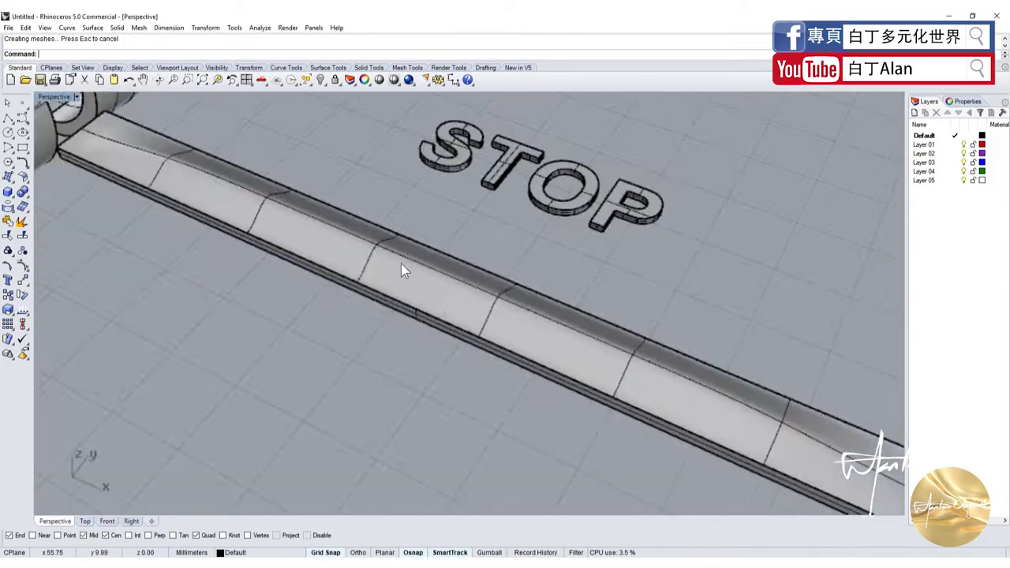
scroll(401, 263, "down", 5)
scroll(591, 300, "up", 5)
right_click_drag(592, 299, 573, 301)
scroll(573, 301, "up", 2)
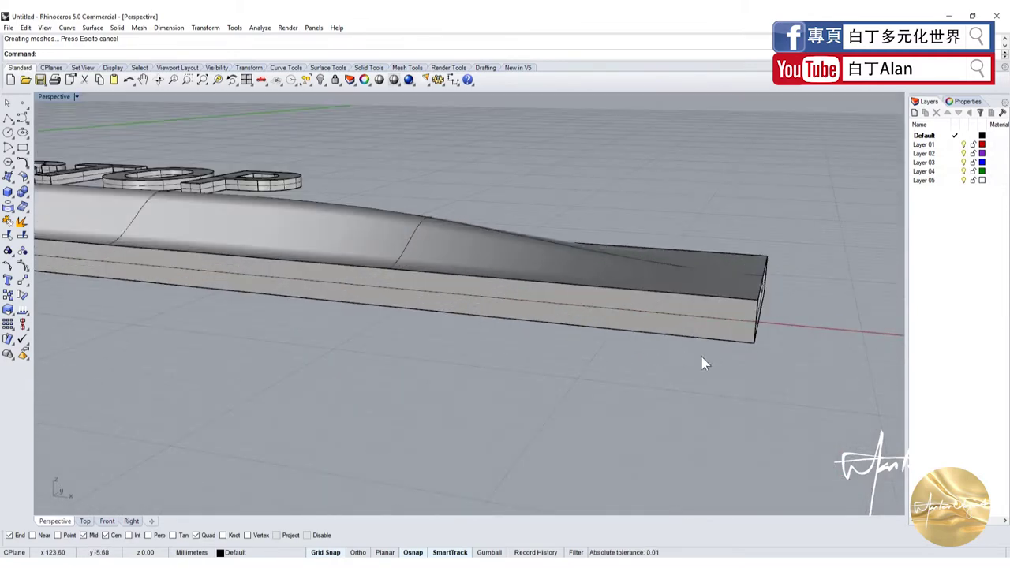
left_click_drag(649, 221, 654, 282)
right_click_drag(654, 282, 175, 267)
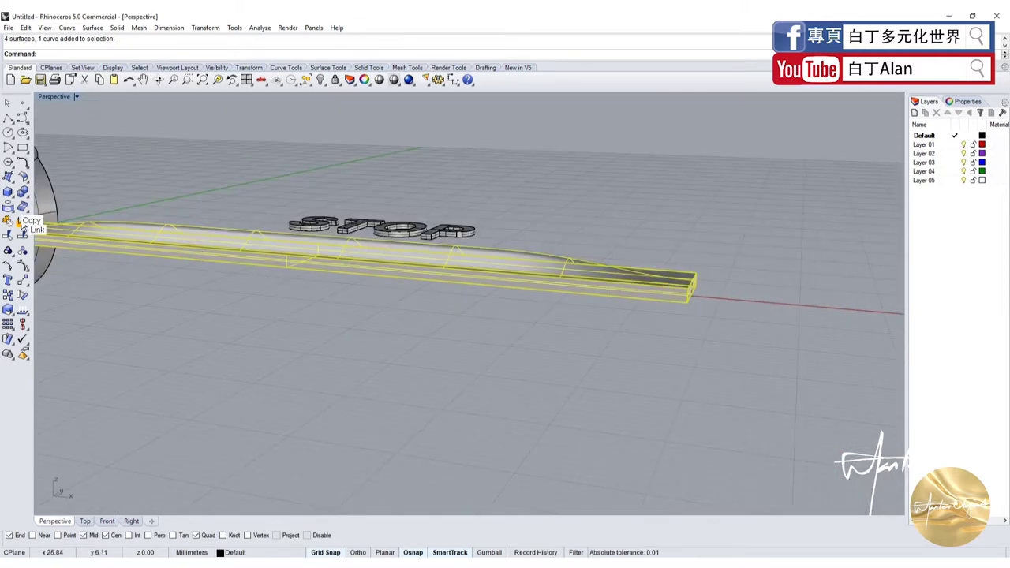
Join the strip pieces into one polysurface and select it.
left_click(8, 222)
left_click(352, 267)
mouse_move(352, 266)
right_mouse_down()
mouse_move(472, 316)
mouse_move(365, 348)
right_mouse_up()
scroll(221, 363, "down", 2)
scroll(219, 375, "up", 2)
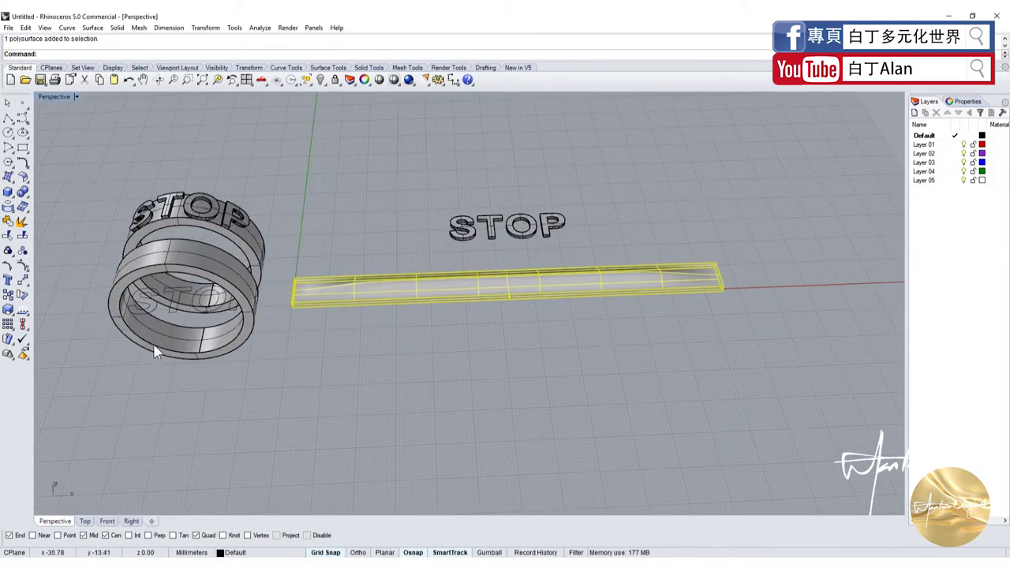
Flow the strip onto the ring using a plane base rectangle drawn around the bar.
left_click(8, 339)
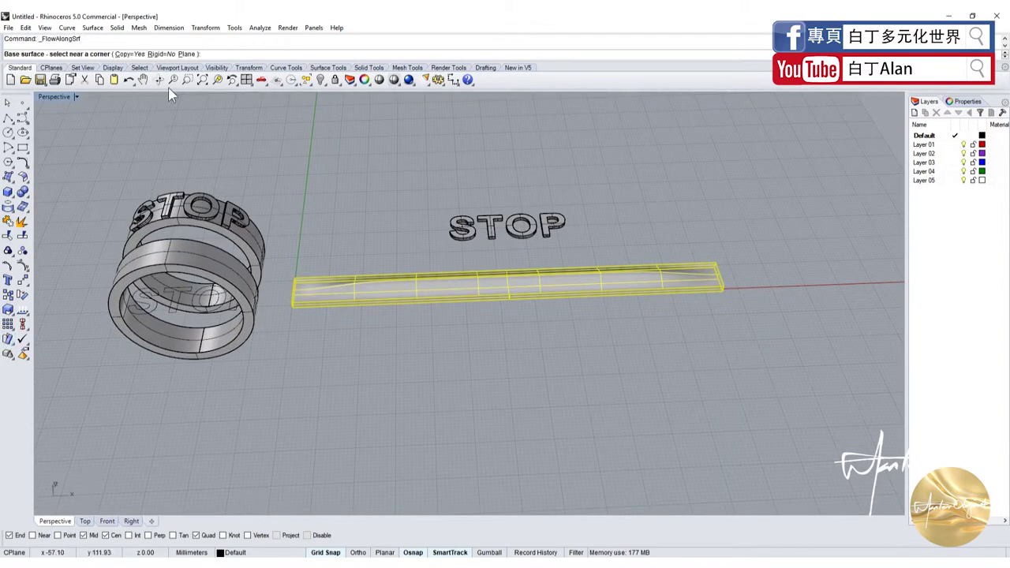
left_click(190, 55)
double_click(68, 99)
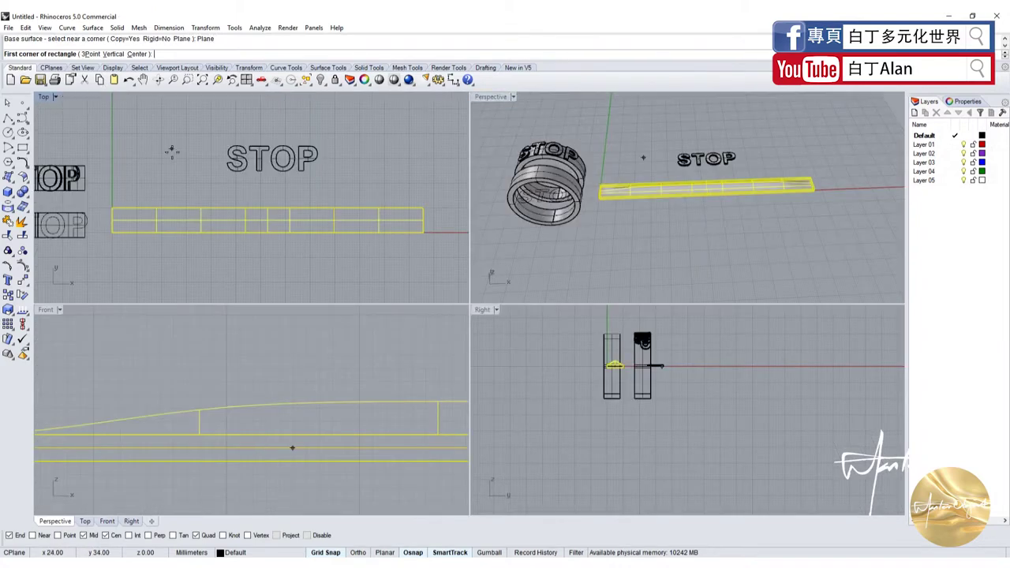
left_click(112, 208)
left_click(430, 232)
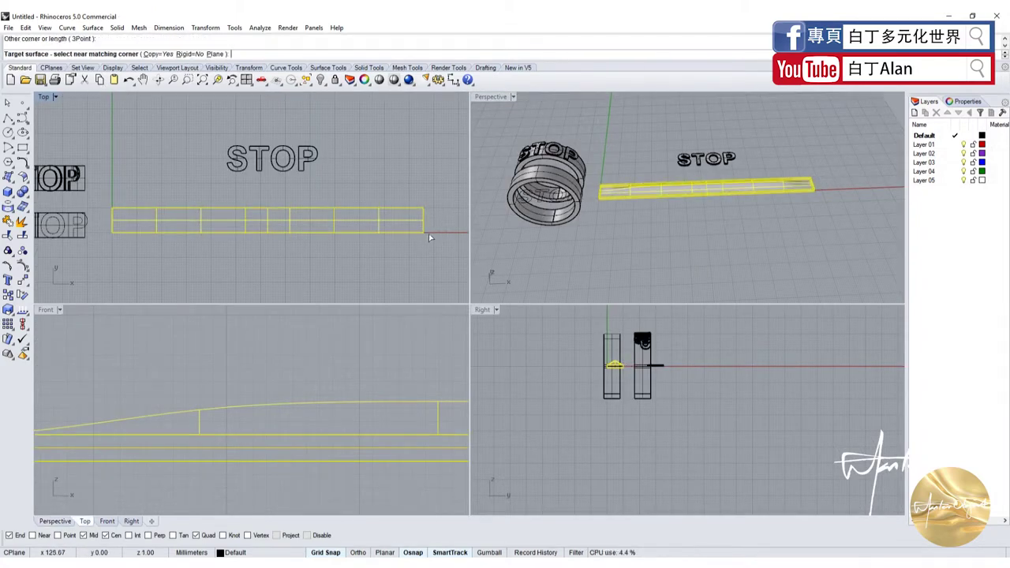
left_click(567, 183)
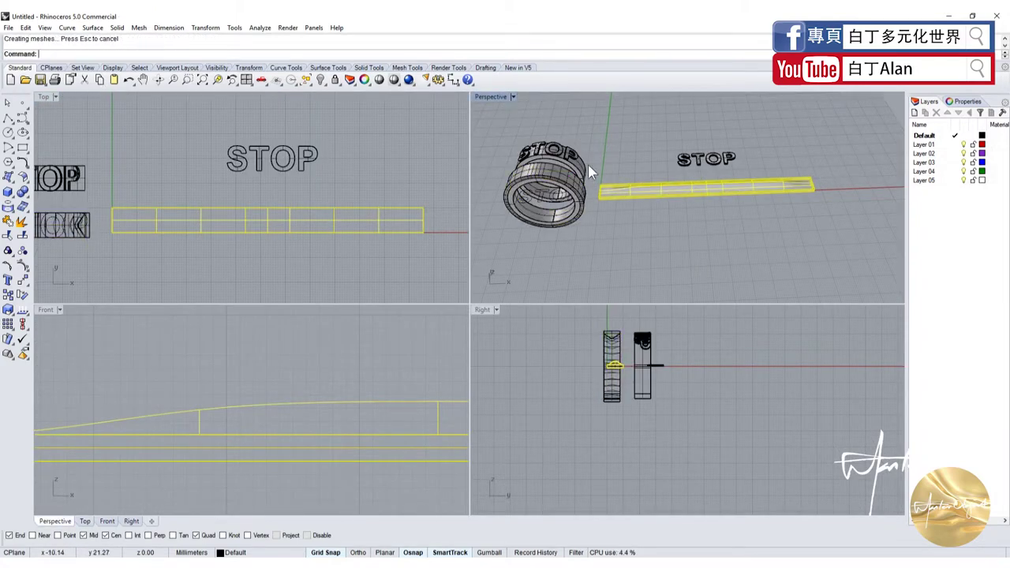
scroll(556, 184, "up", 3)
scroll(600, 198, "down", 2)
Select the newly flowed band among overlapping objects and hide it.
left_click(627, 193)
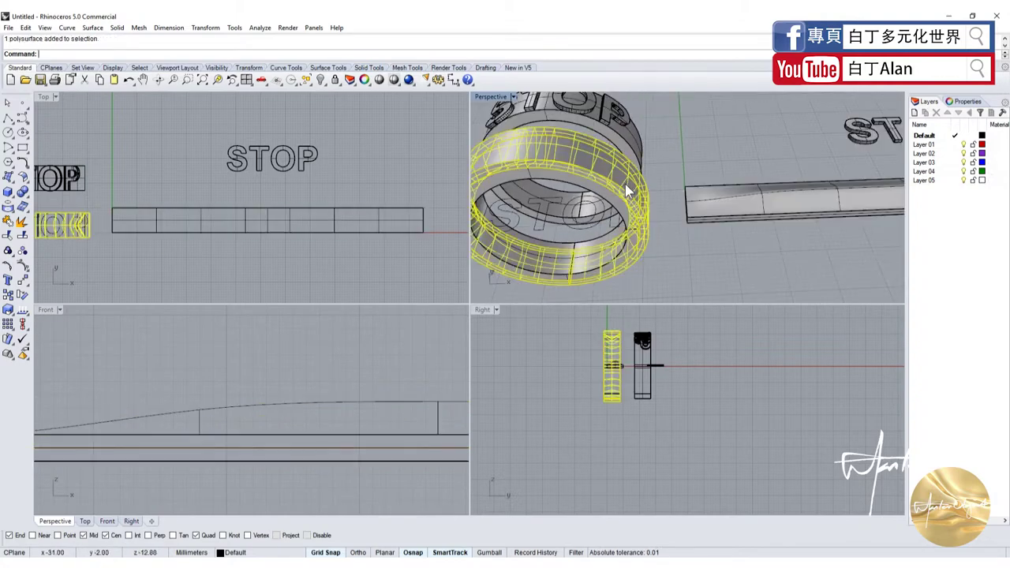
scroll(197, 434, "down", 3)
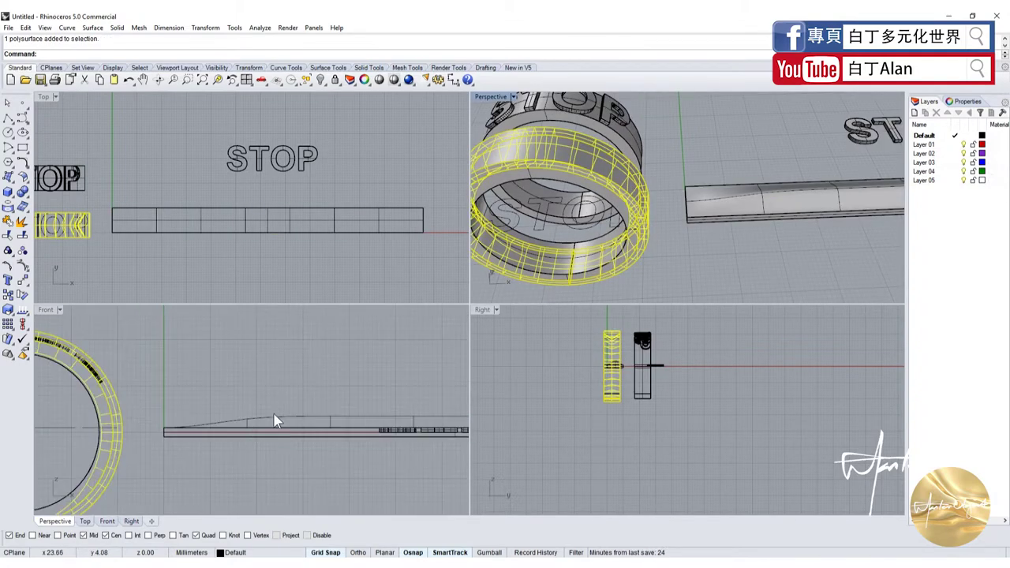
scroll(72, 430, "up", 2)
left_click(697, 222)
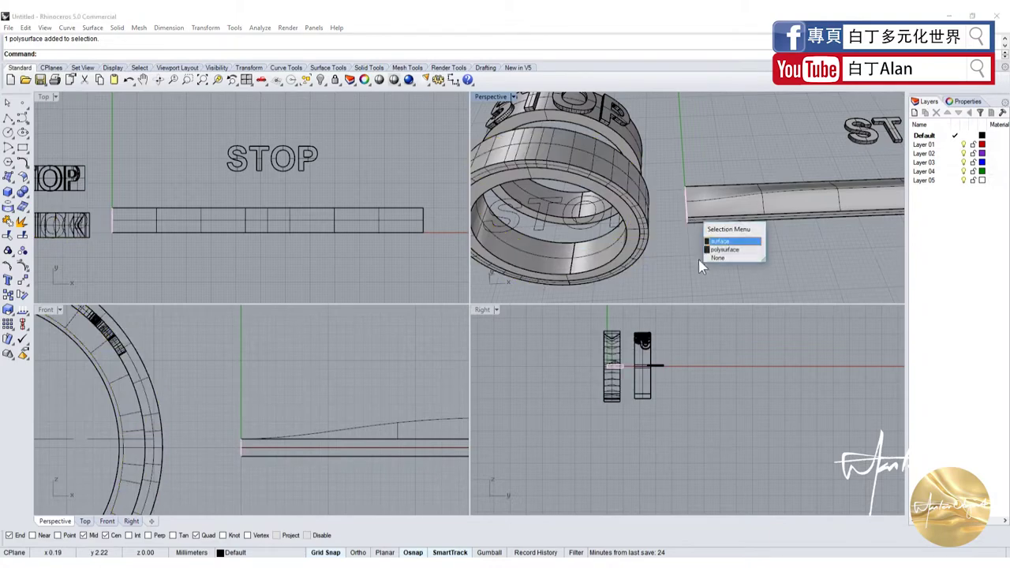
right_click_drag(682, 267, 691, 231)
left_click(643, 201)
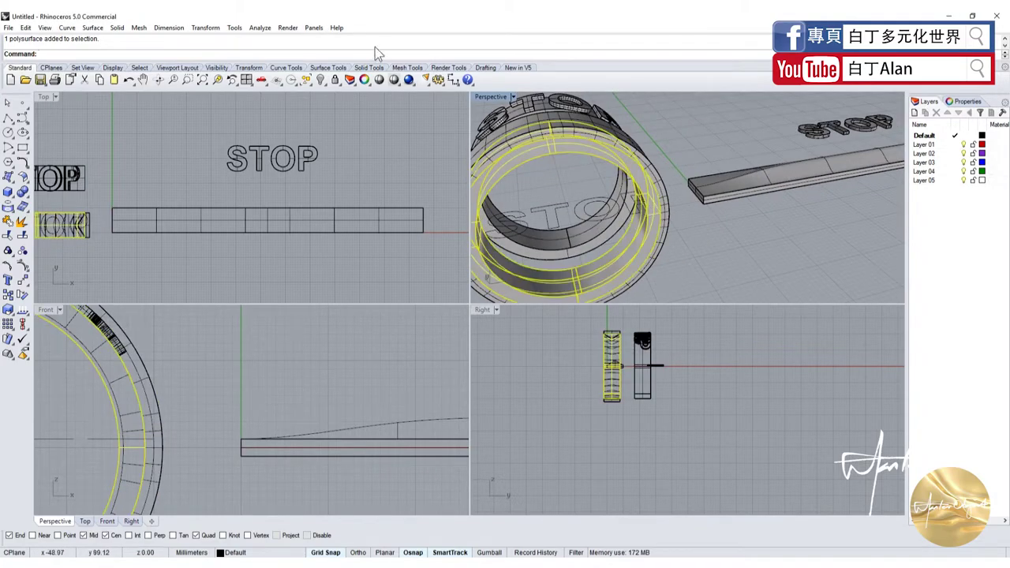
left_click(320, 80)
right_click_drag(619, 193, 649, 150)
Undo the hide and the wrap of the bar onto the ring.
key("ctrl+z")
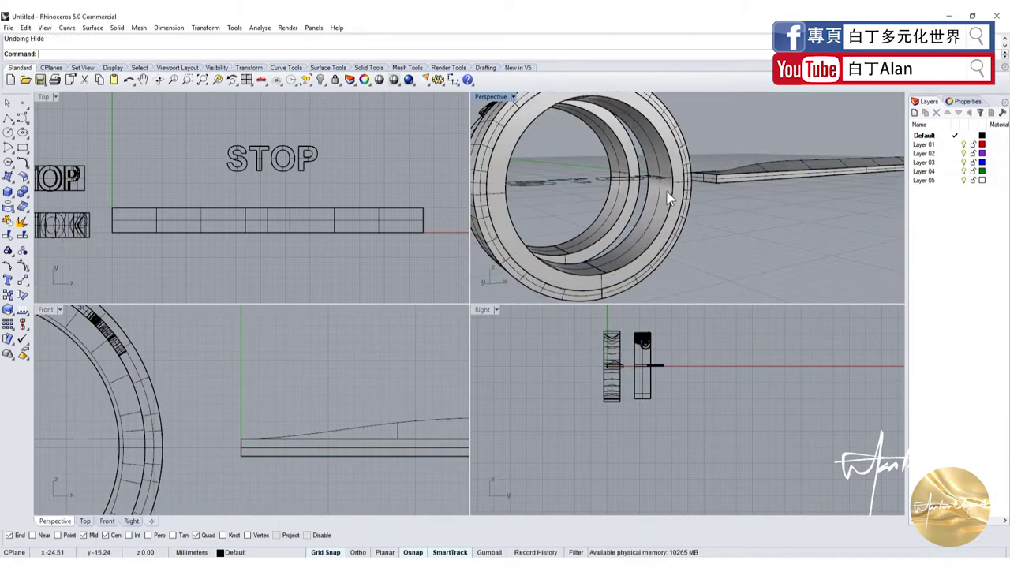
key("ctrl+z")
scroll(270, 259, "down", 4)
scroll(287, 420, "up", 3)
left_click(285, 454)
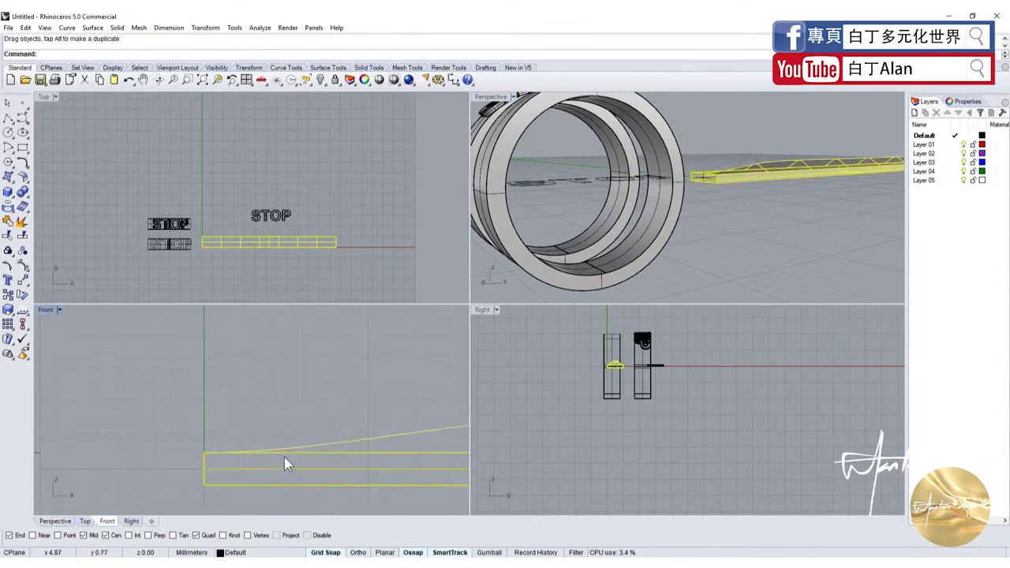
left_click(269, 400)
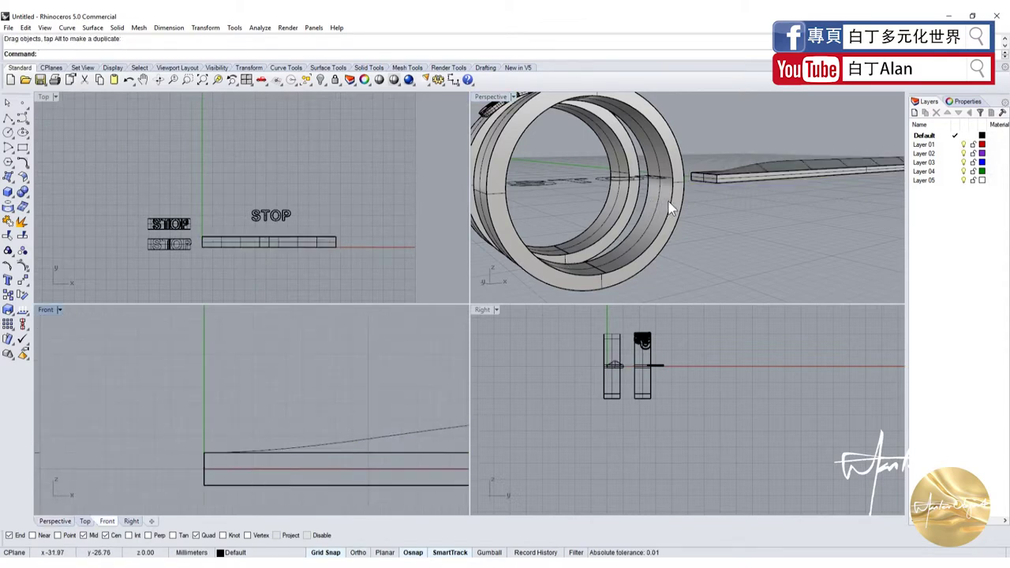
Mirror the flat bar in Front view and move the copy onto the original.
left_click(731, 177)
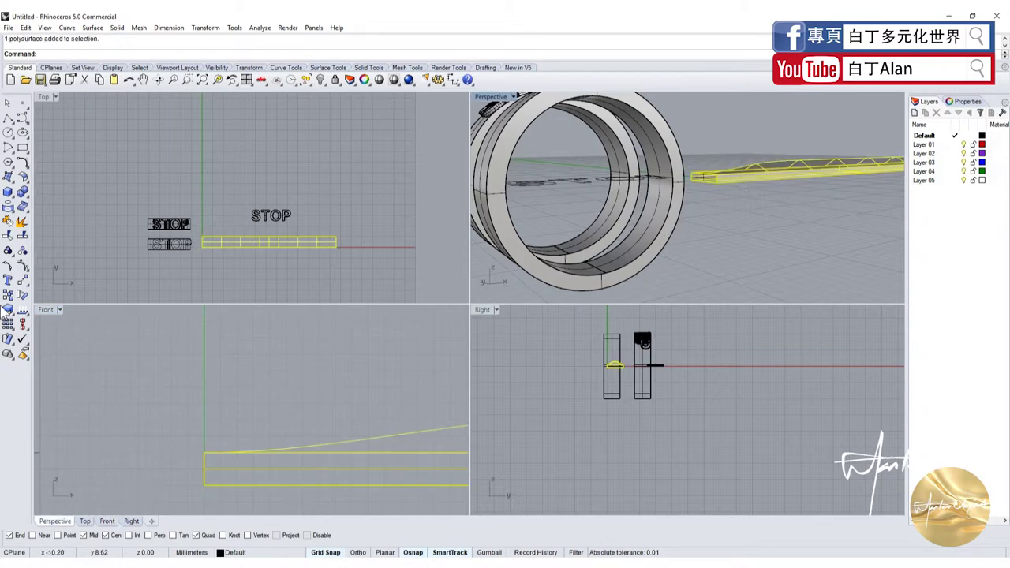
left_click(26, 290)
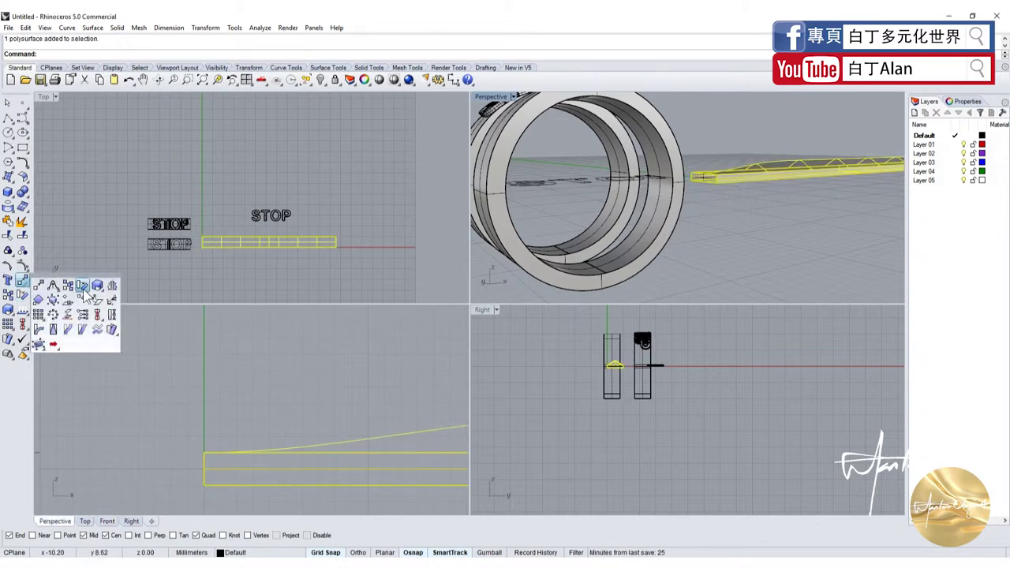
left_click(111, 286)
left_click(204, 483)
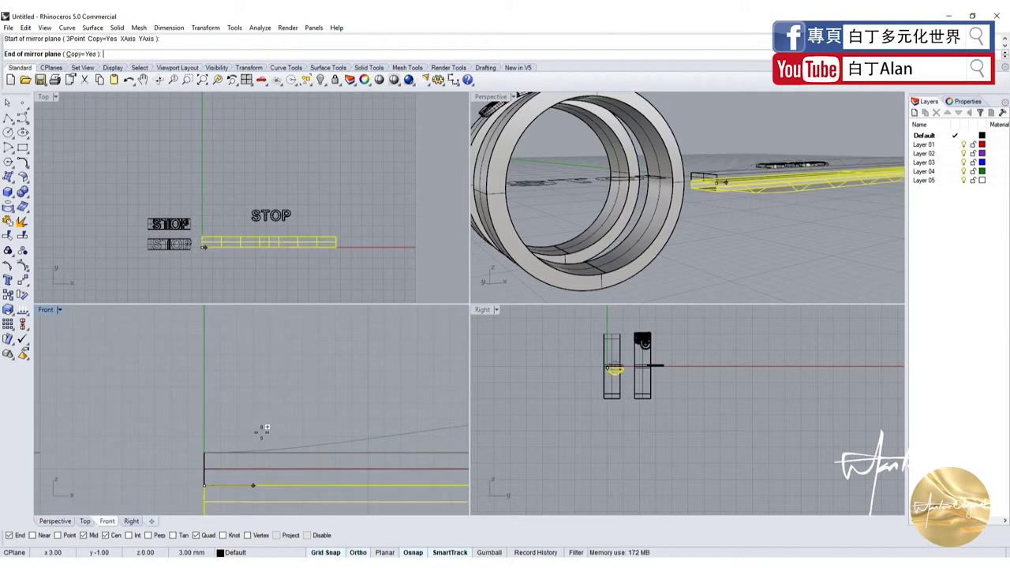
left_click(261, 426)
scroll(221, 475, "up", 3)
left_click_drag(223, 427, 228, 410)
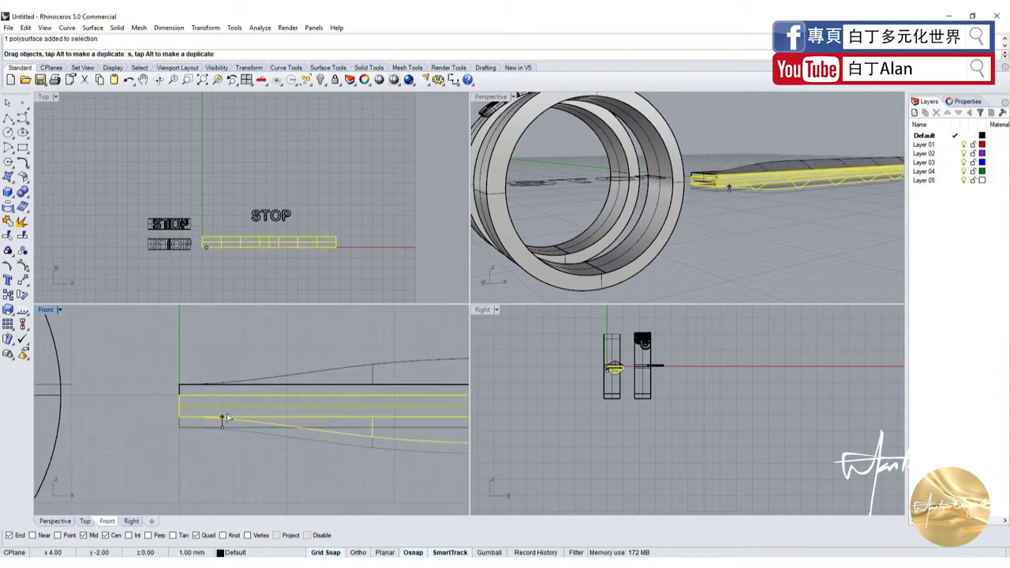
Hide the upward-bulging bar piece and select the remaining mirrored bar.
left_click(342, 372)
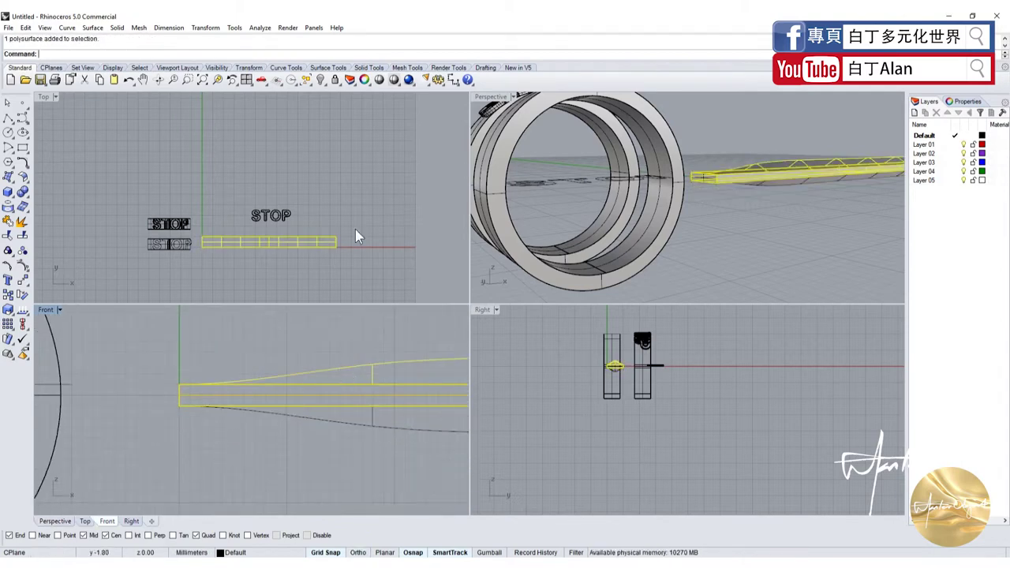
left_click(321, 79)
scroll(687, 198, "down", 3)
right_click_drag(687, 197, 679, 189)
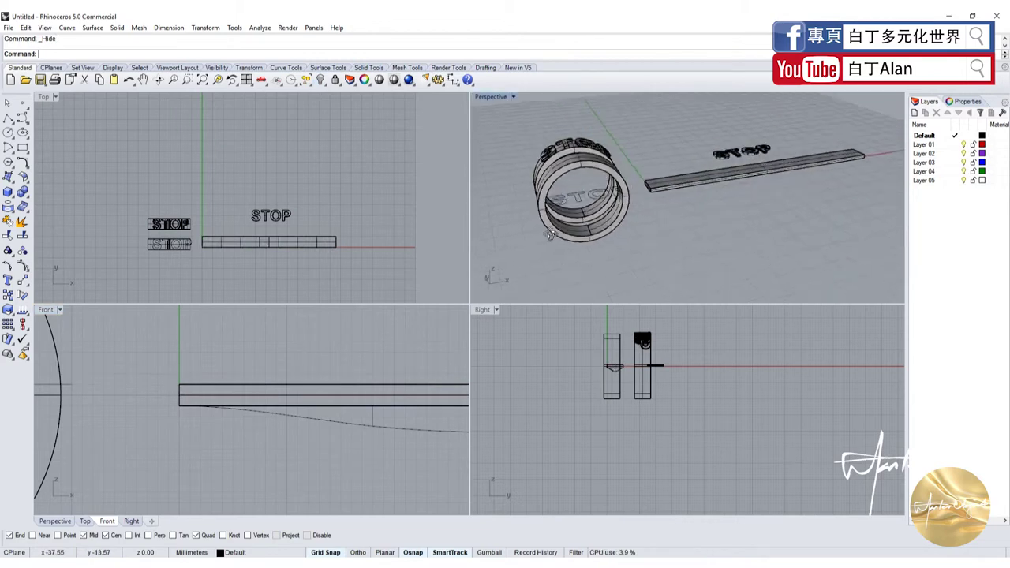
scroll(685, 191, "up", 3)
left_click(678, 178)
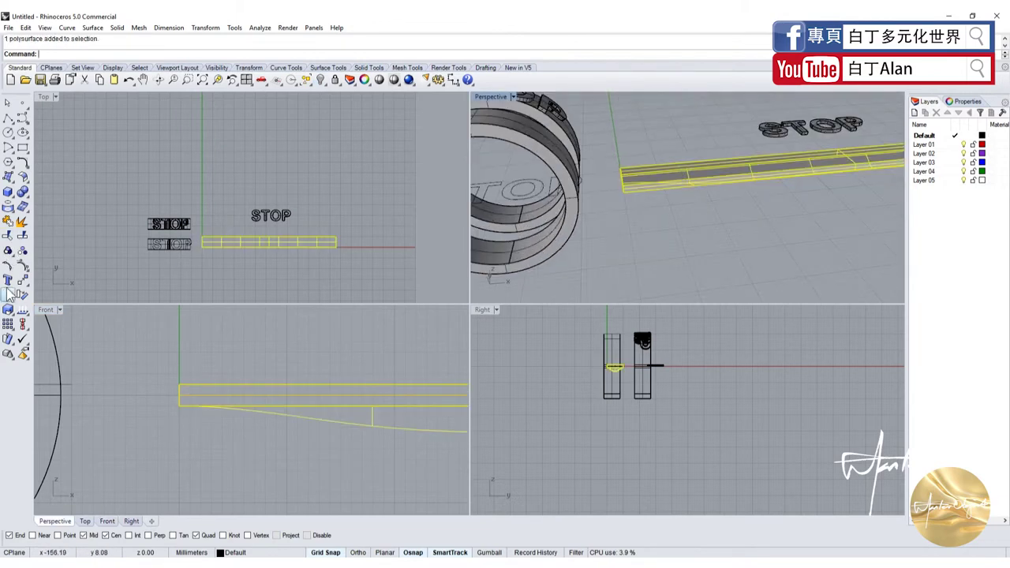
Flow the mirrored bar along the ring using a Plane base rectangle around the bar.
left_click(8, 337)
left_click(189, 39)
scroll(229, 241, "up", 2)
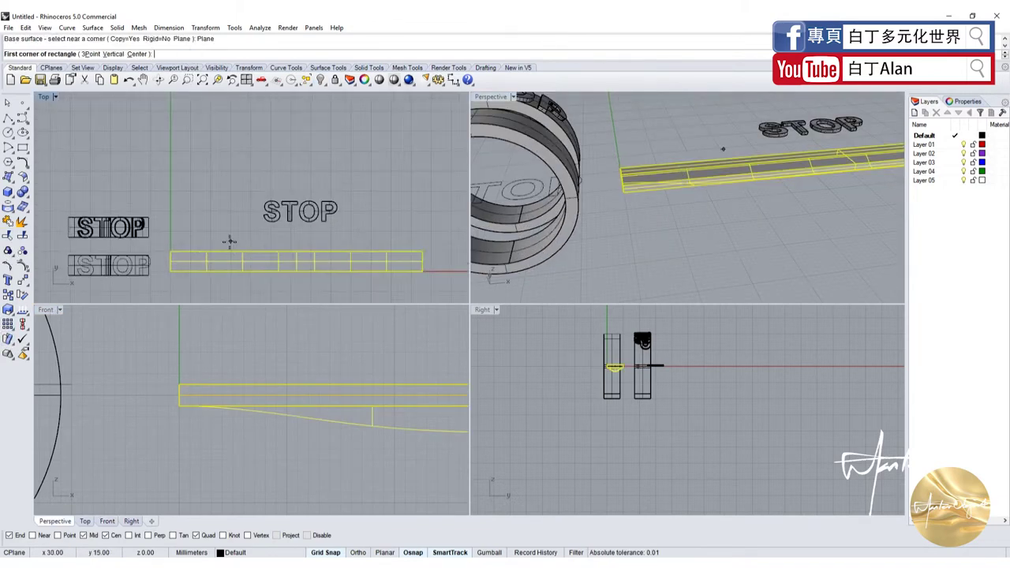
left_click(171, 253)
left_click(422, 272)
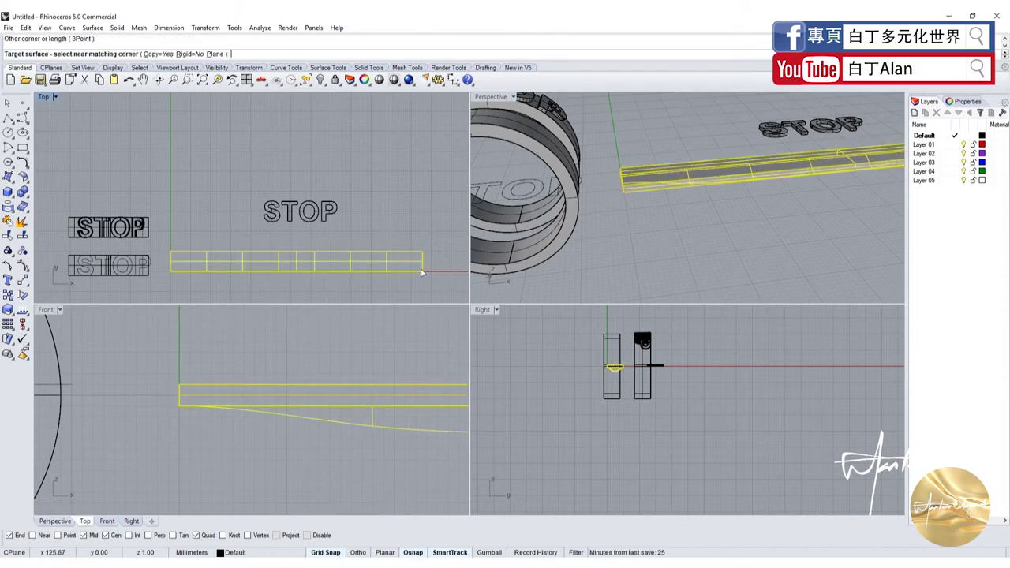
left_click(551, 144)
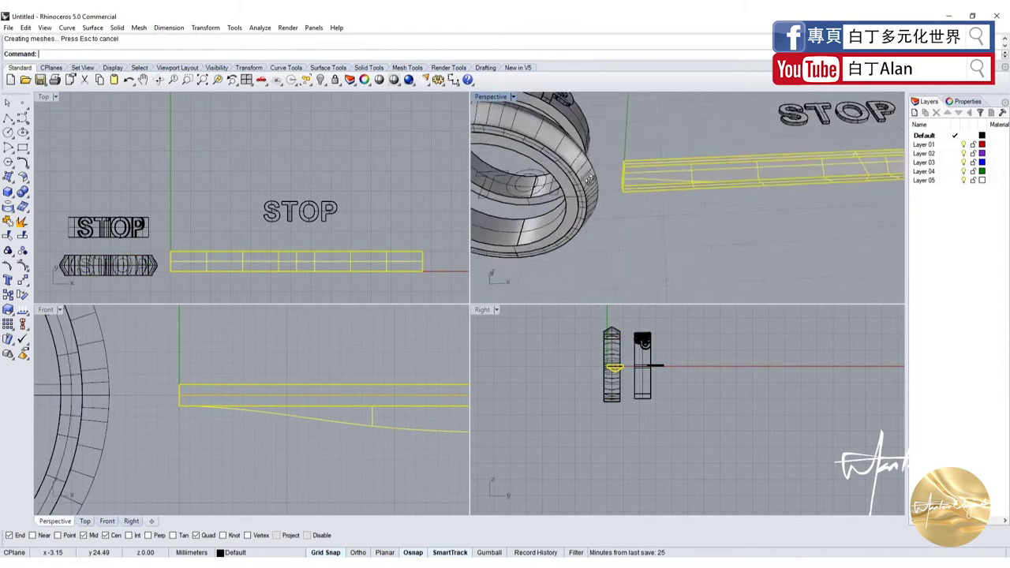
Maximize the Perspective viewport to inspect the domed second band.
scroll(552, 158, "down", 3)
scroll(555, 180, "up", 4)
scroll(563, 214, "down", 3)
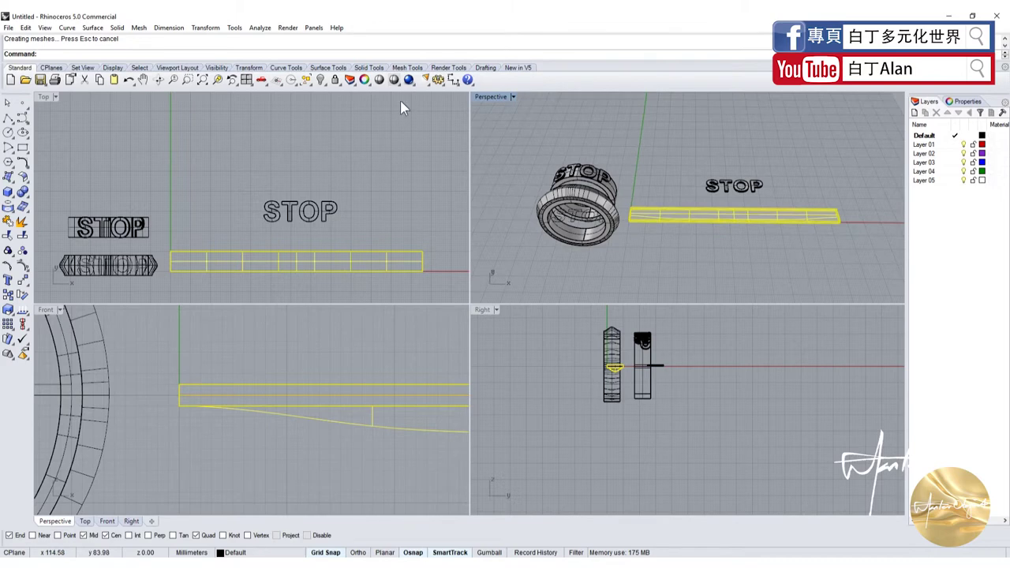
double_click(483, 96)
scroll(480, 236, "down", 3)
scroll(353, 324, "up", 4)
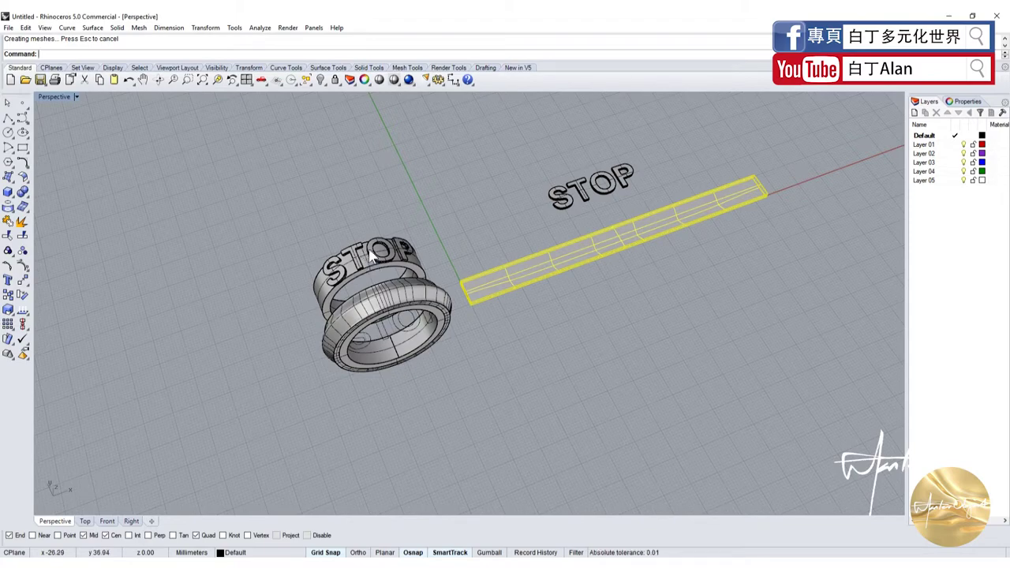
key("Escape")
scroll(430, 307, "up", 3)
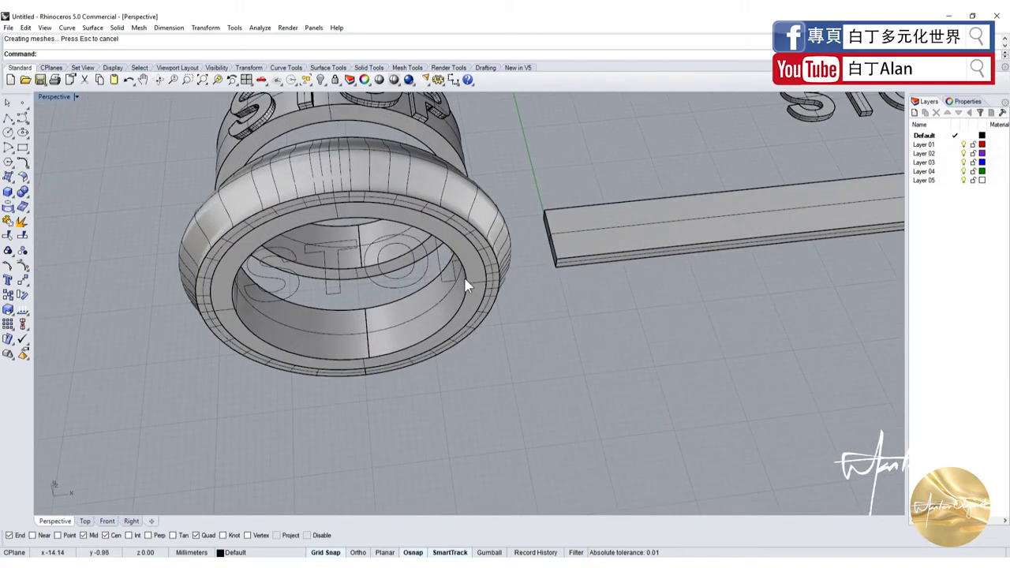
left_click(477, 288)
left_click(559, 174)
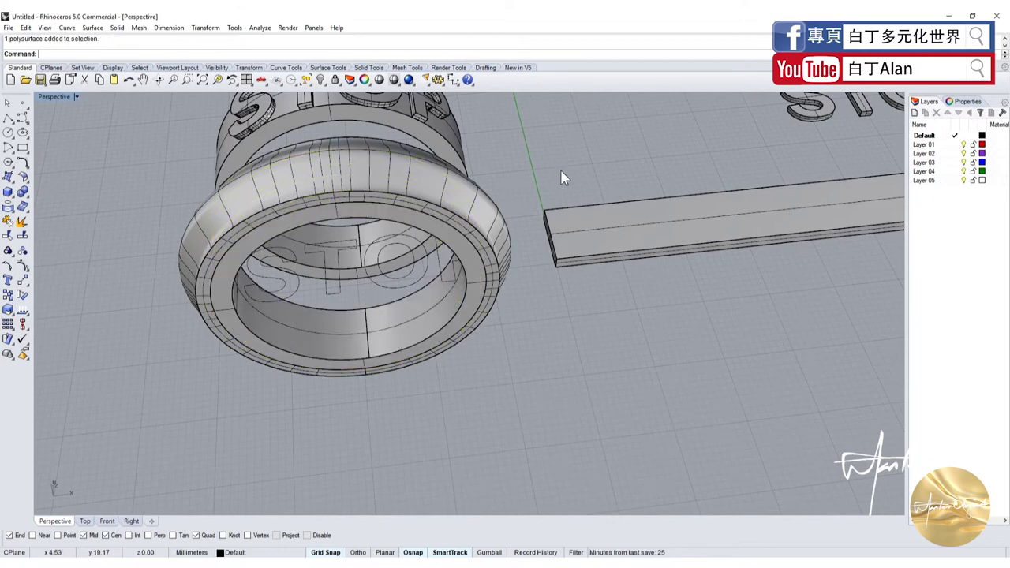
mouse_move(560, 173)
right_mouse_down()
mouse_move(523, 165)
mouse_move(545, 176)
mouse_move(430, 182)
mouse_move(477, 175)
mouse_move(472, 137)
right_mouse_up()
left_click(430, 183)
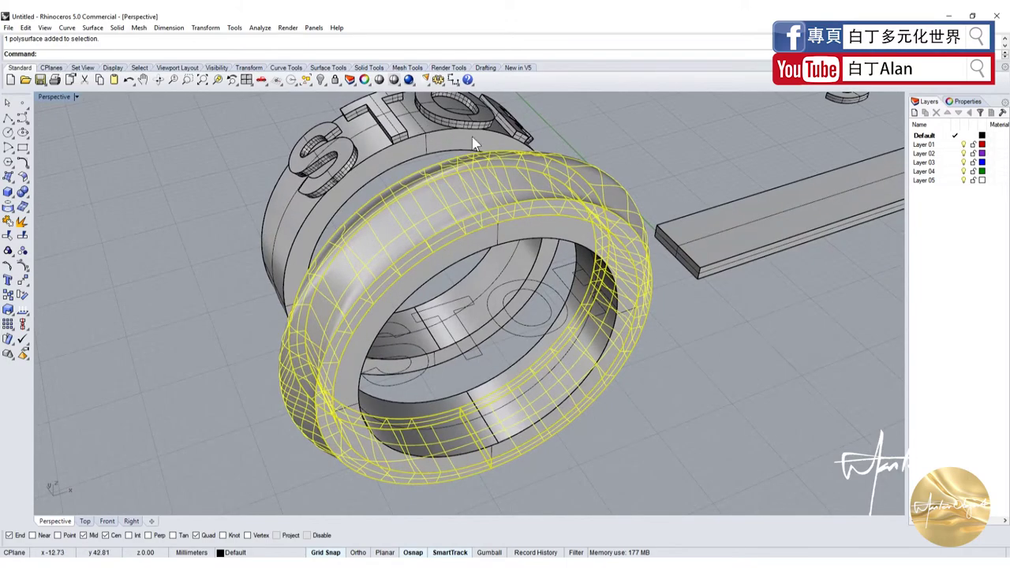
left_click(553, 139)
left_click(380, 79)
mouse_move(397, 115)
right_mouse_down()
mouse_move(470, 275)
mouse_move(524, 187)
right_mouse_up()
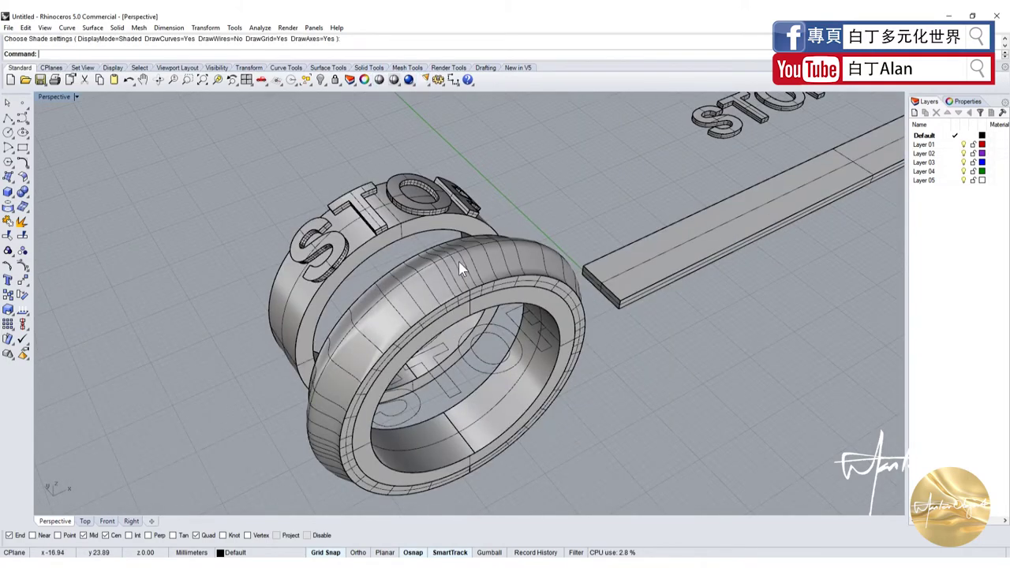
mouse_move(458, 261)
right_mouse_down()
mouse_move(516, 167)
mouse_move(534, 200)
mouse_move(449, 388)
mouse_move(486, 347)
right_mouse_up()
left_click(487, 347)
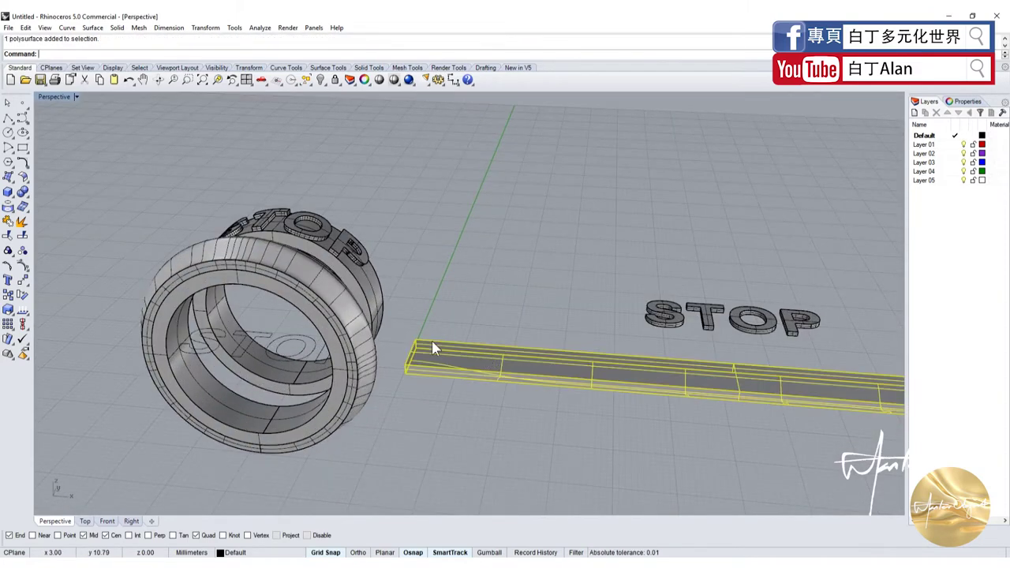
scroll(436, 339, "down", 3)
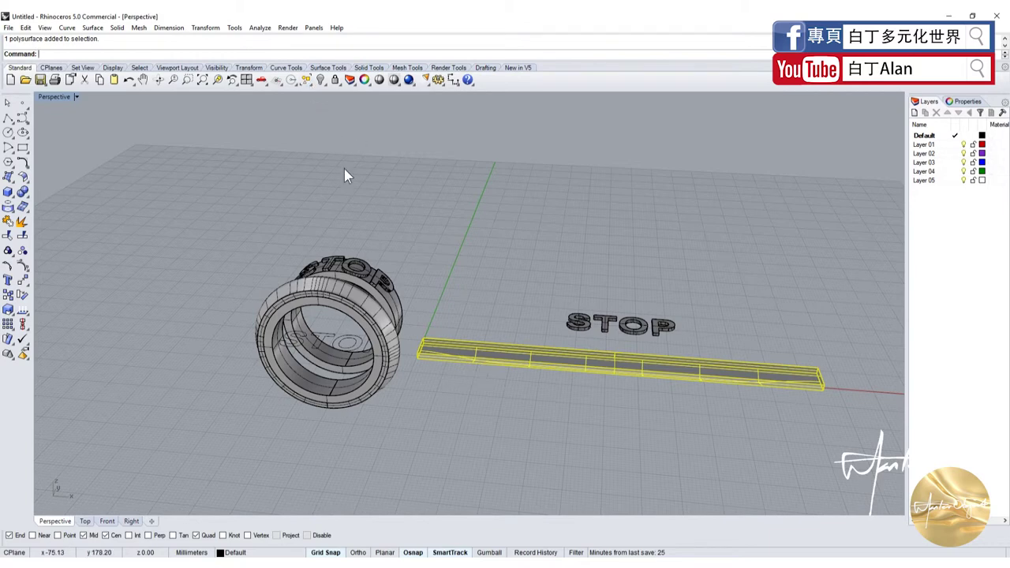
key("Escape")
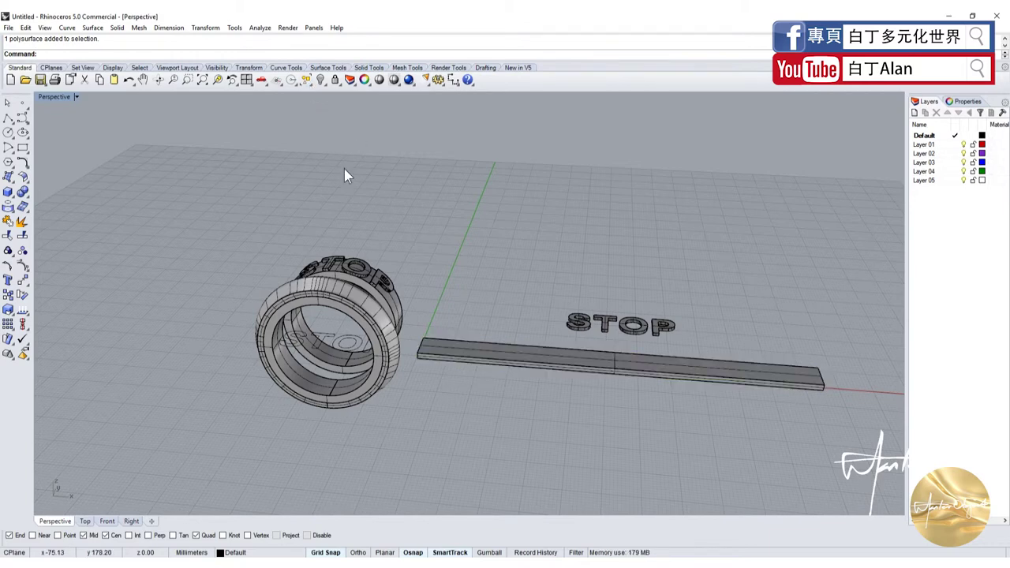